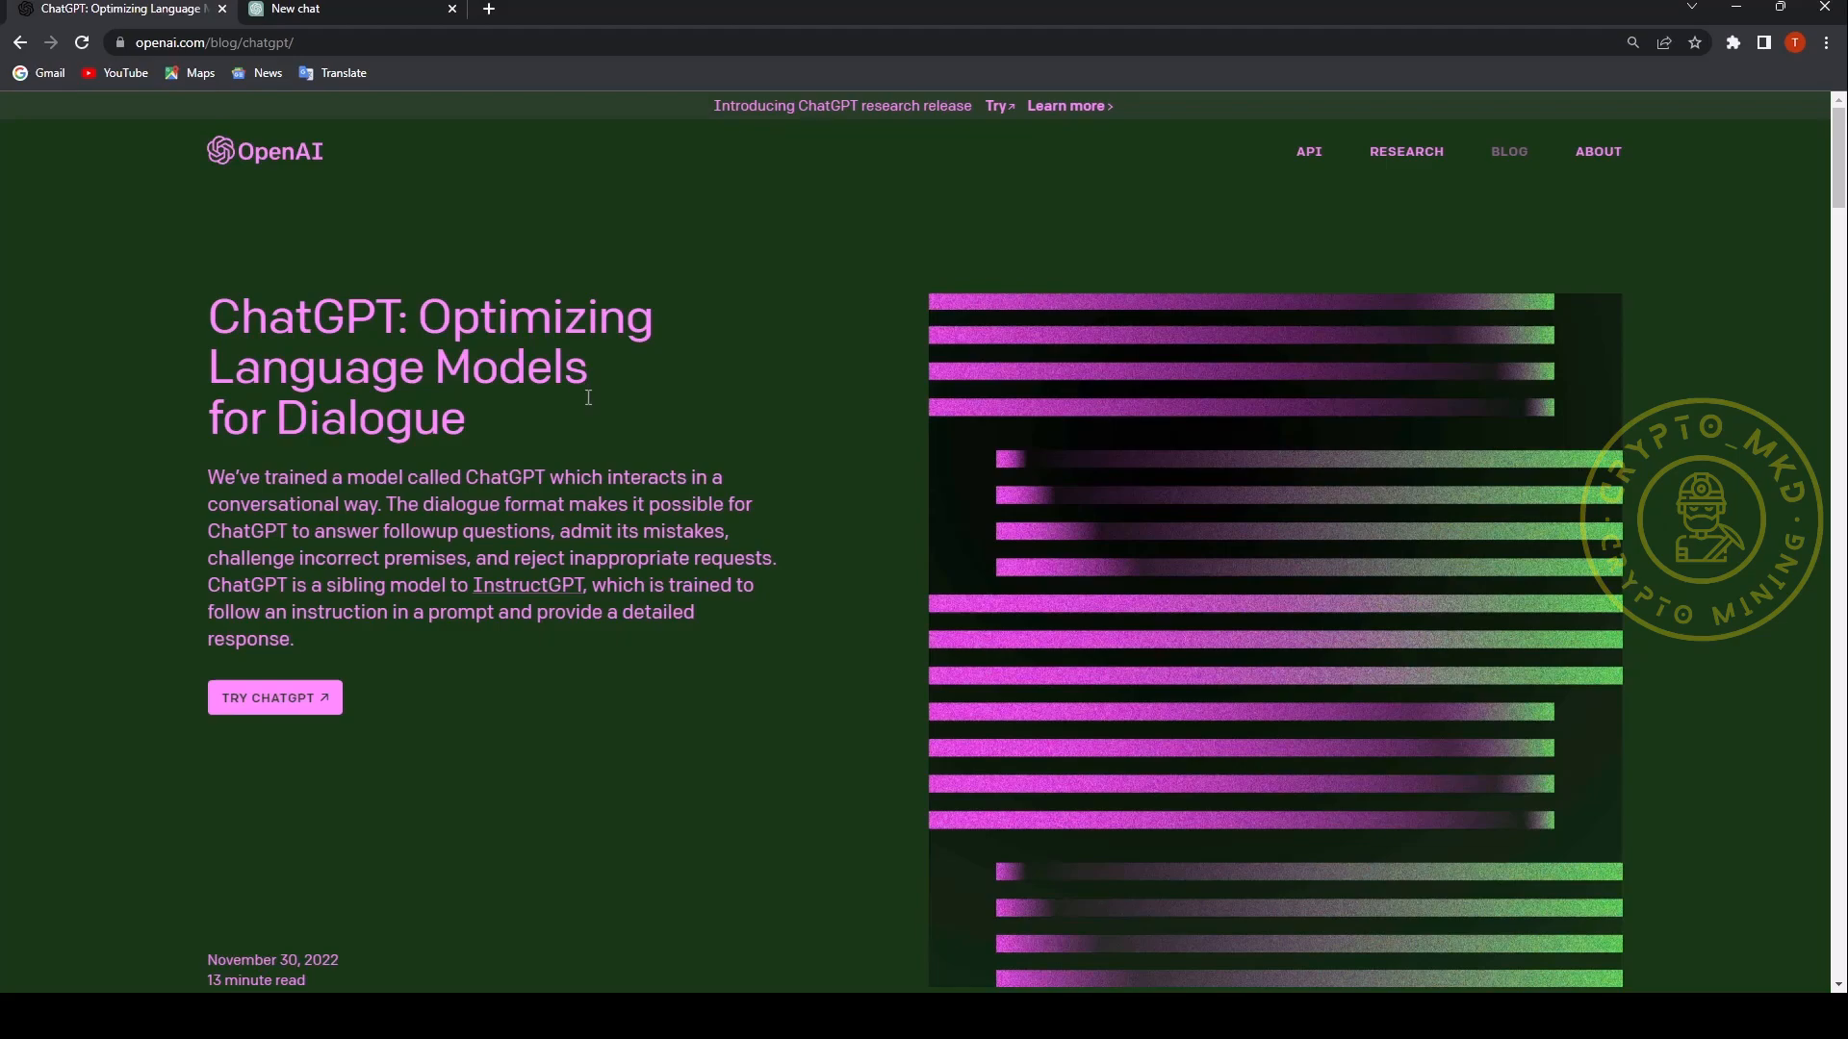
- Search Google for "aiprm" in a new browser tab and open the AIPRM for ChatGPT extension page in the Chrome Web Store
{"action": "key", "text": "ctrl+Tab"}
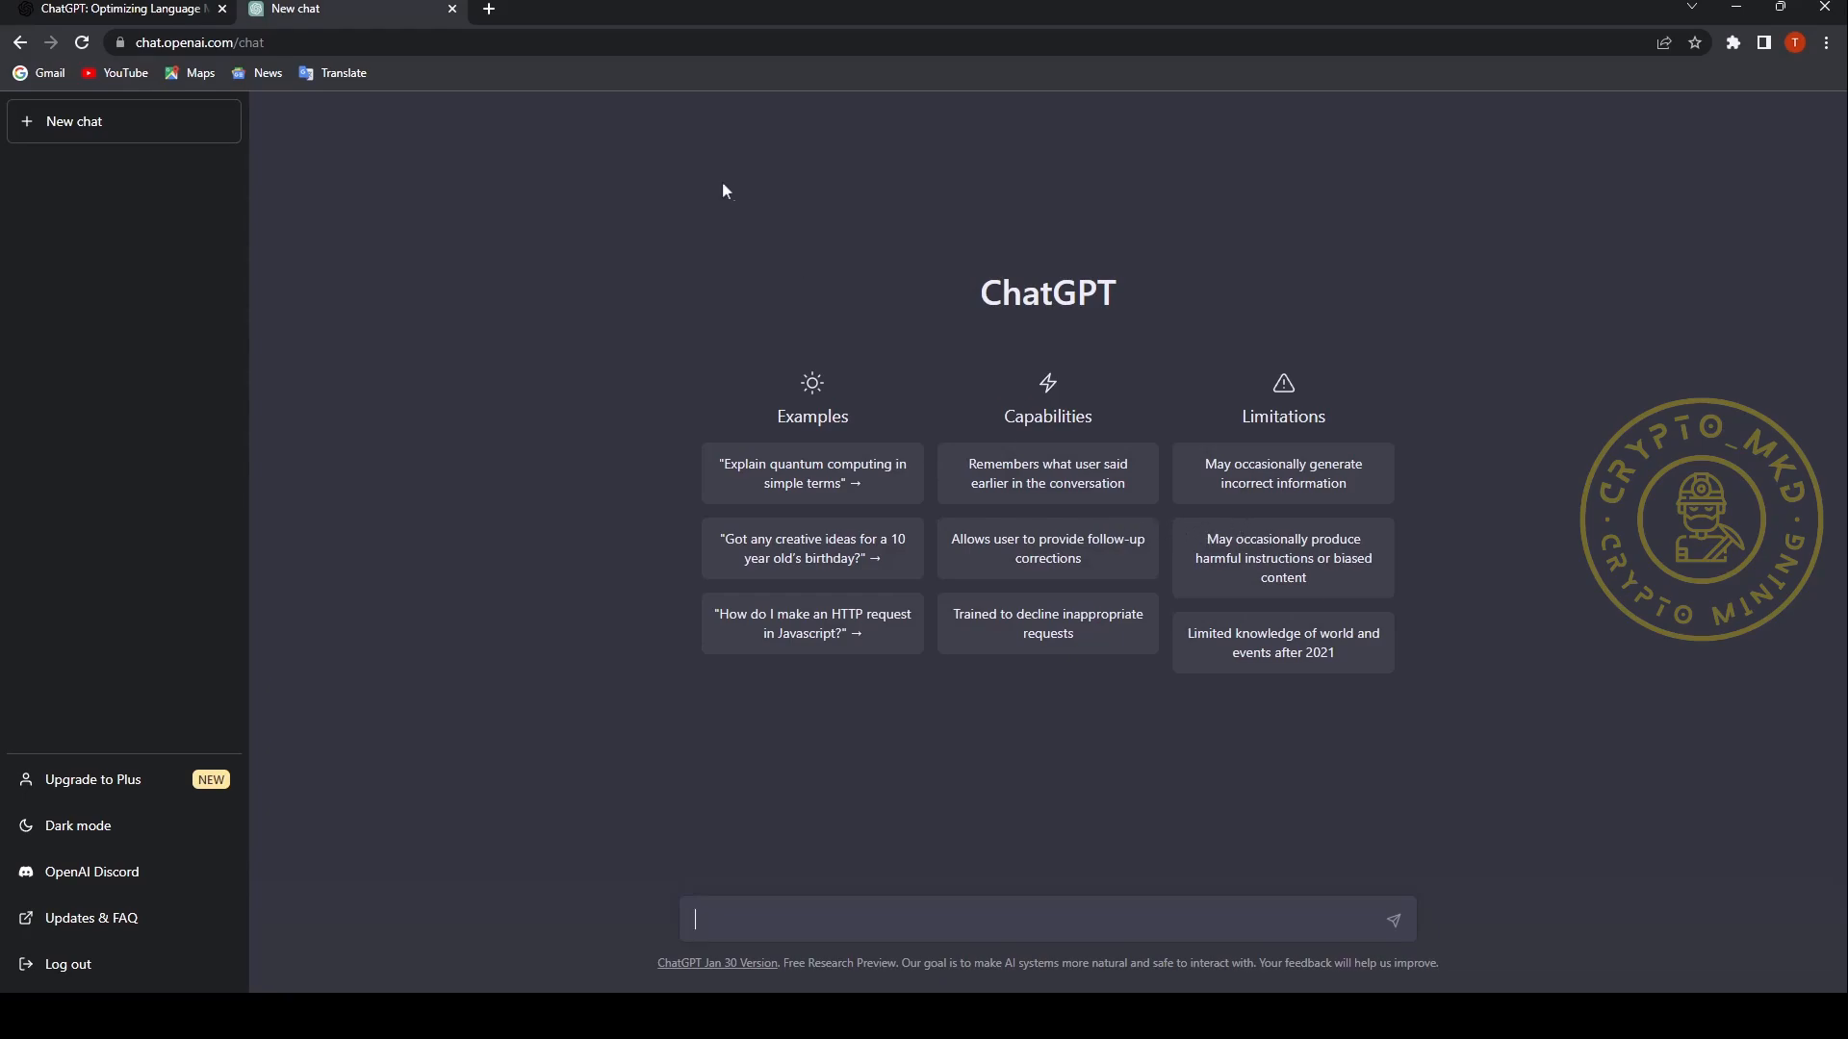
{"action": "left_click", "coordinate": [491, 10]}
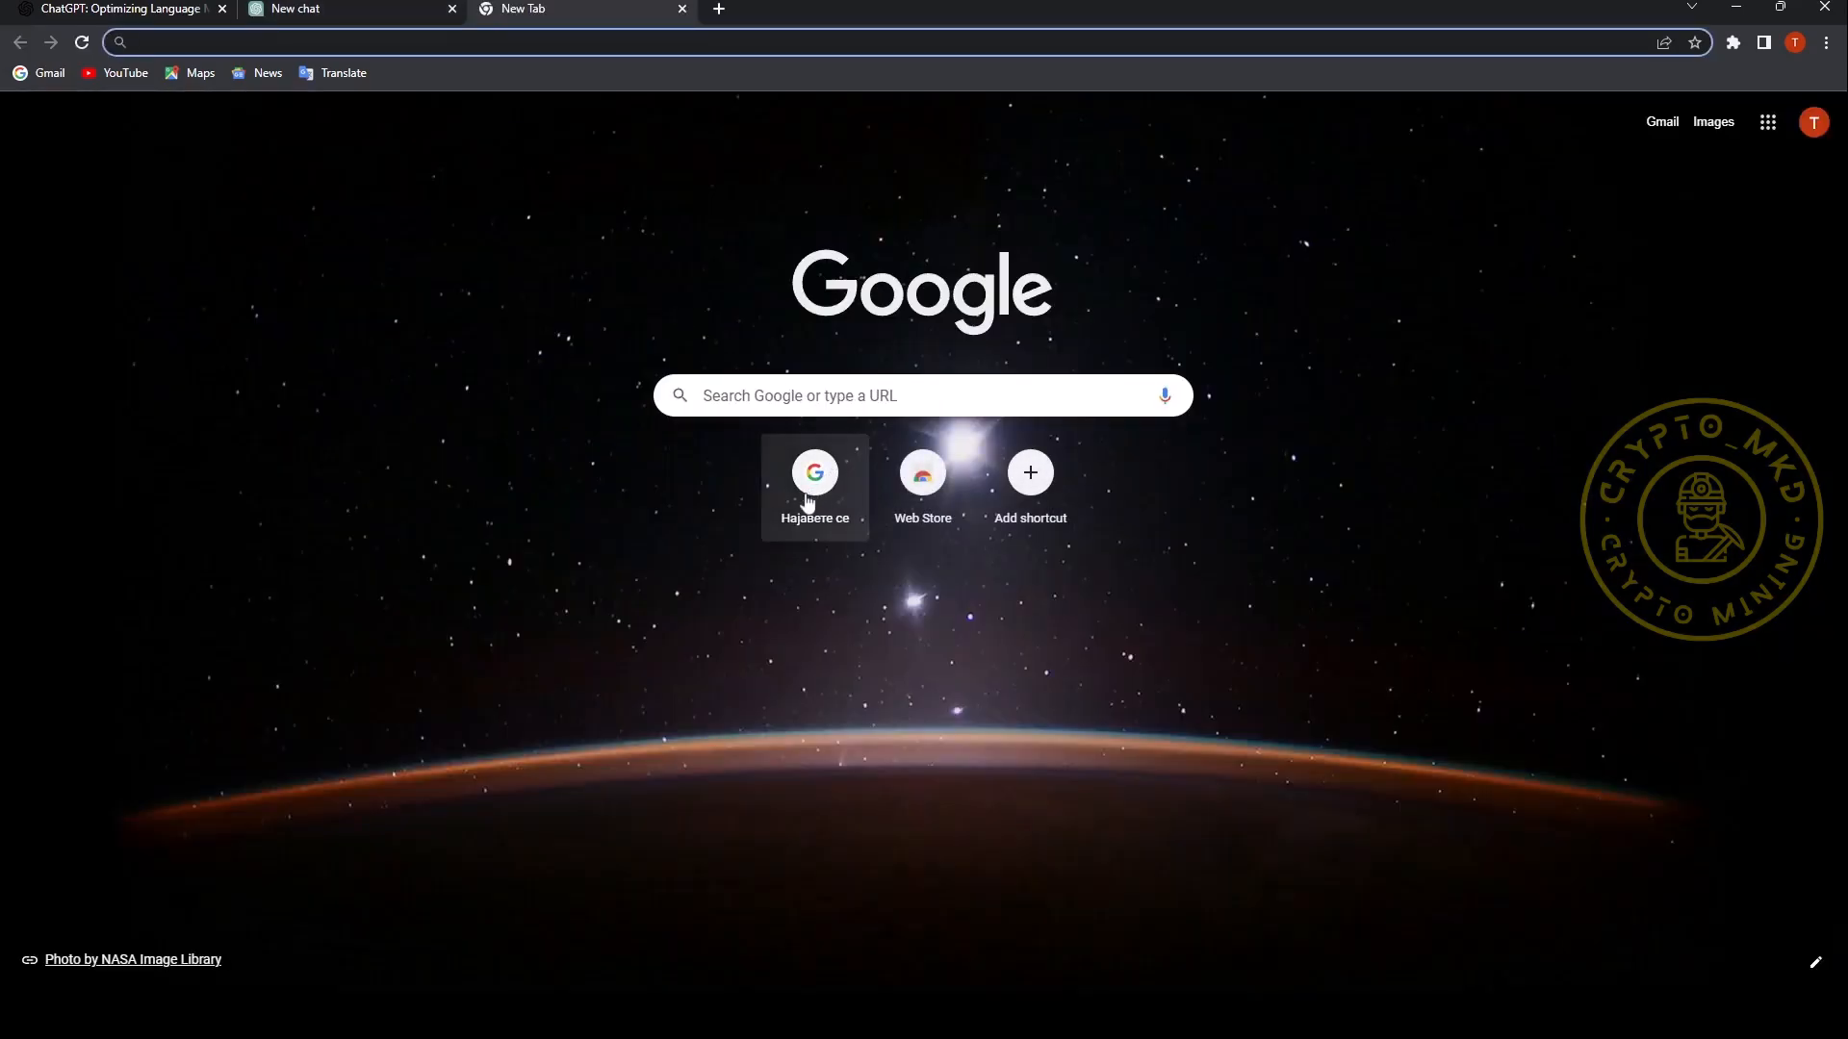
{"action": "left_click", "coordinate": [811, 388]}
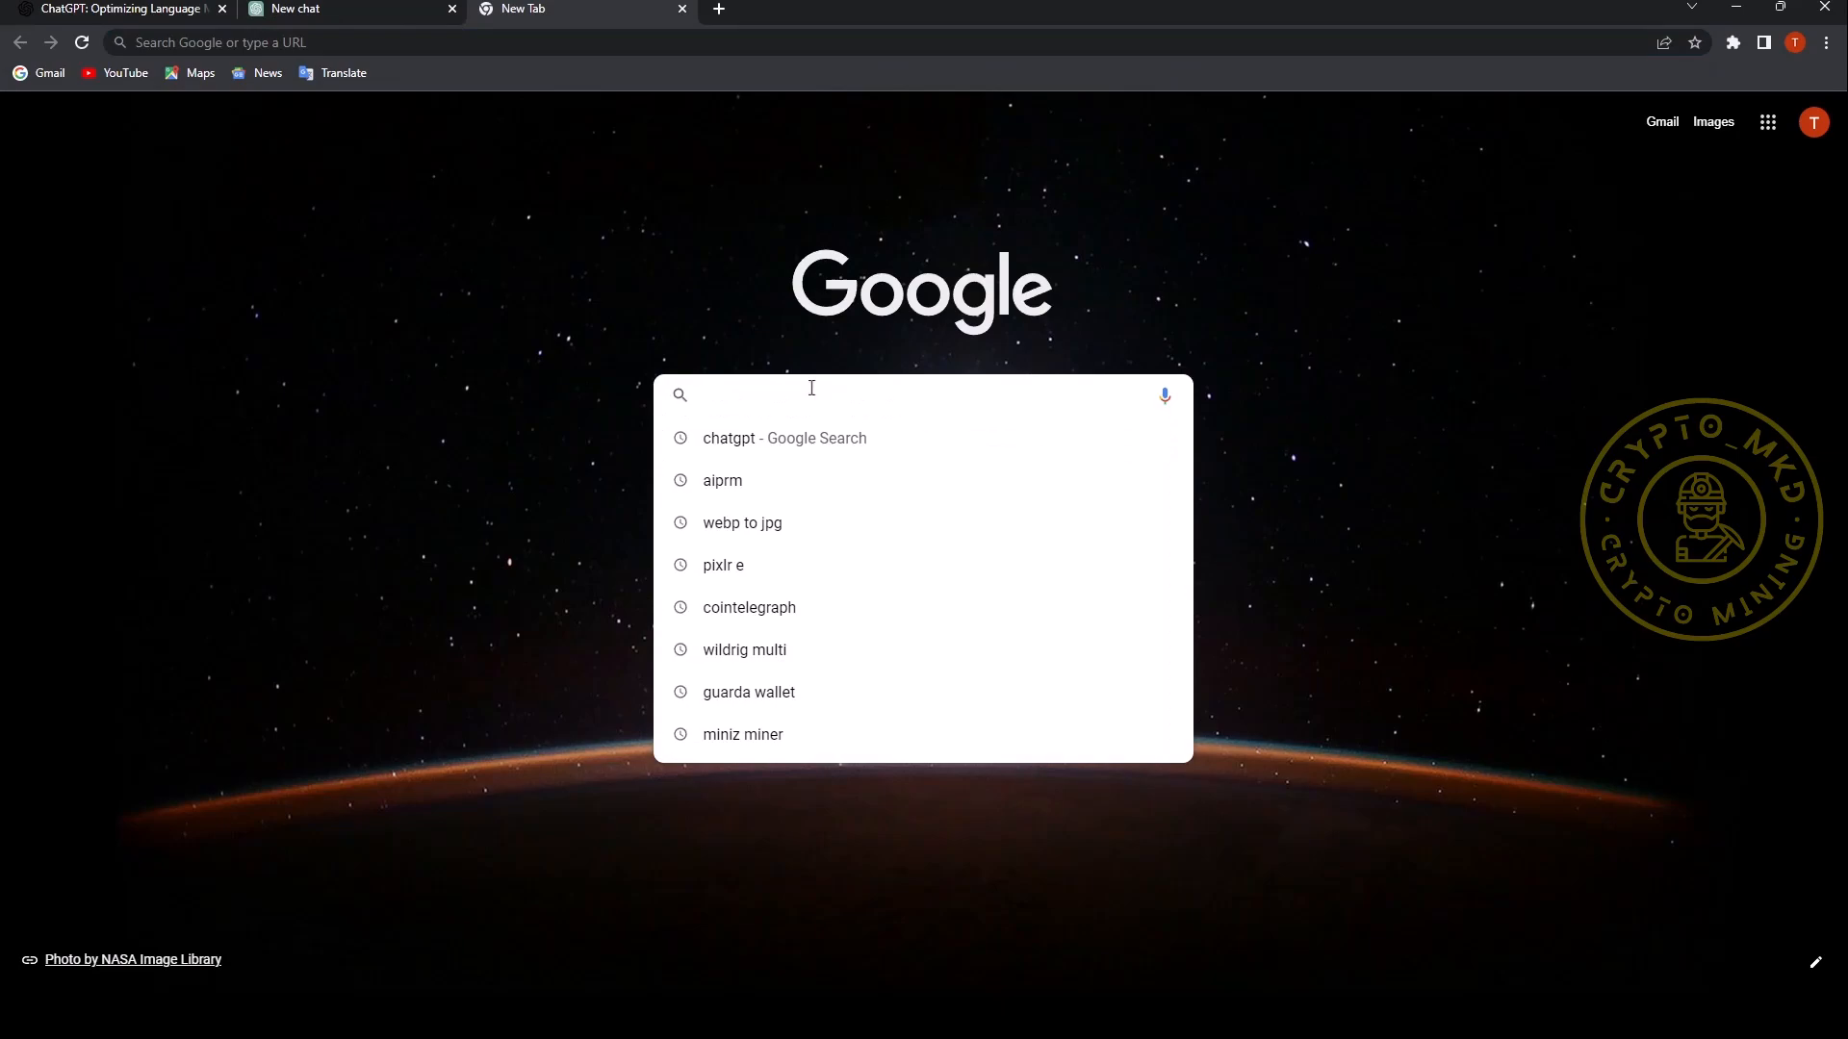
{"action": "type", "text": "aiprm"}
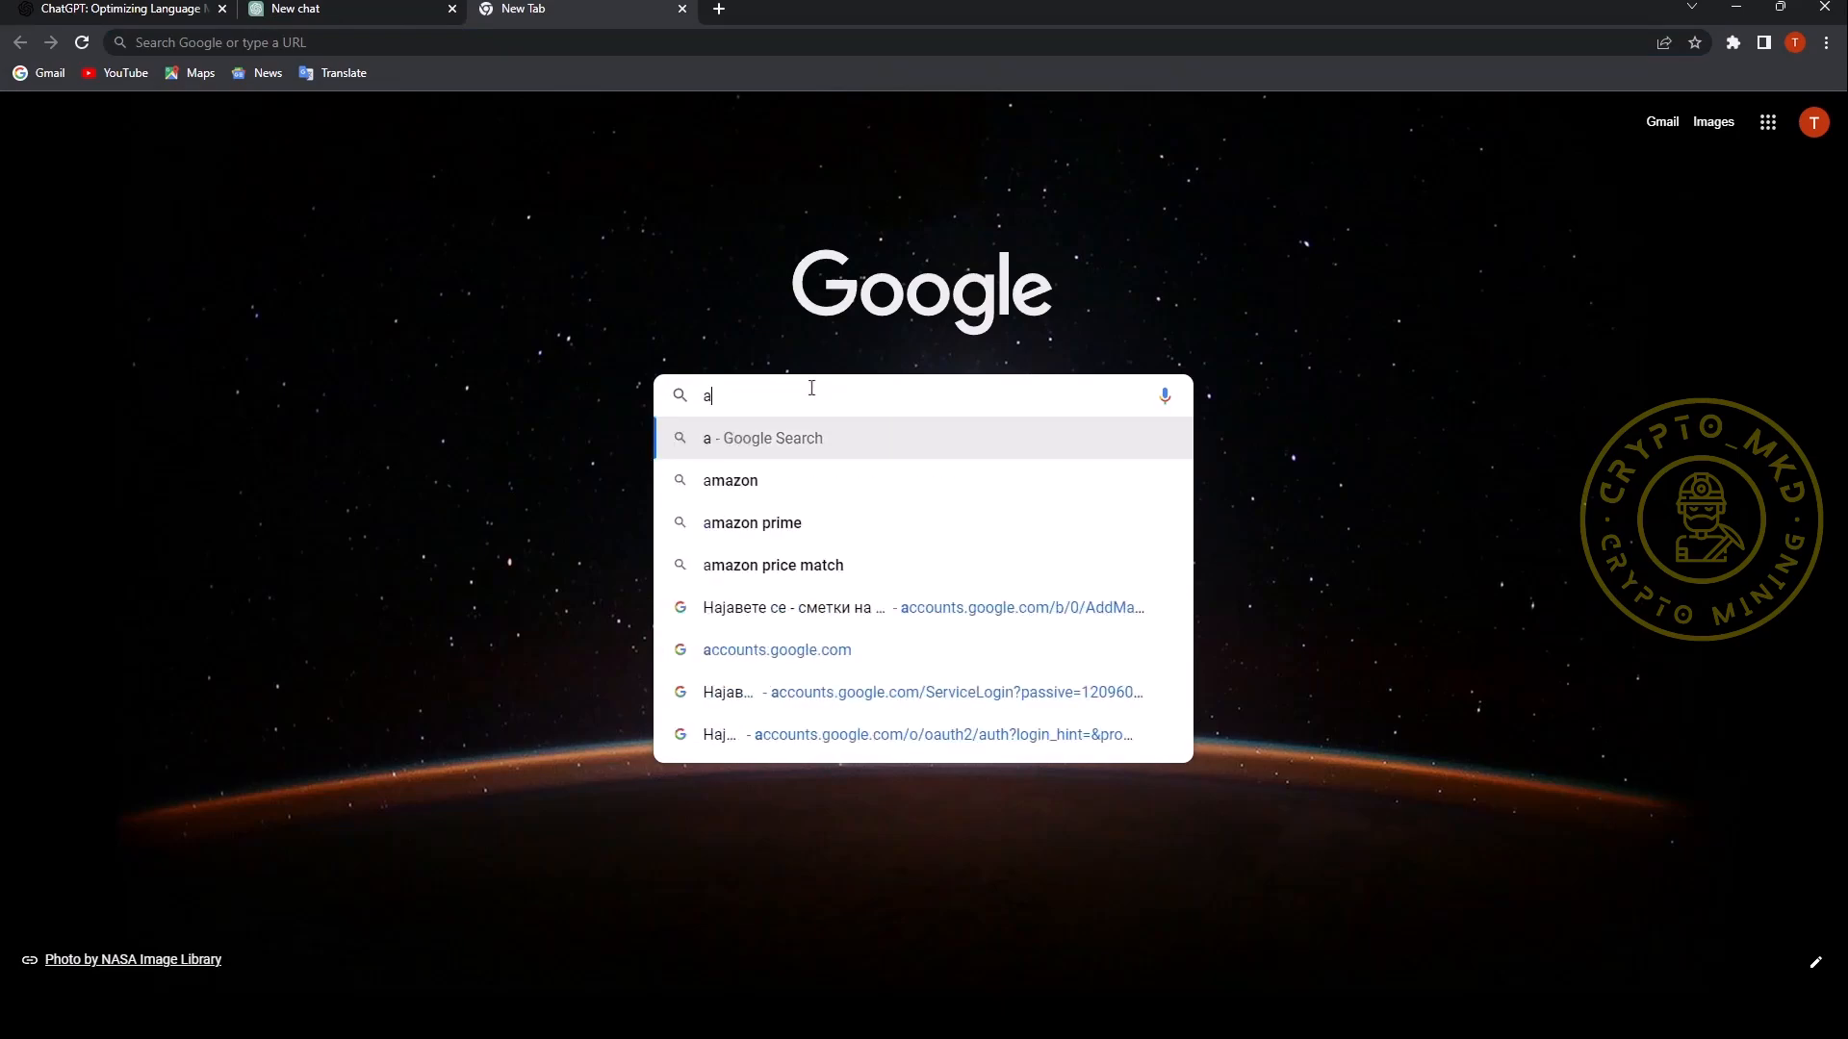
{"action": "key", "text": "Return"}
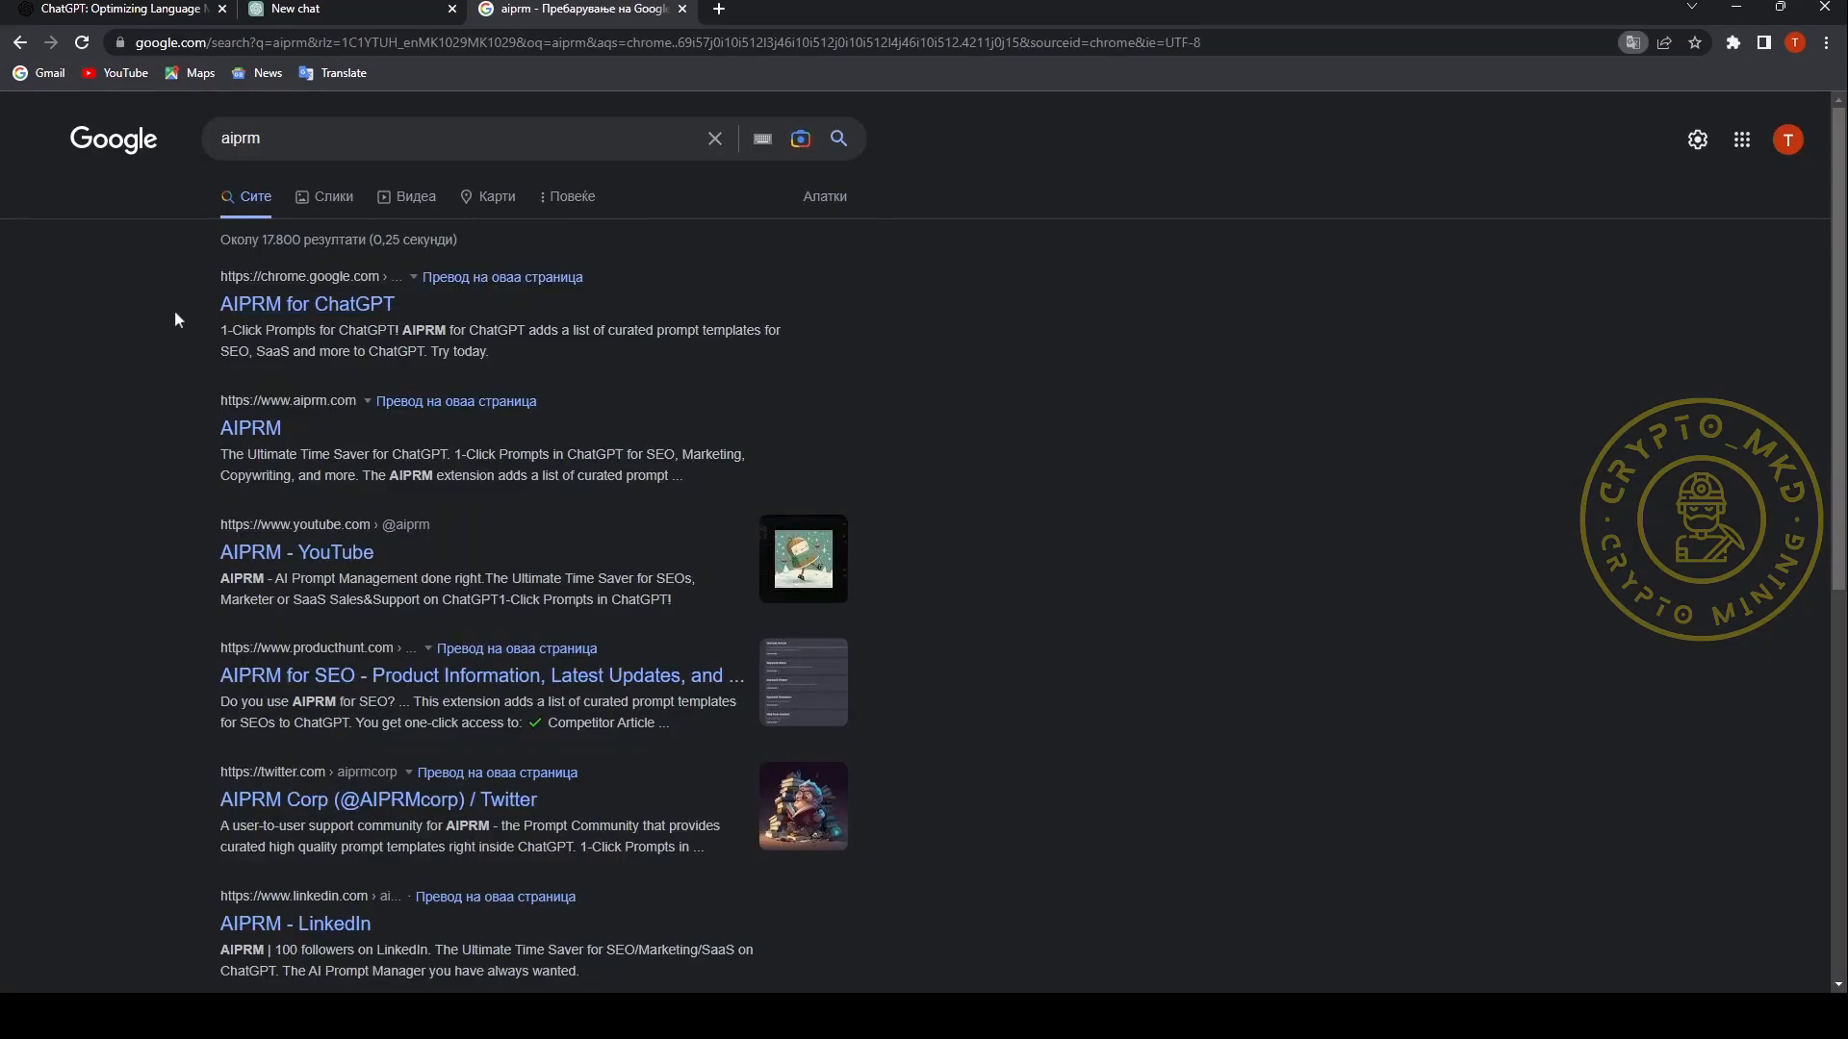
{"action": "left_click", "coordinate": [310, 304]}
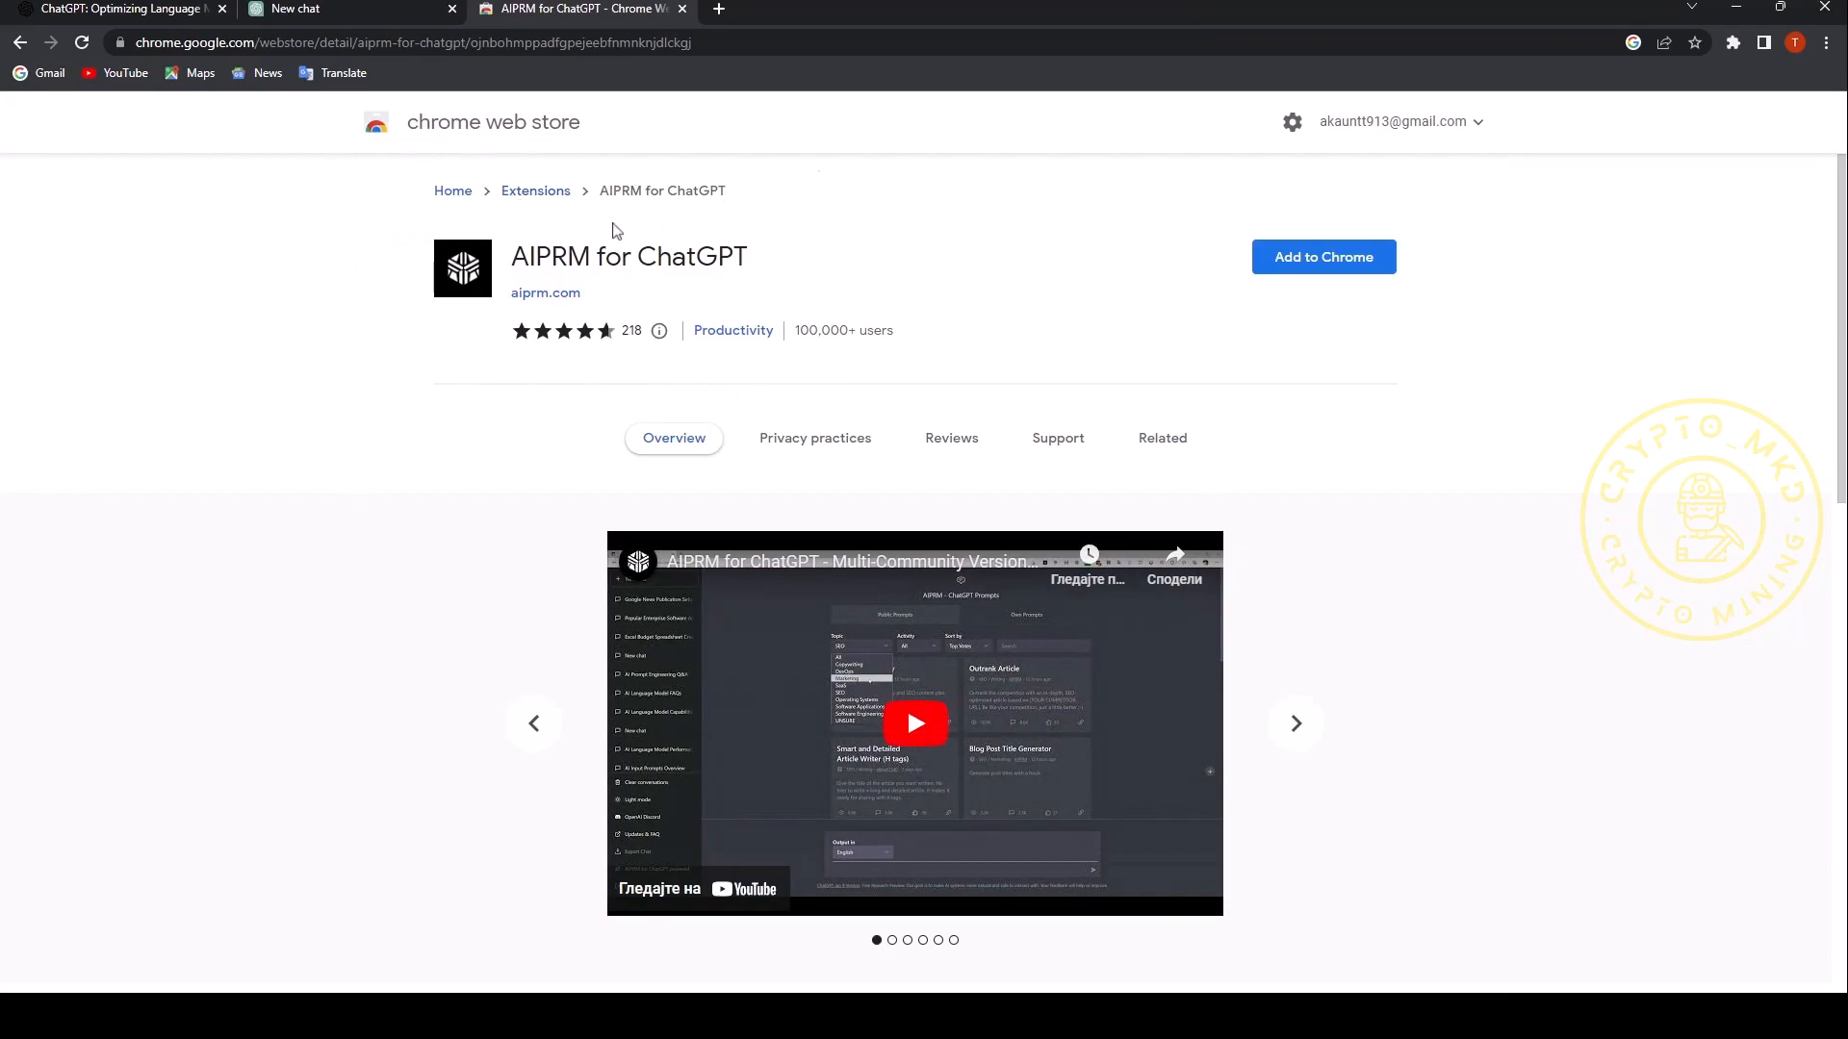
- Add the AIPRM for ChatGPT extension to Chrome and accept its Community Mode terms and conditions
{"action": "left_click", "coordinate": [1297, 269]}
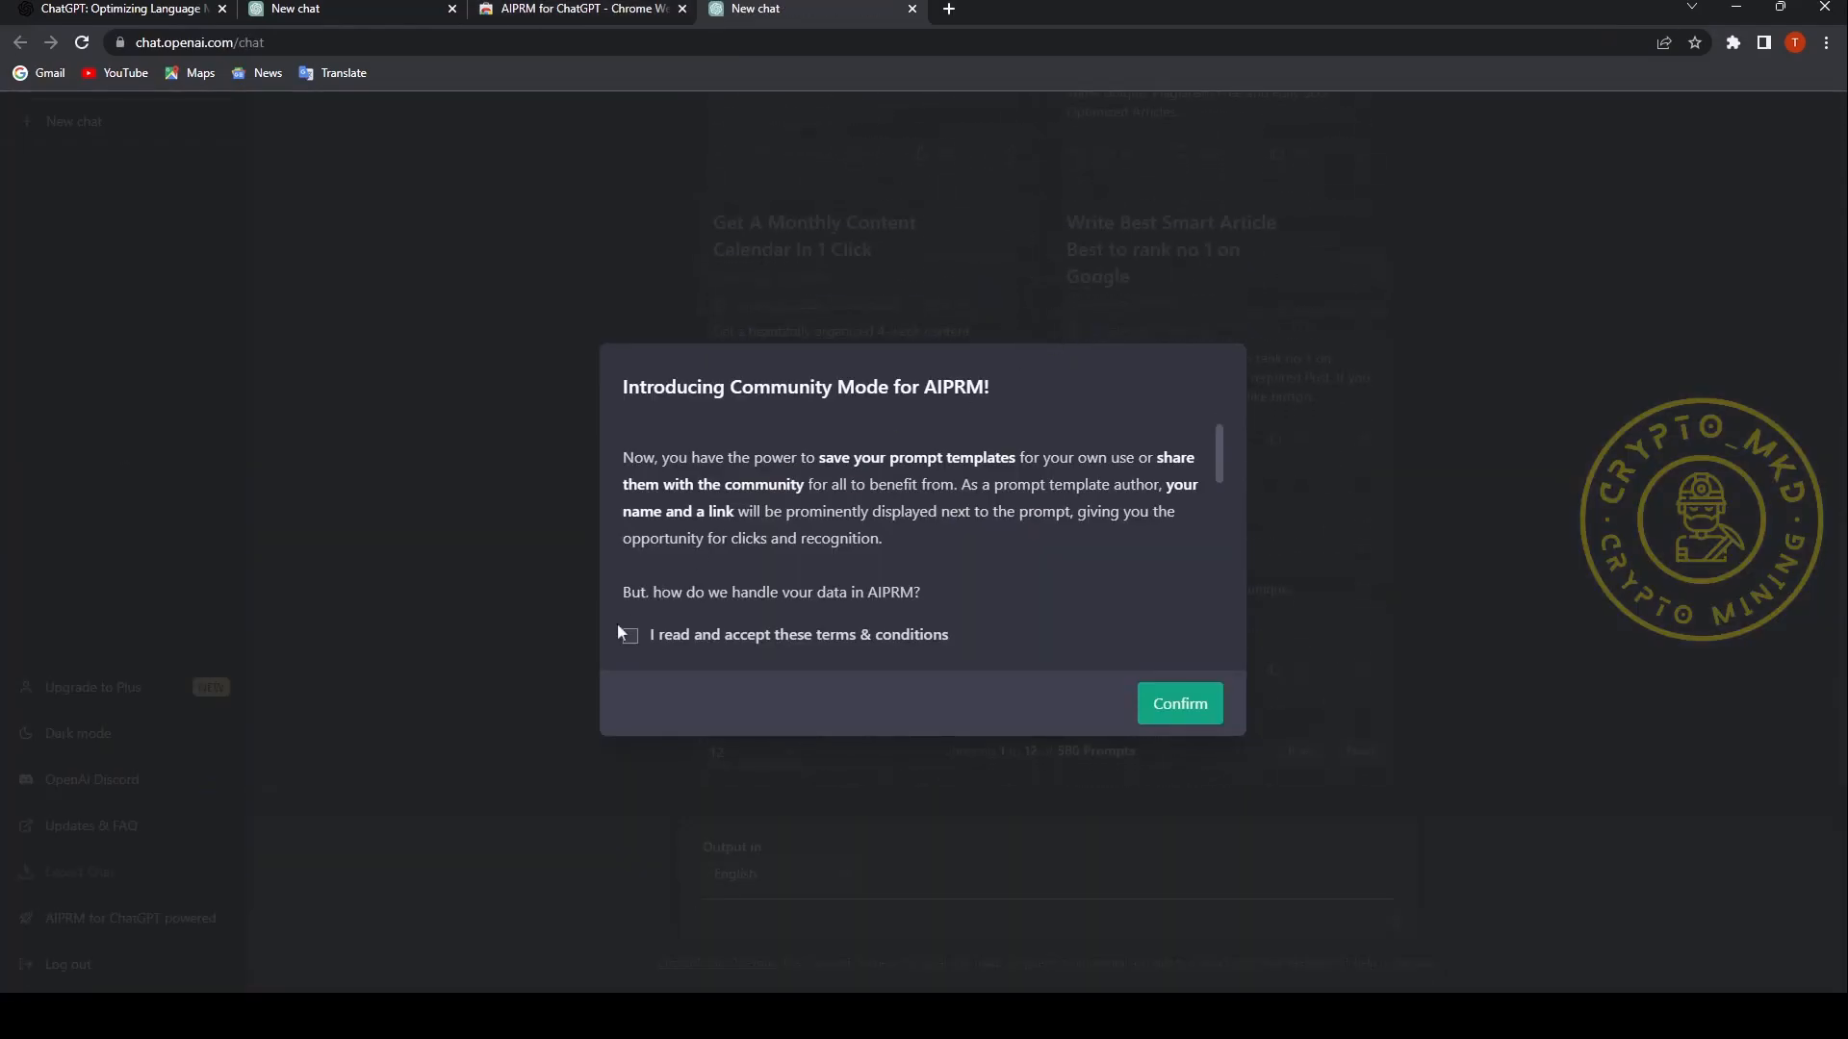
{"action": "left_click", "coordinate": [631, 635]}
{"action": "left_click", "coordinate": [1174, 705]}
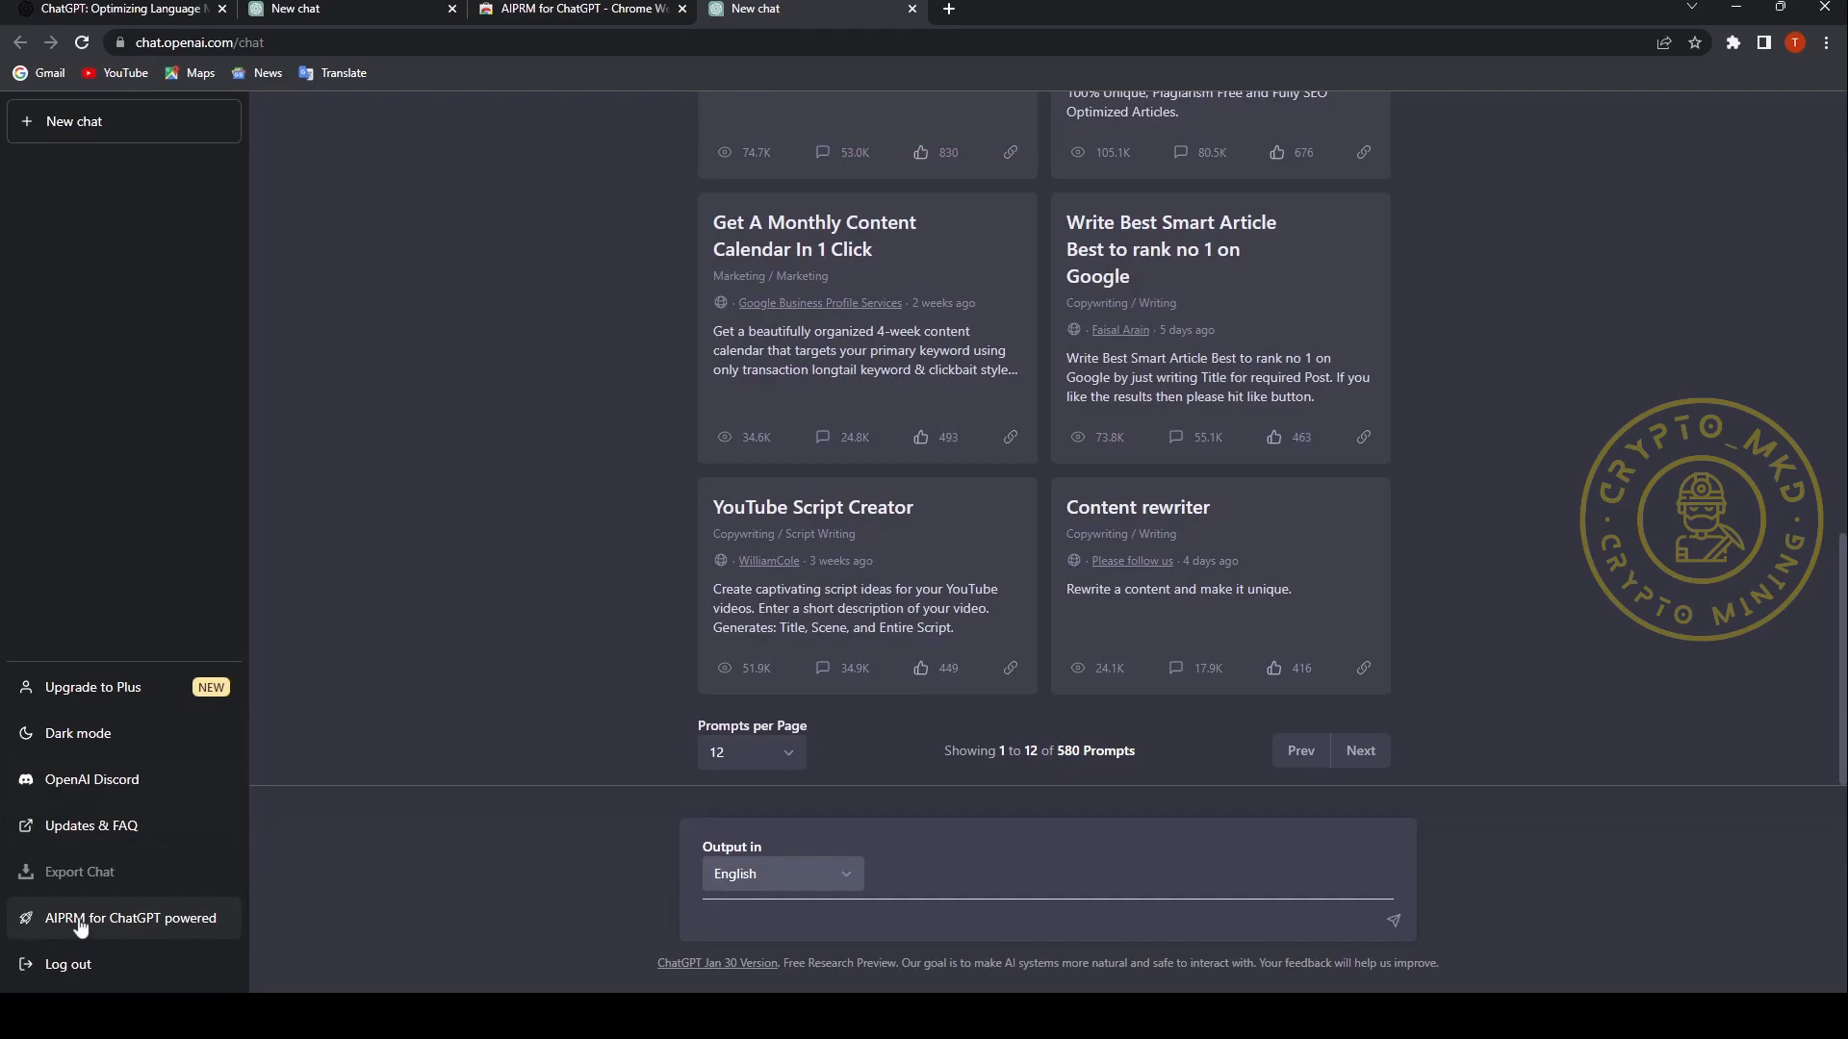
{"action": "scroll", "coordinate": [1217, 491], "scroll_direction": "up", "scroll_amount": 15}
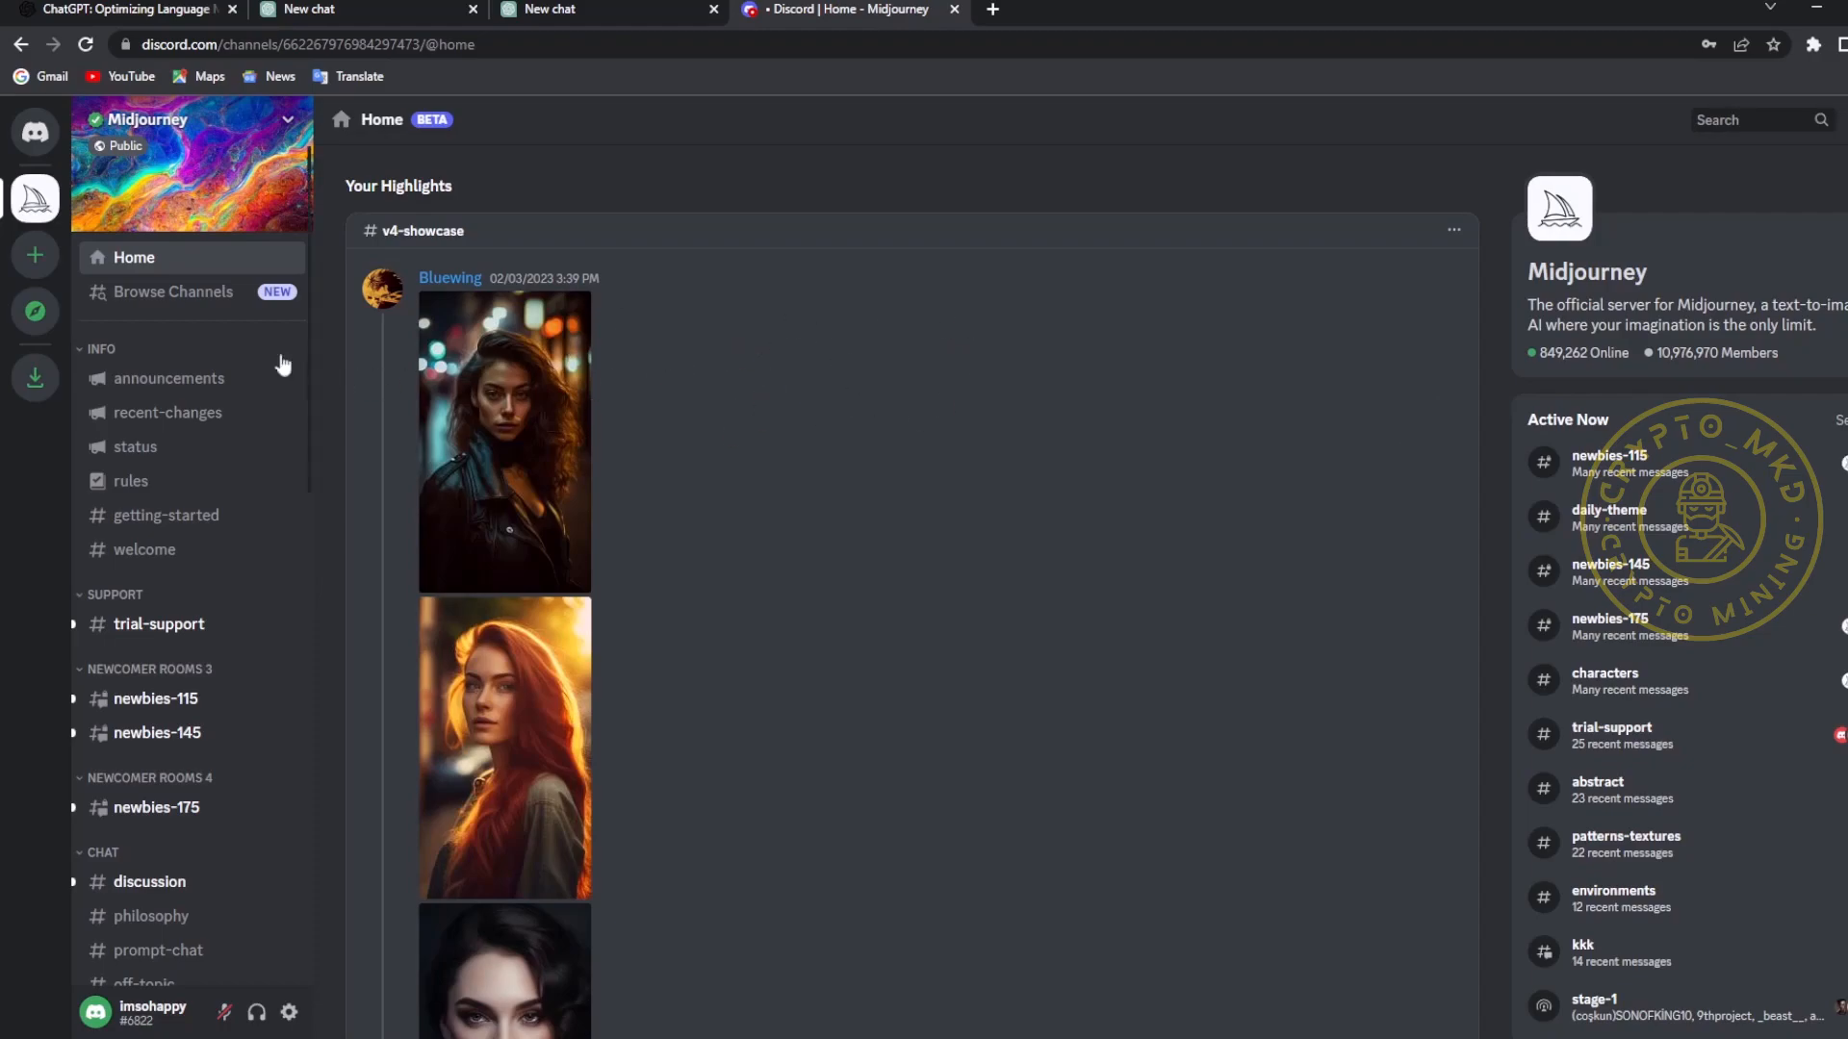
- Open the official Midjourney server through Discord's community discovery and go to the newest messages in its newbies-115 channel
{"action": "left_click", "coordinate": [36, 313]}
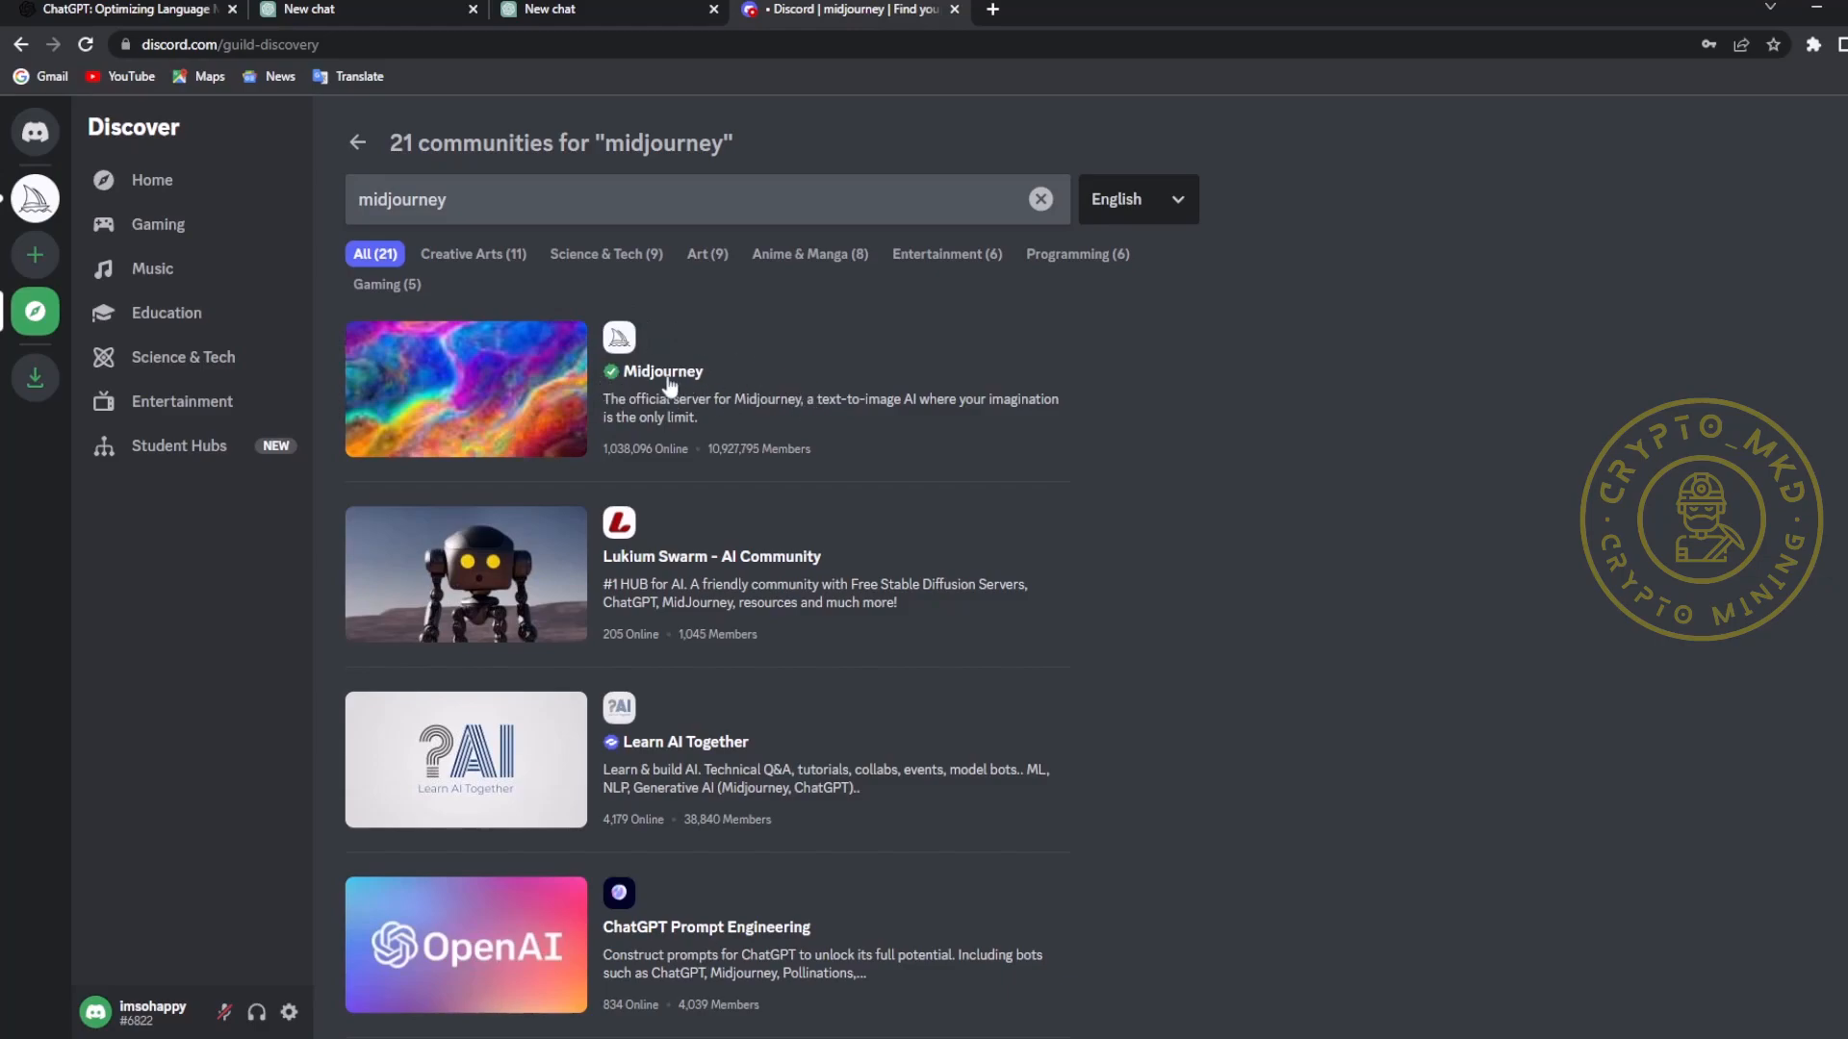
{"action": "left_click", "coordinate": [791, 416]}
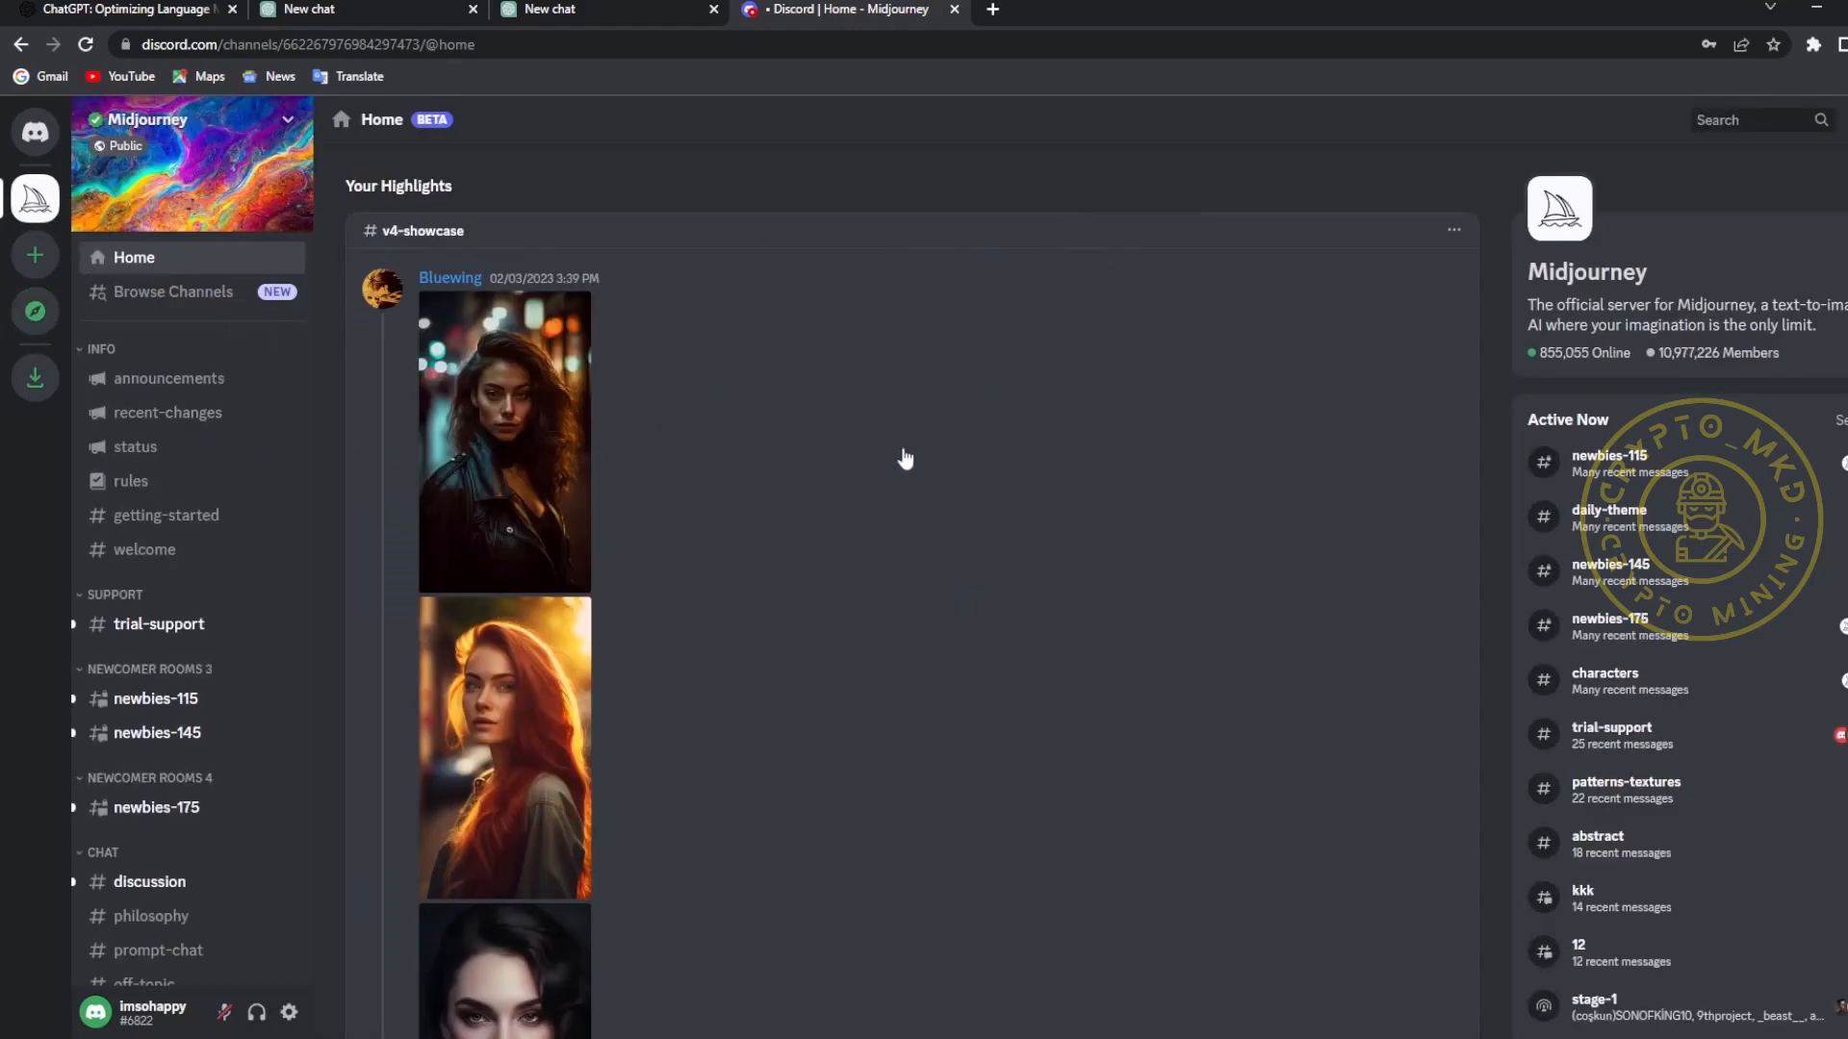
{"action": "mouse_move", "coordinate": [289, 700]}
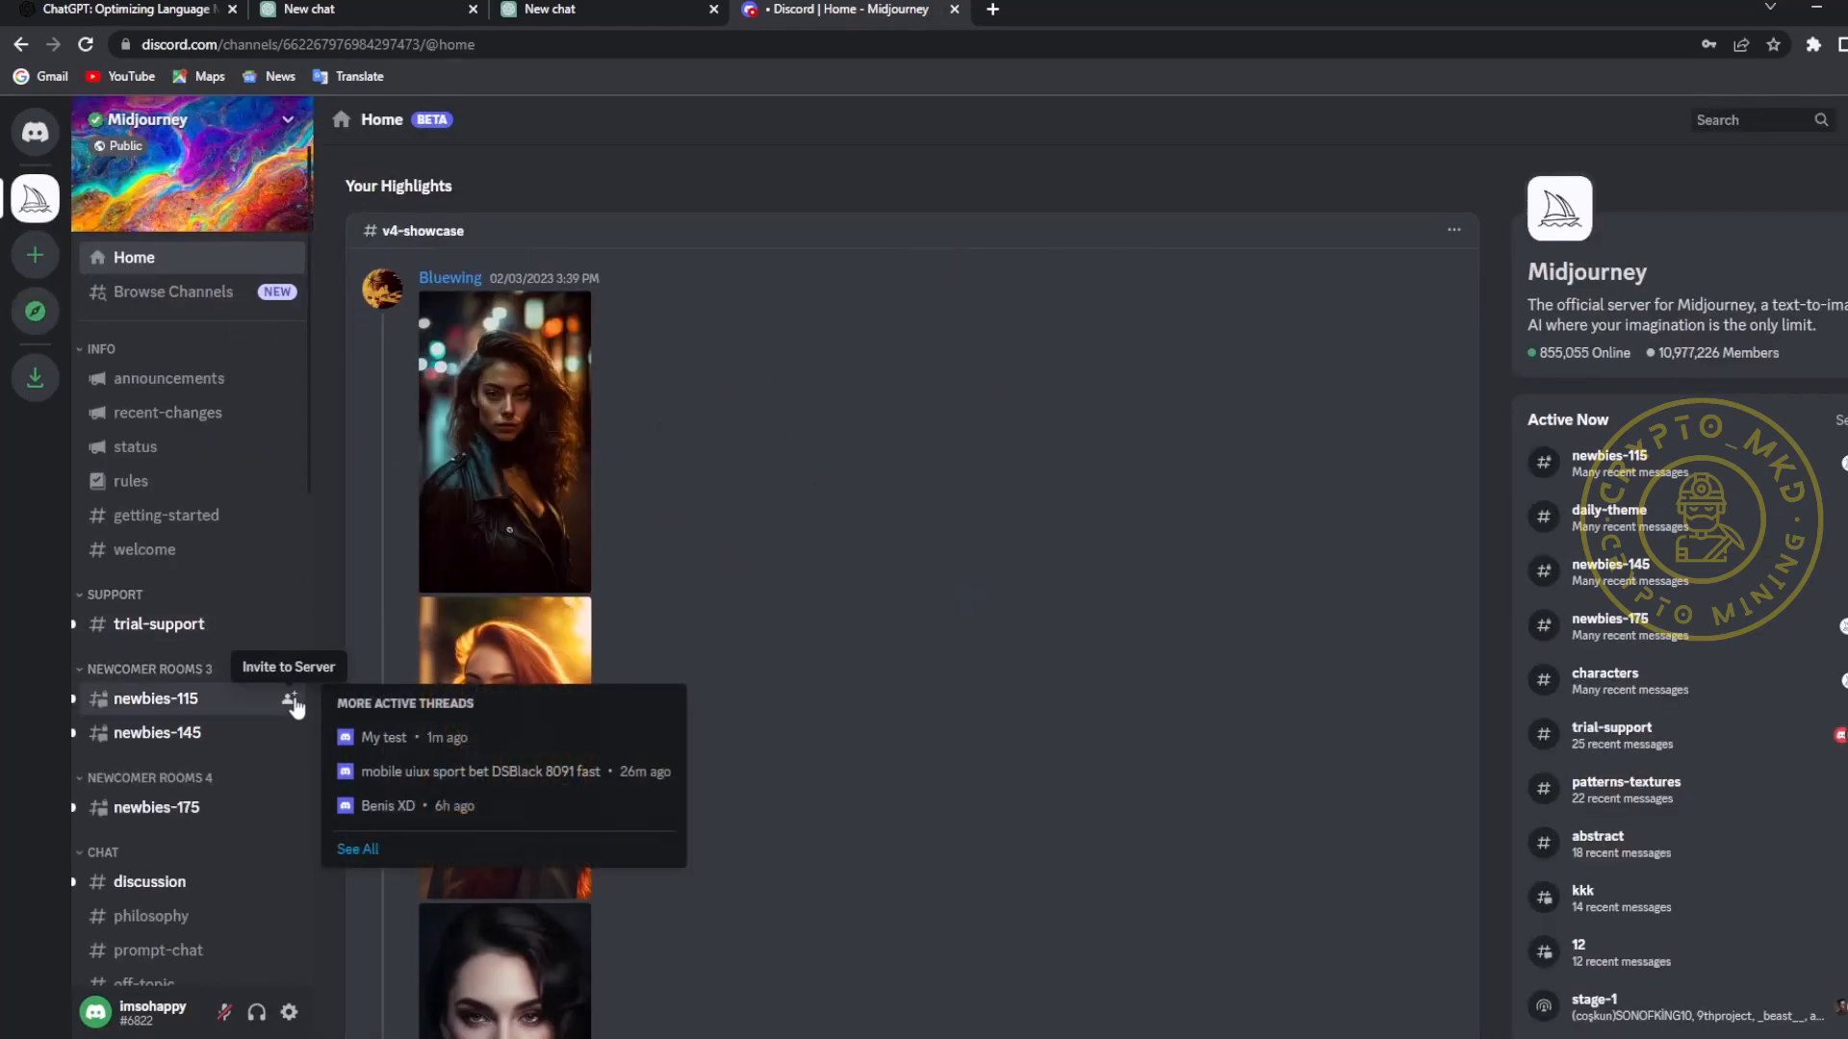
{"action": "mouse_move", "coordinate": [132, 733]}
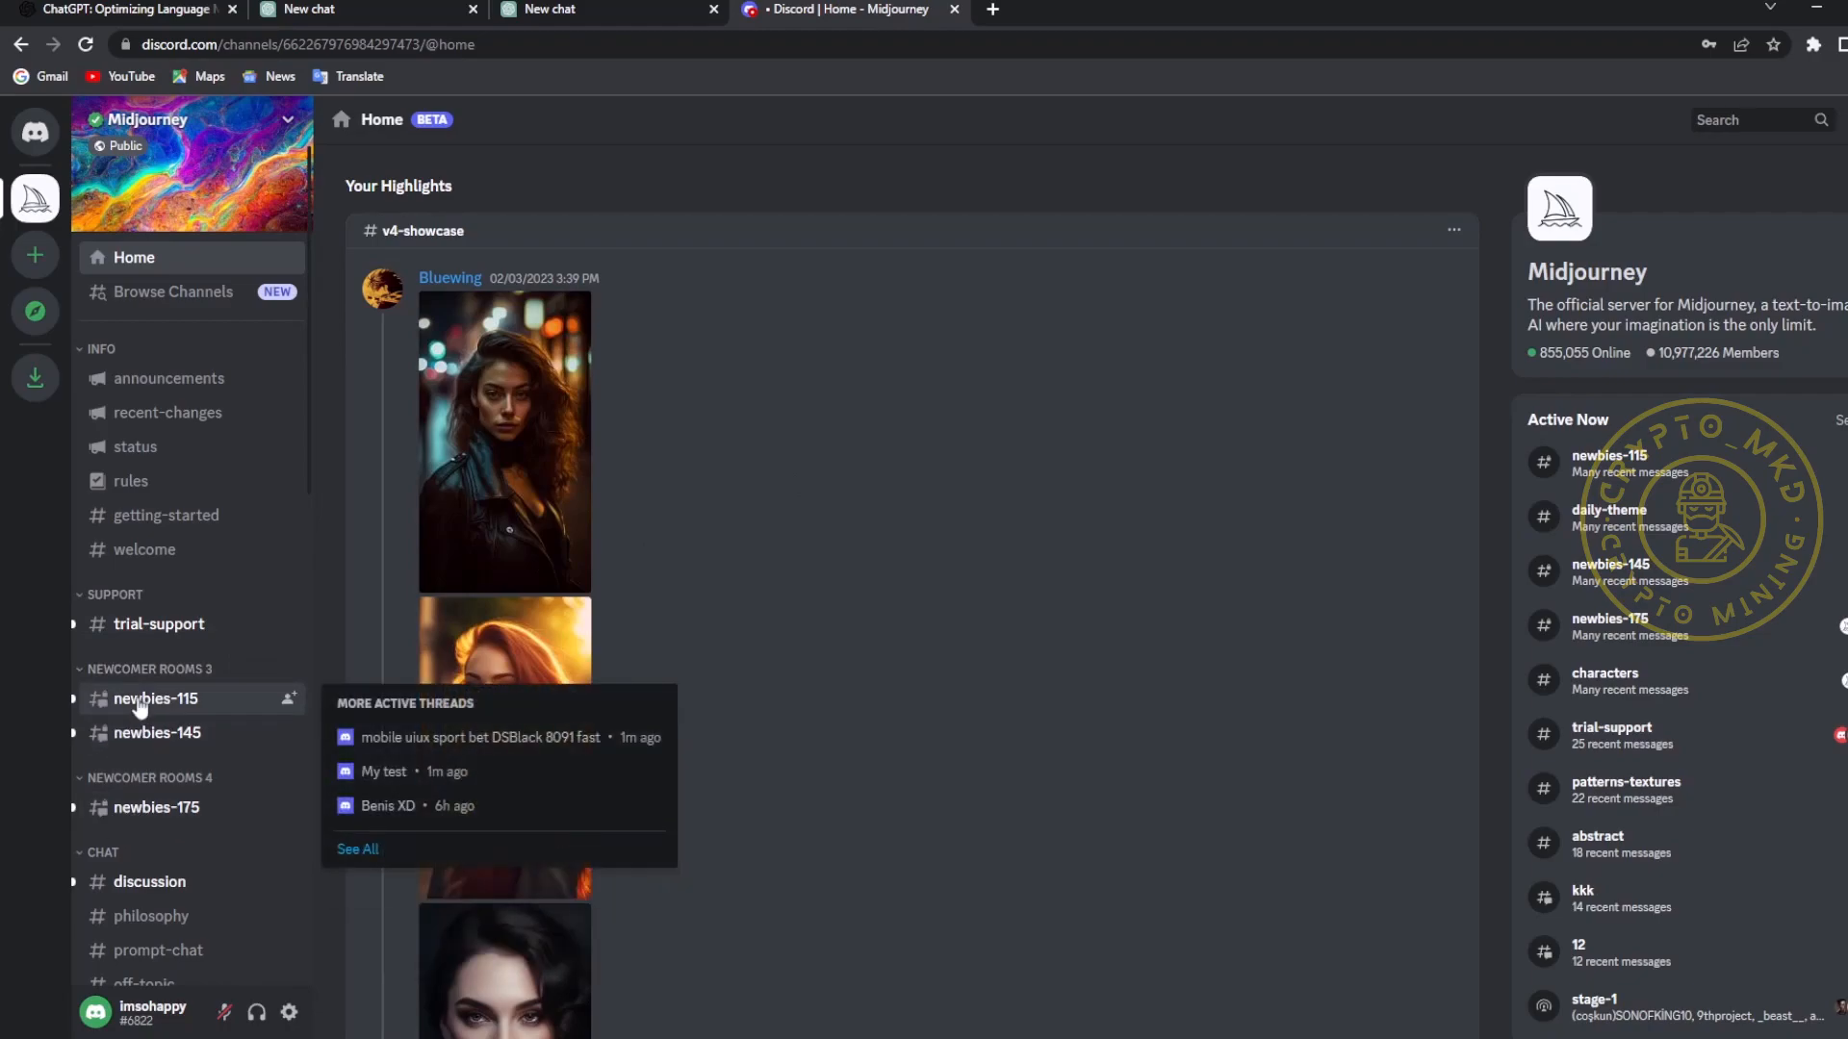
{"action": "left_click", "coordinate": [140, 706]}
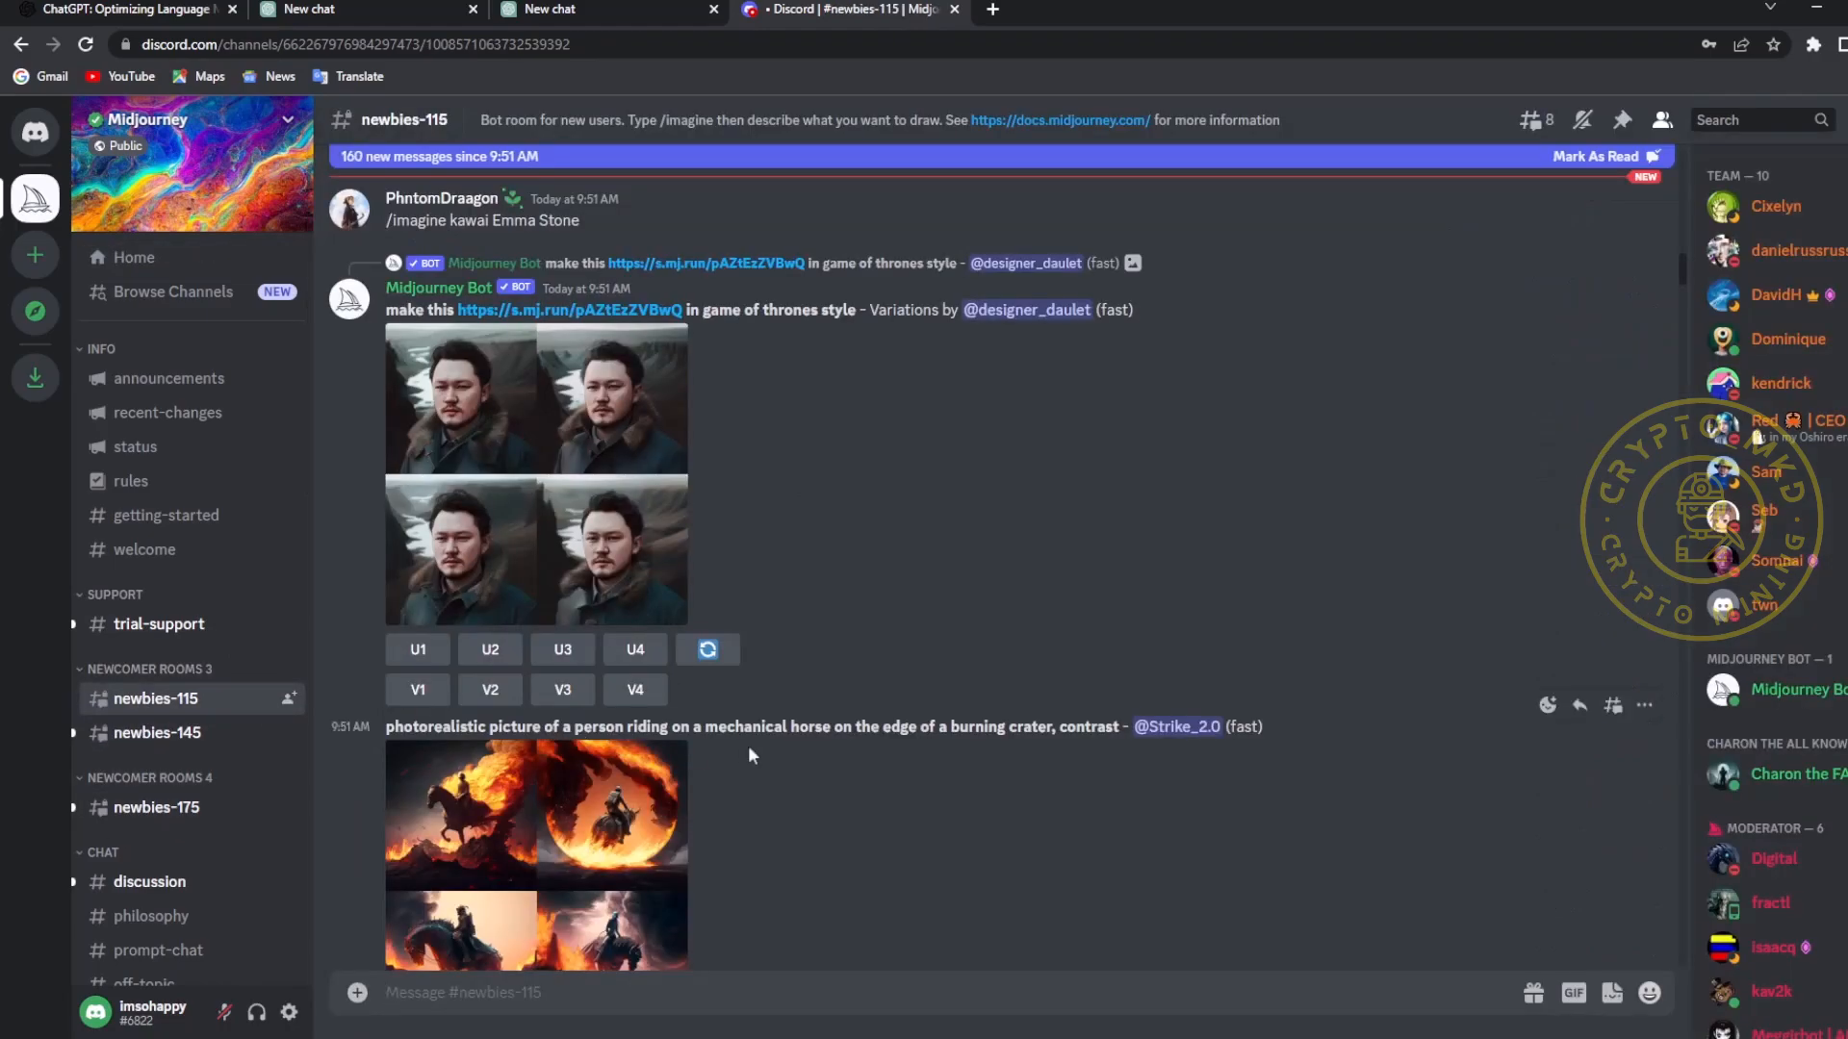
{"action": "scroll", "coordinate": [799, 751], "scroll_direction": "down", "scroll_amount": 10}
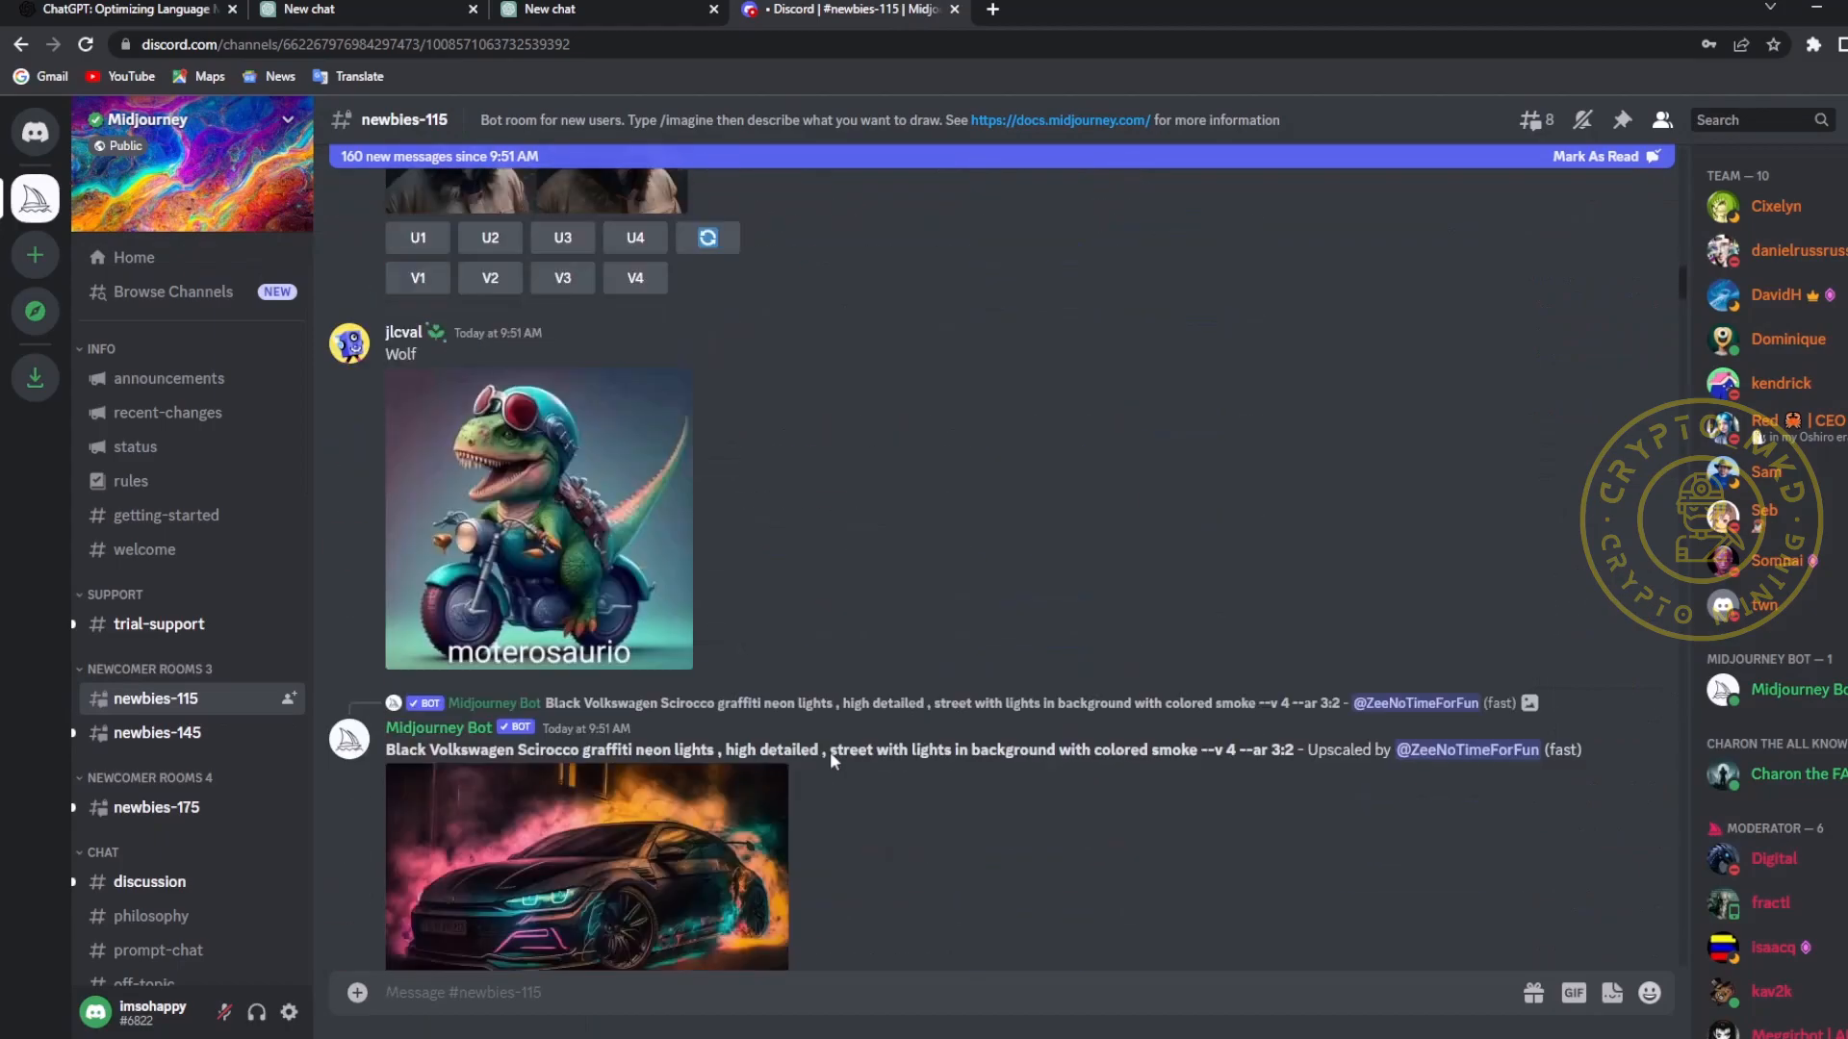
{"action": "scroll", "coordinate": [830, 752], "scroll_direction": "down", "scroll_amount": 10}
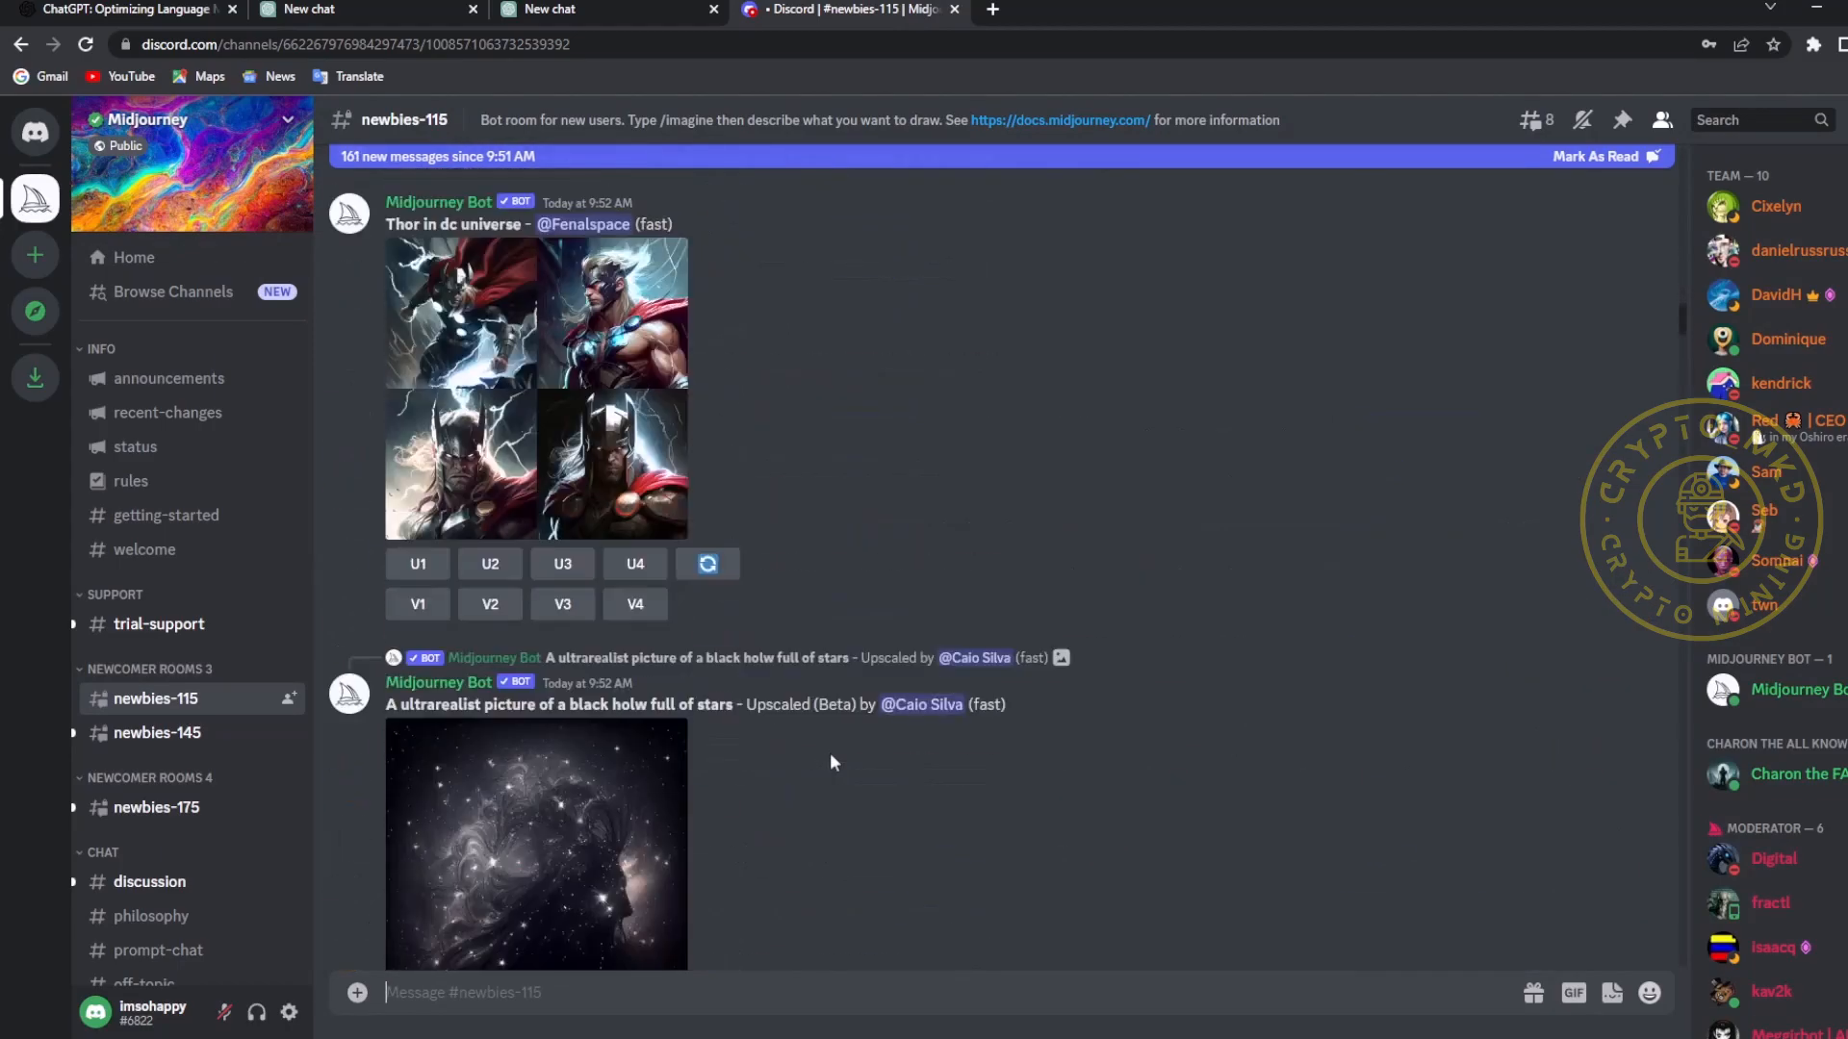
{"action": "scroll", "coordinate": [830, 764], "scroll_direction": "down", "scroll_amount": 10}
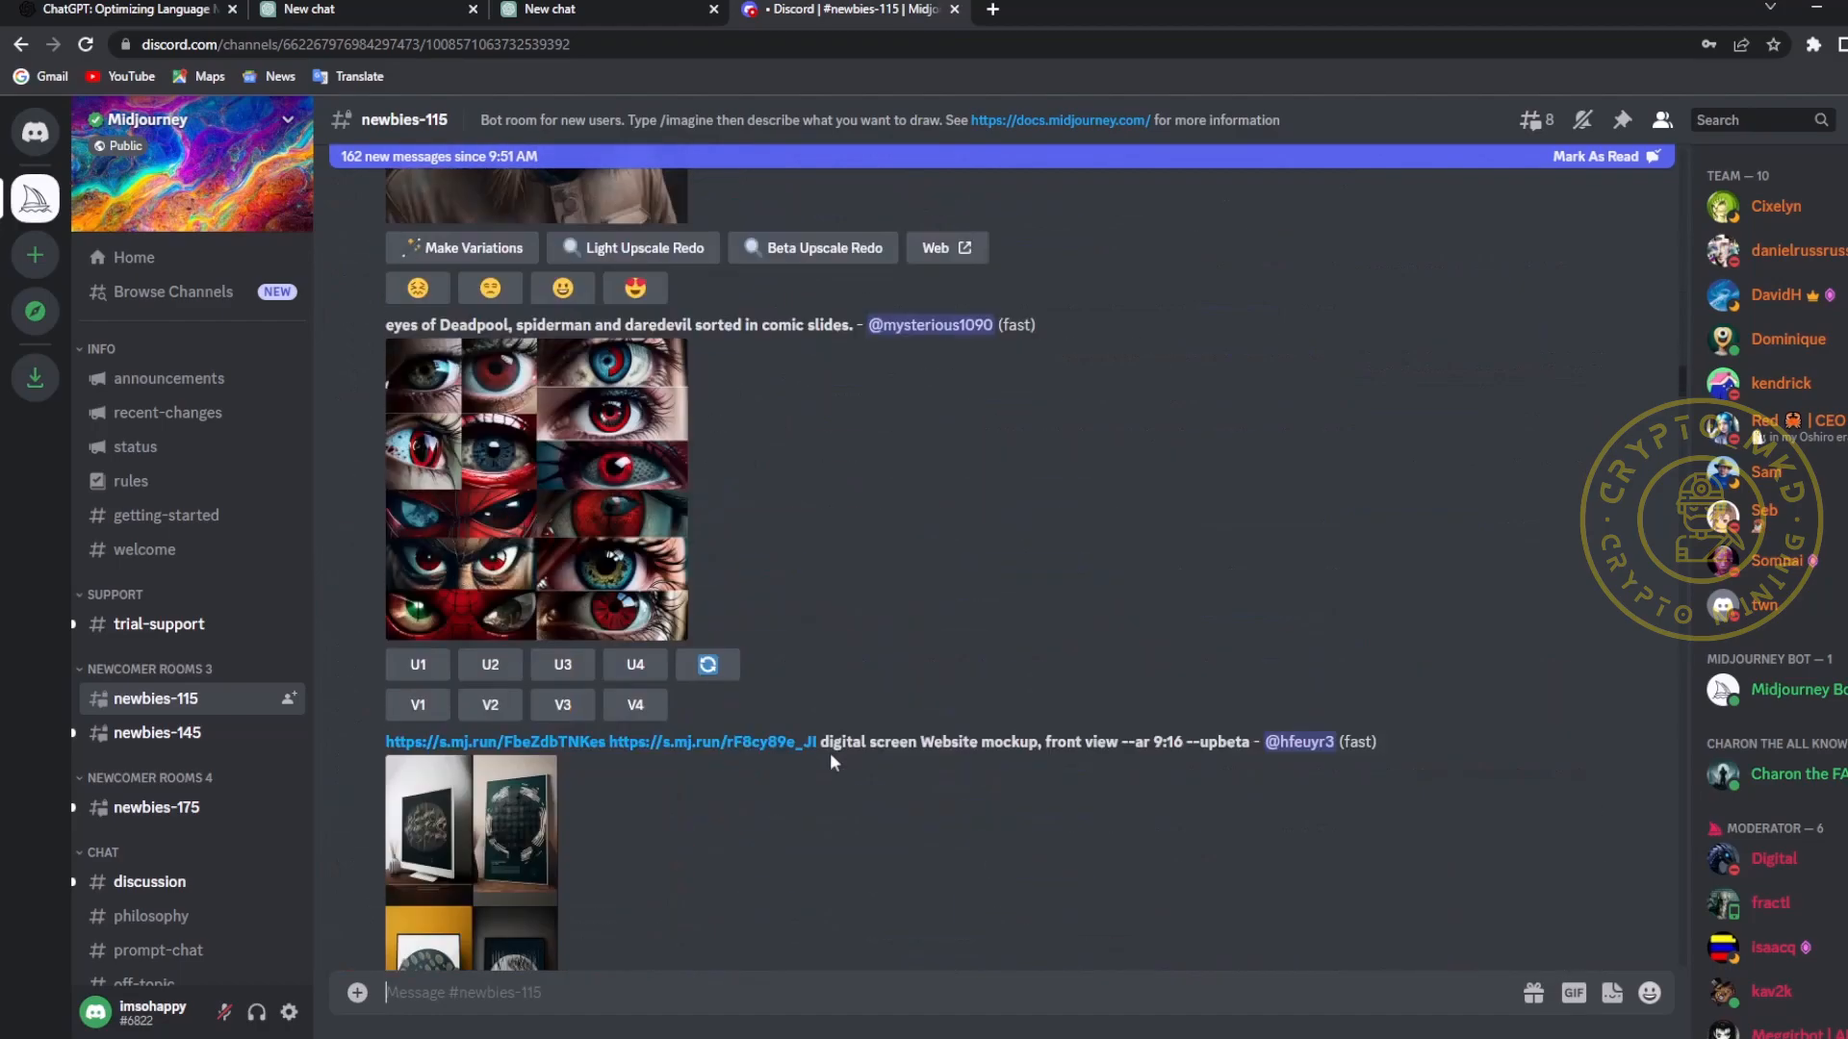
{"action": "left_click_drag", "start_coordinate": [1682, 371], "coordinate": [1665, 961]}
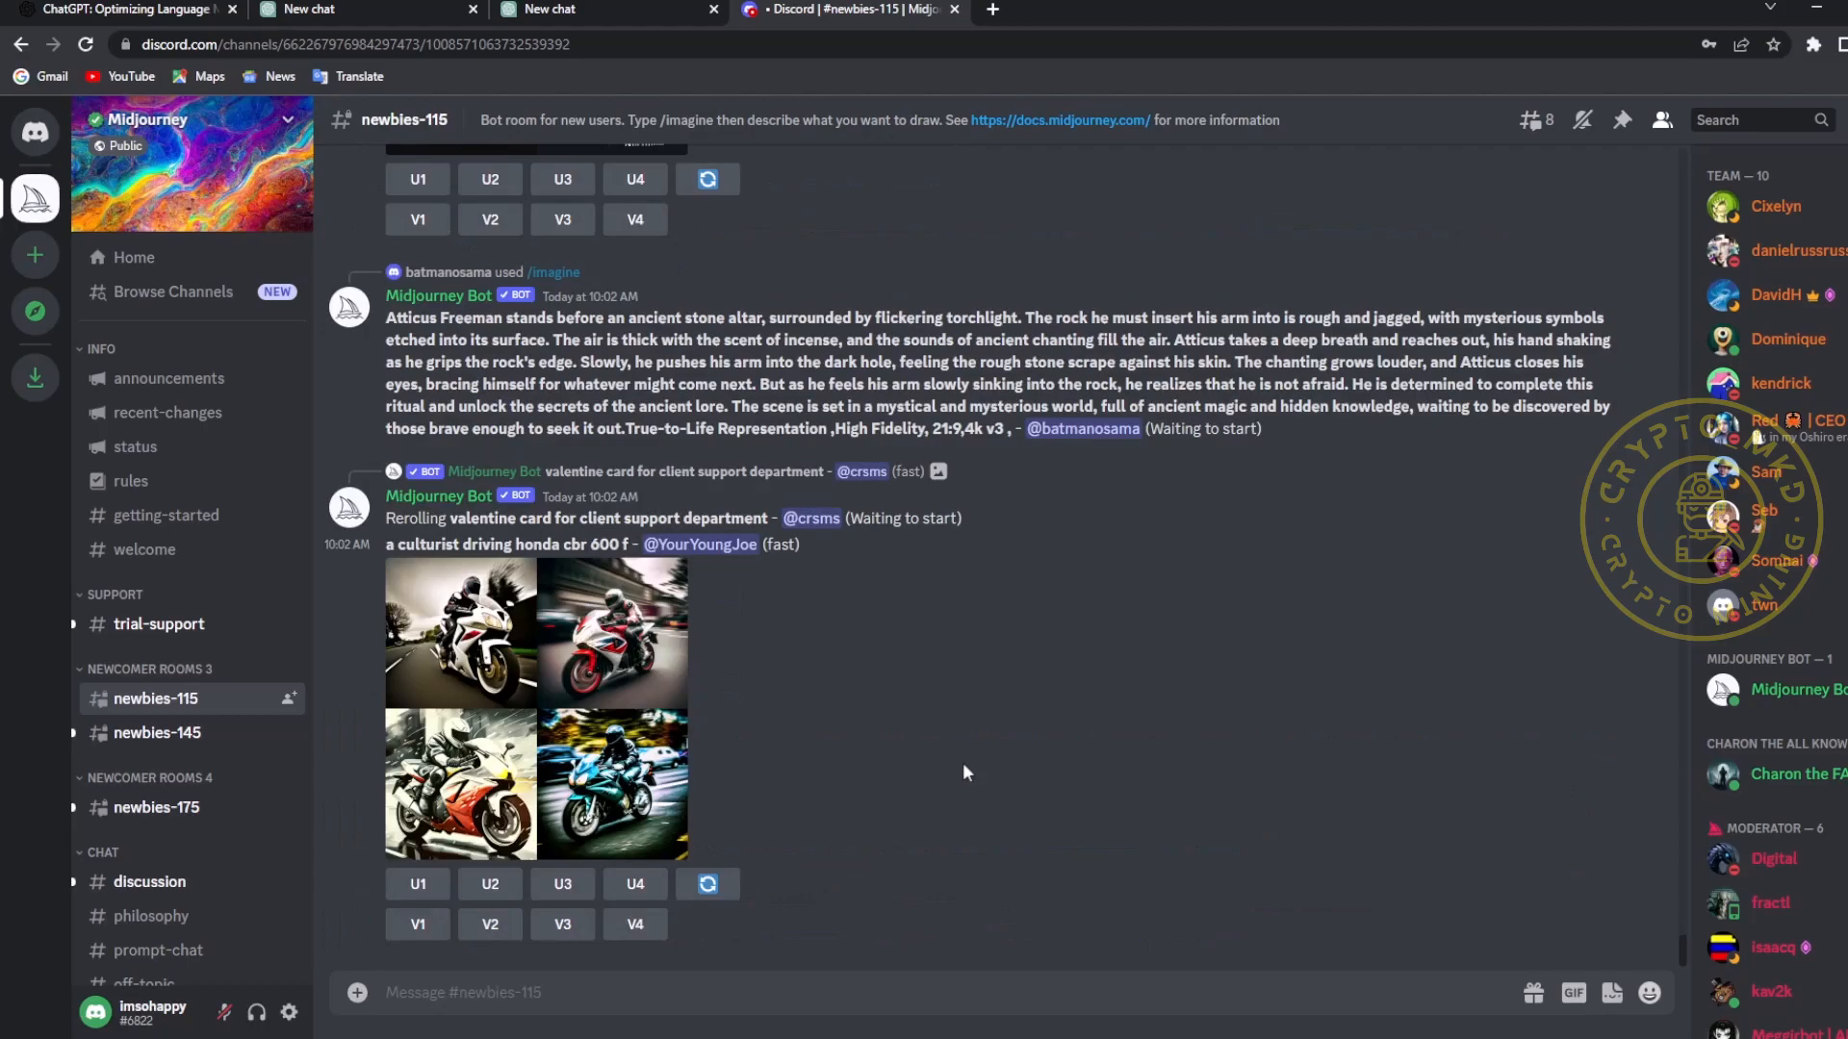
- Open the first portrait photo from the direct message conversation in the browser, copy its image address and return to the conversation
{"action": "left_click", "coordinate": [37, 143]}
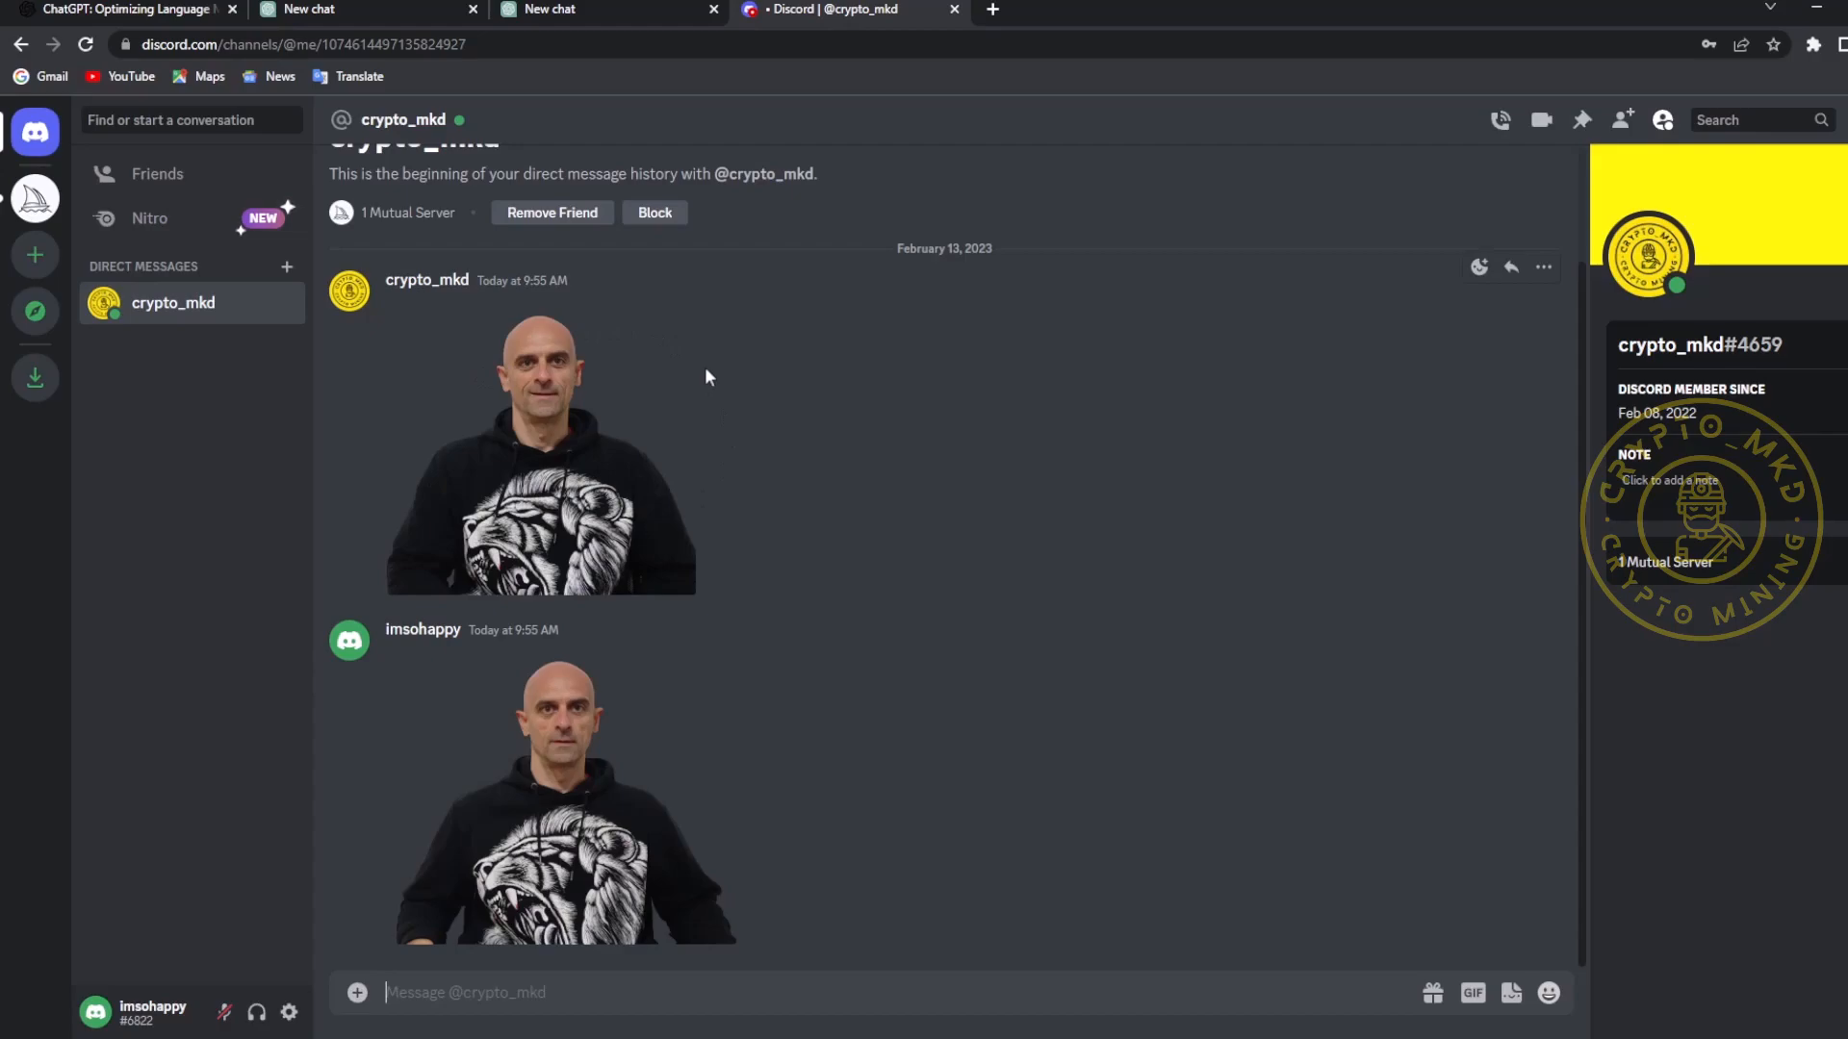
{"action": "left_click", "coordinate": [568, 442]}
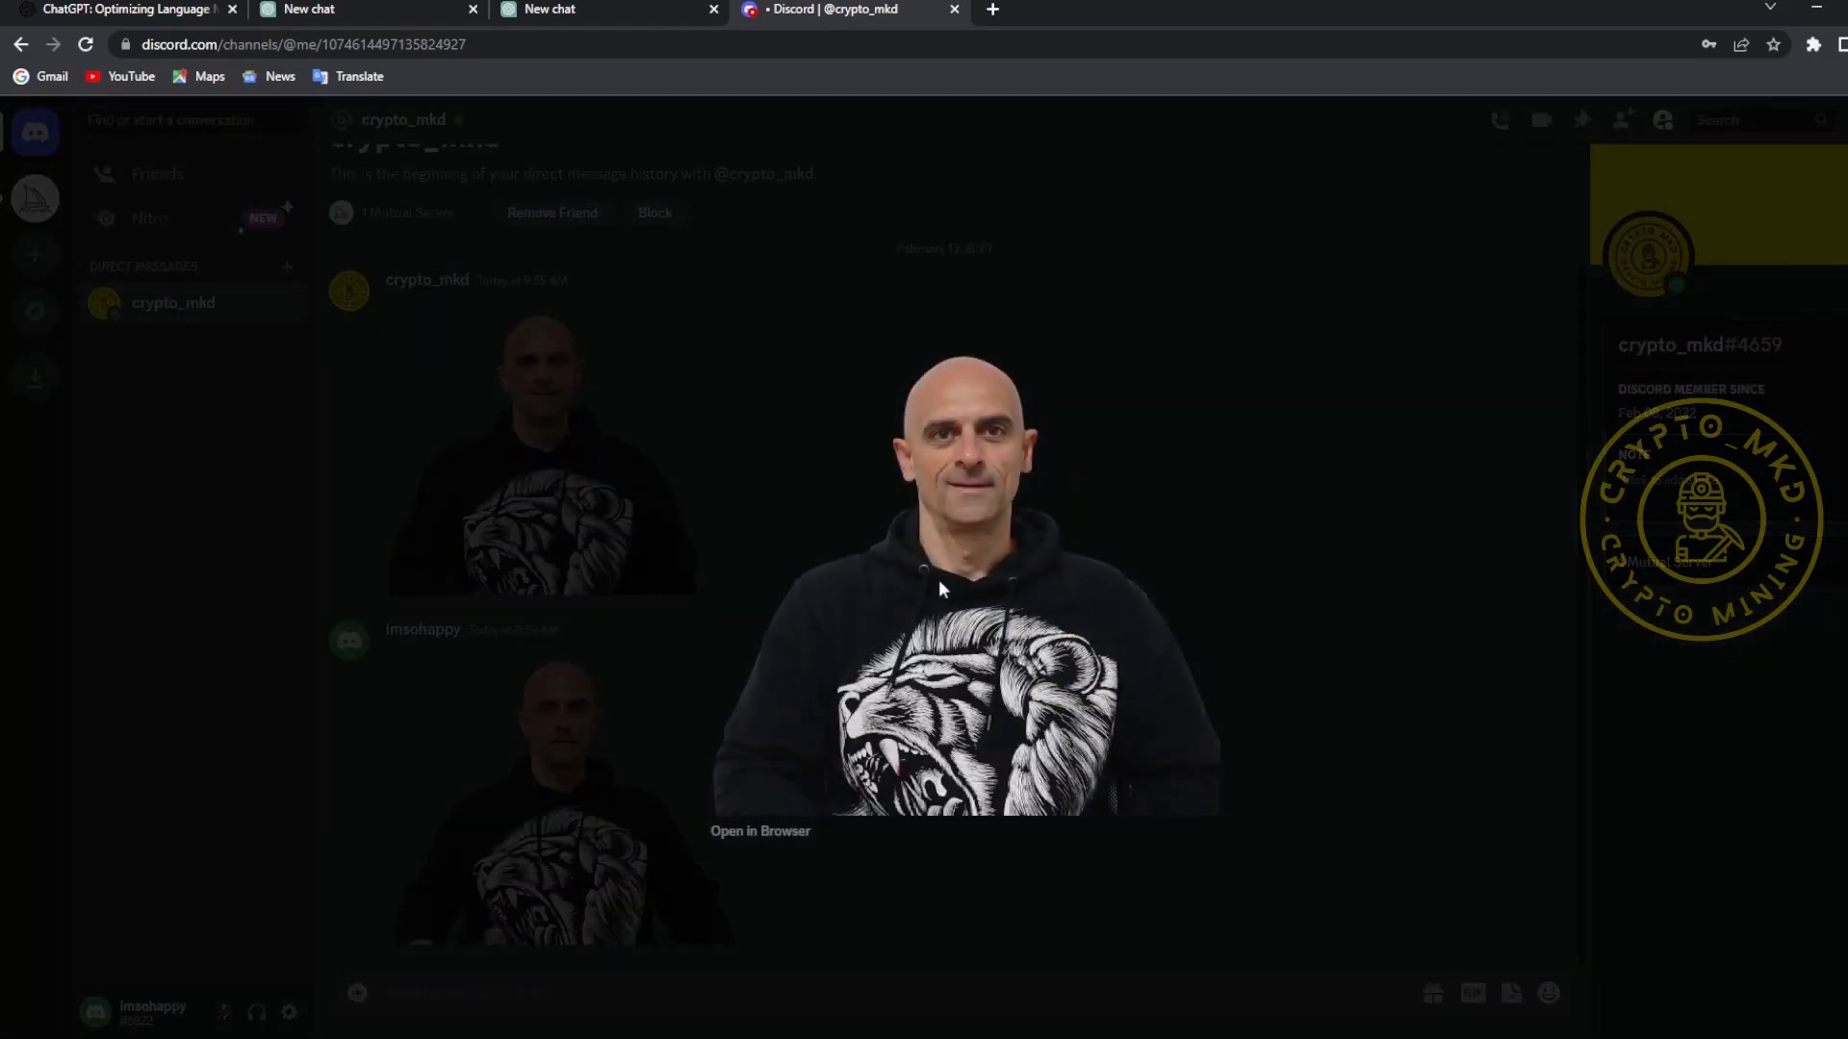
{"action": "left_click", "coordinate": [760, 832]}
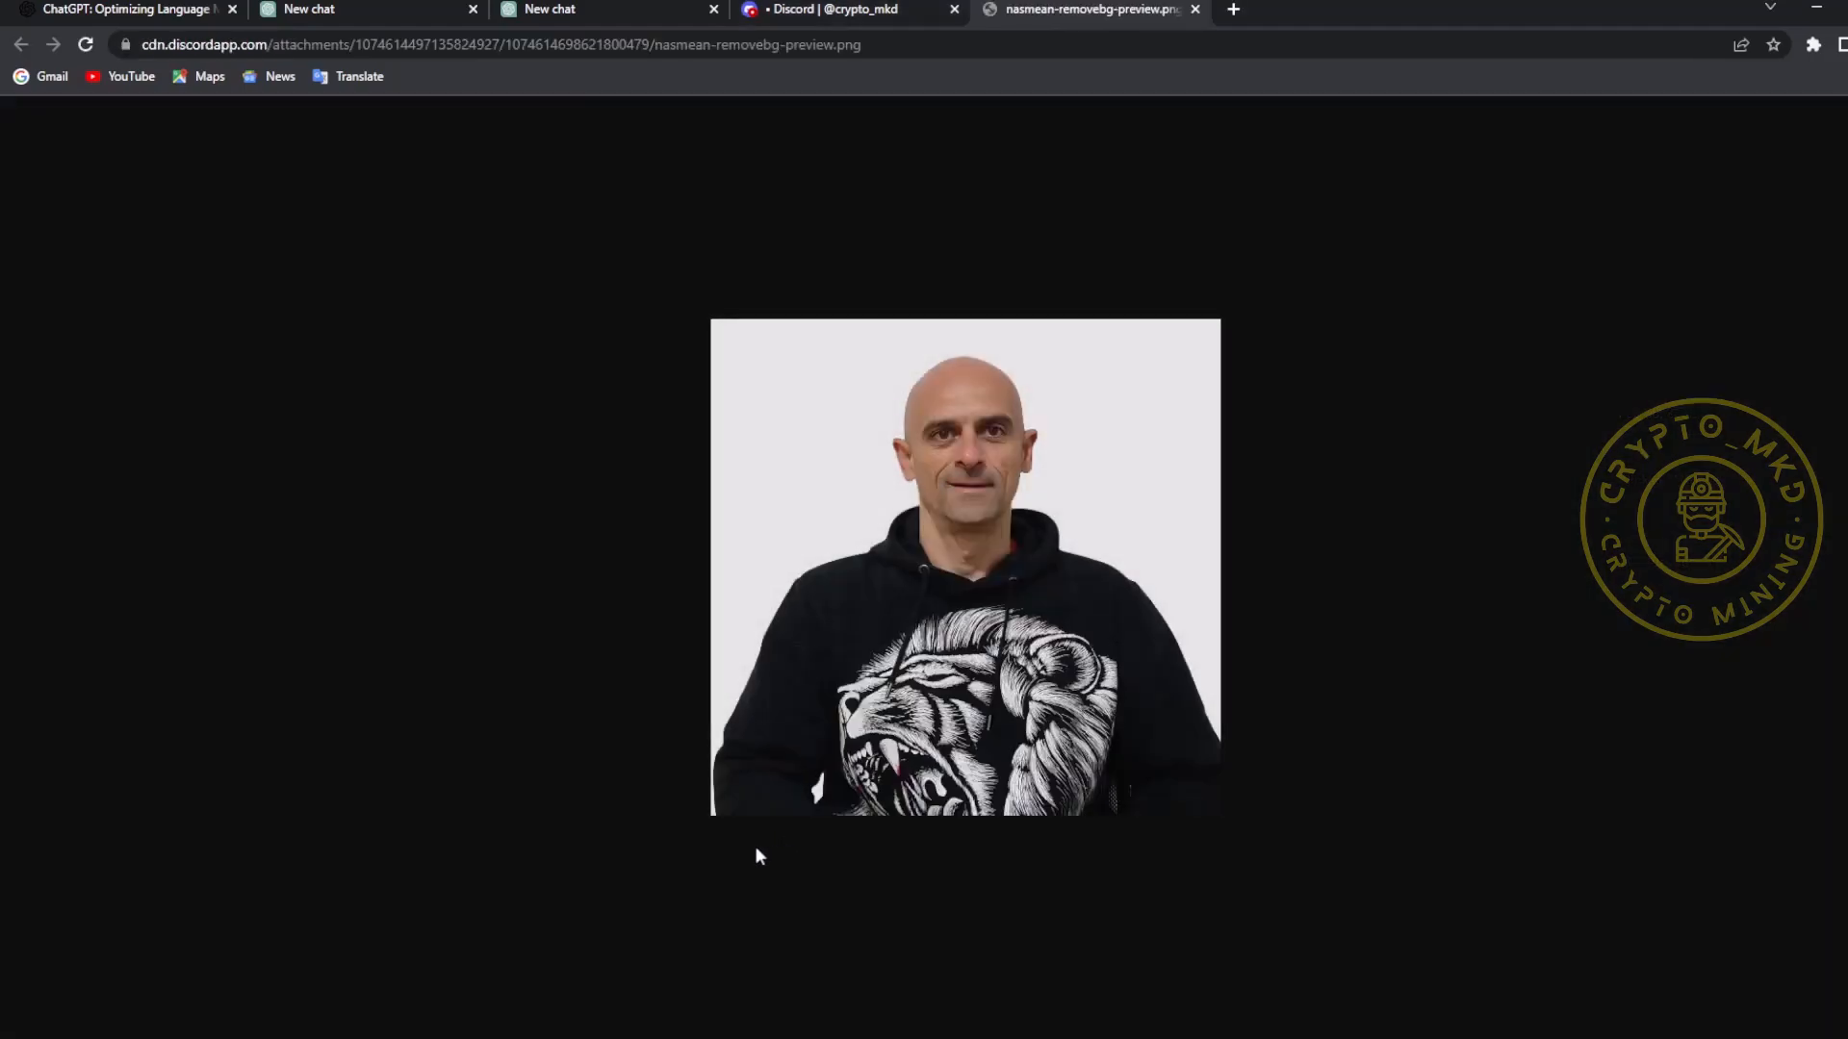
{"action": "left_click", "coordinate": [756, 45]}
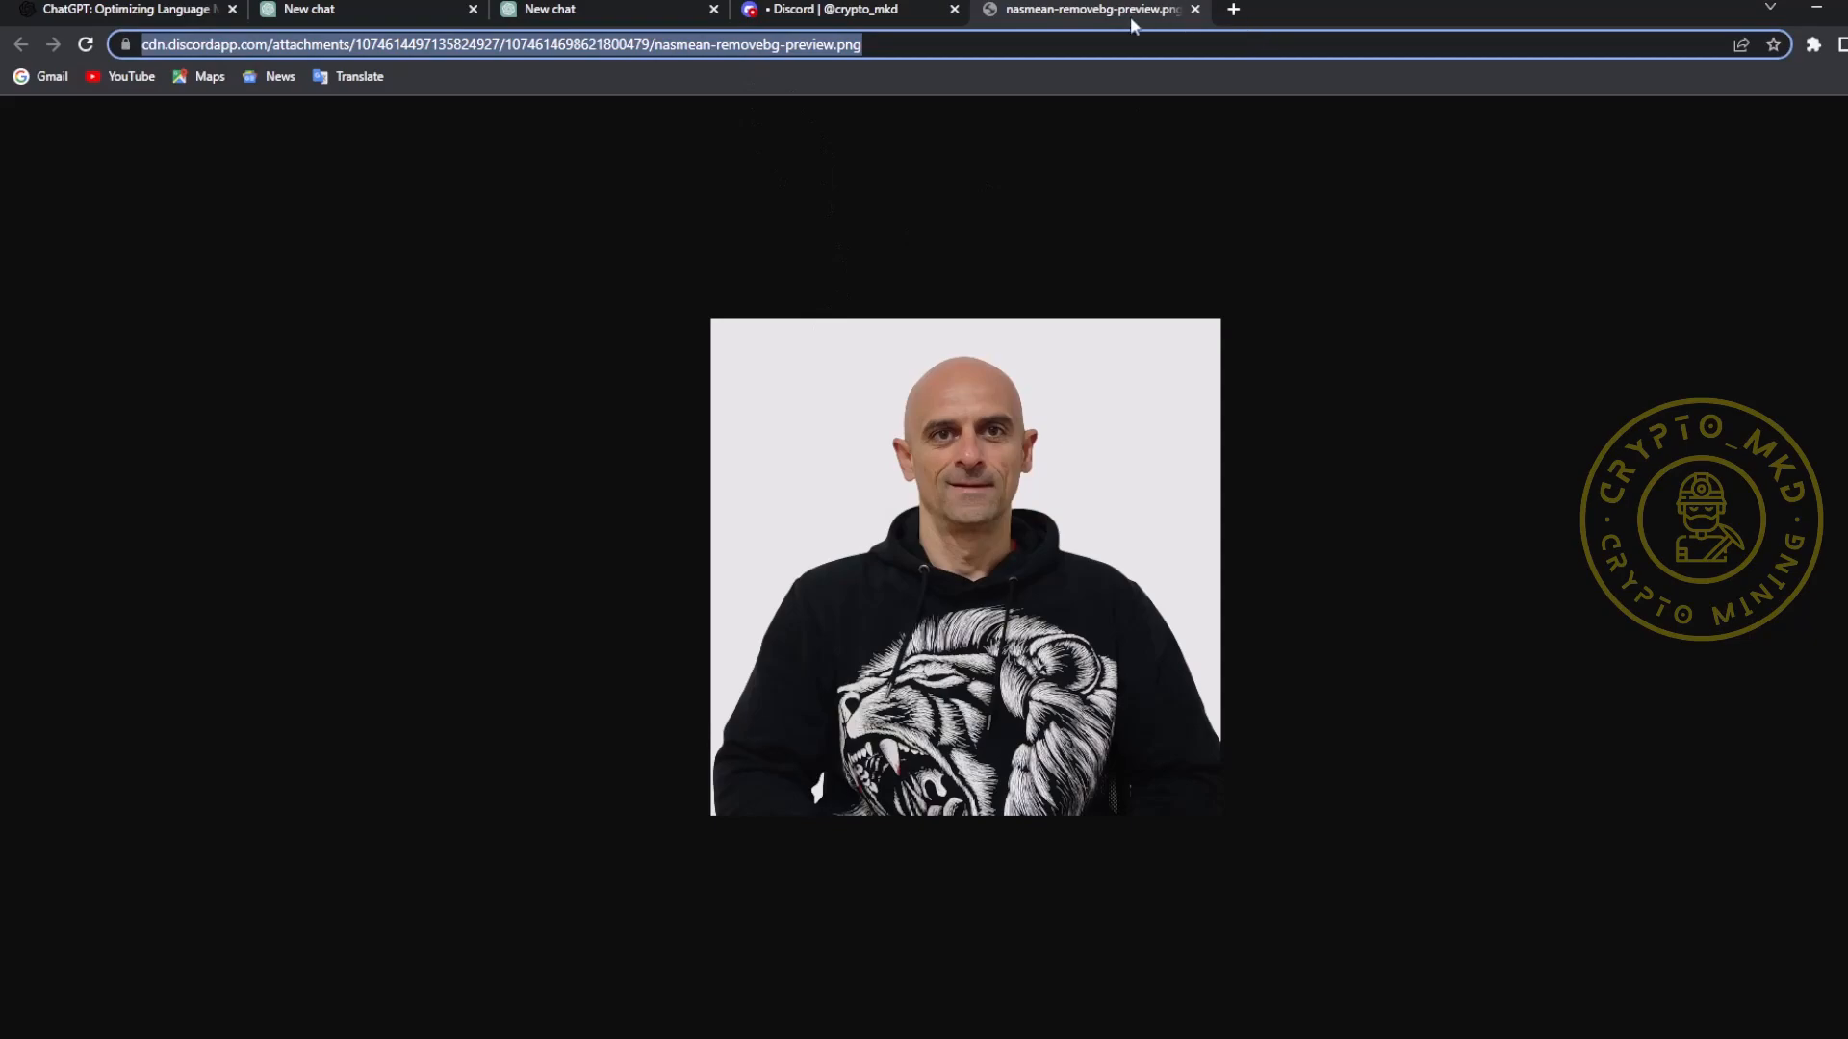
{"action": "left_click", "coordinate": [856, 6]}
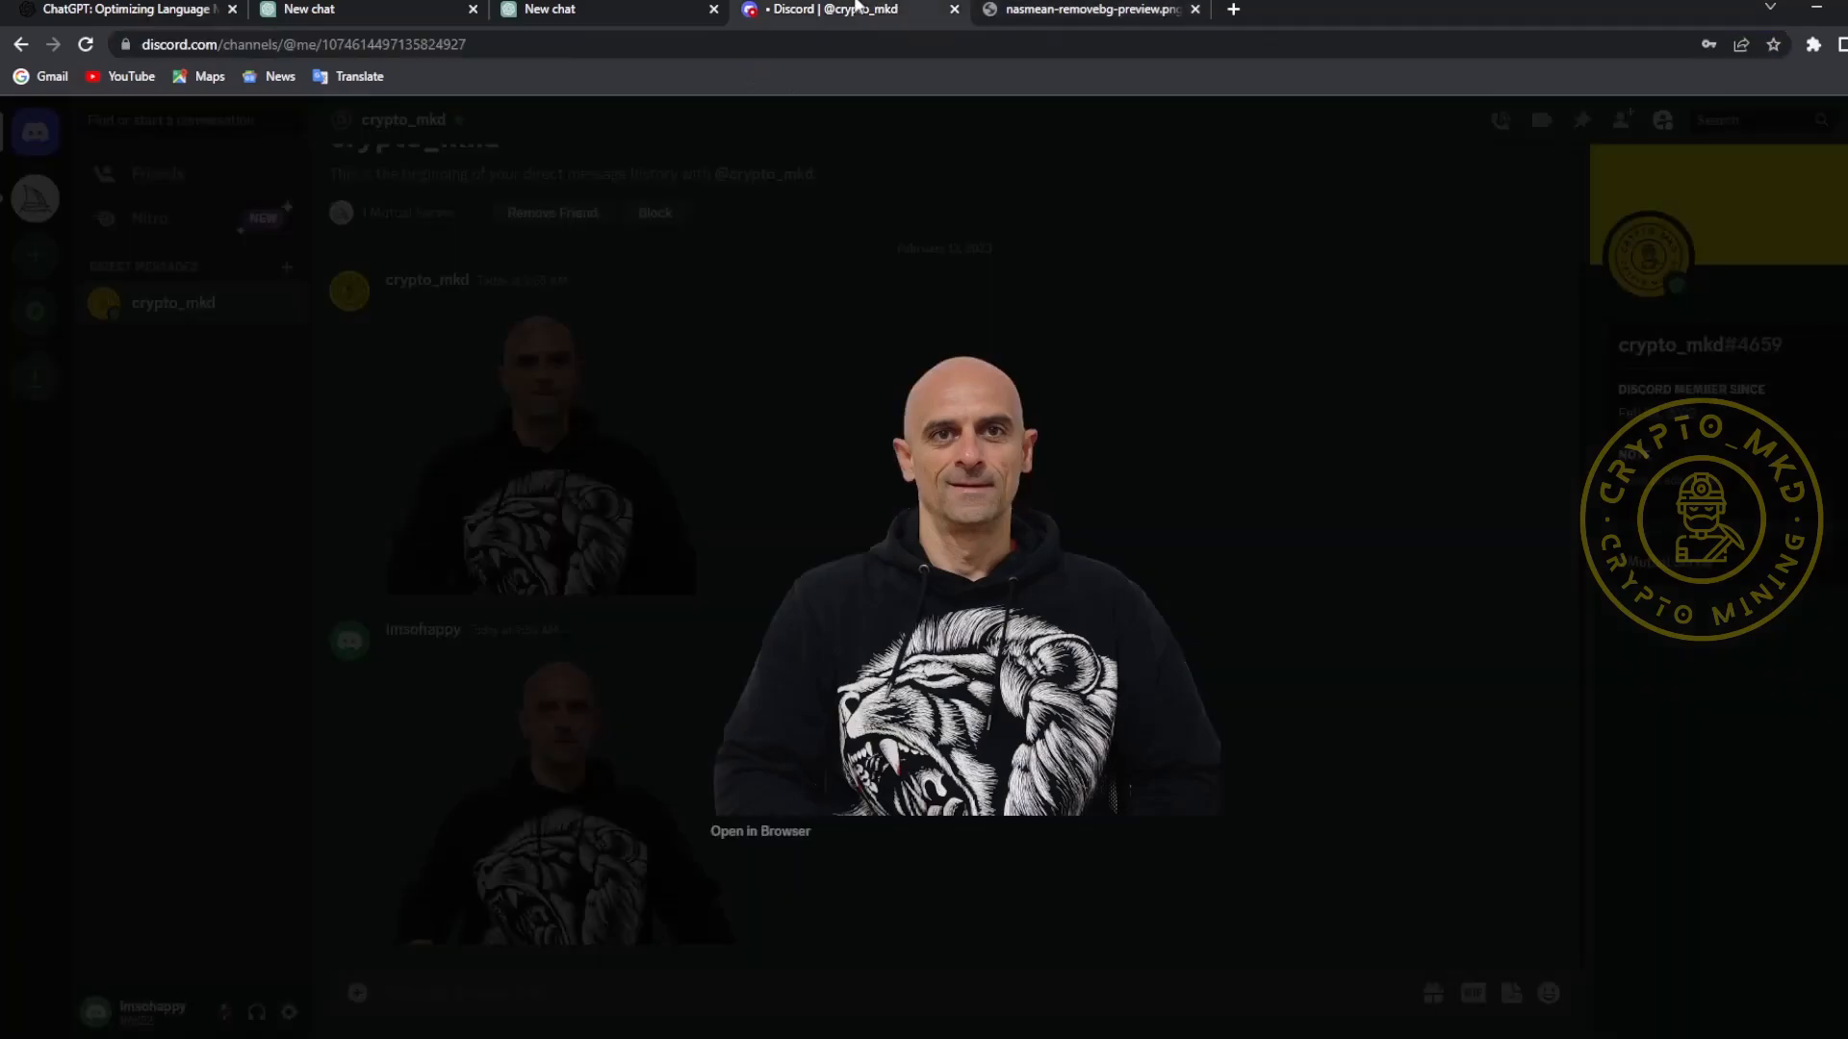
{"action": "left_click", "coordinate": [630, 767]}
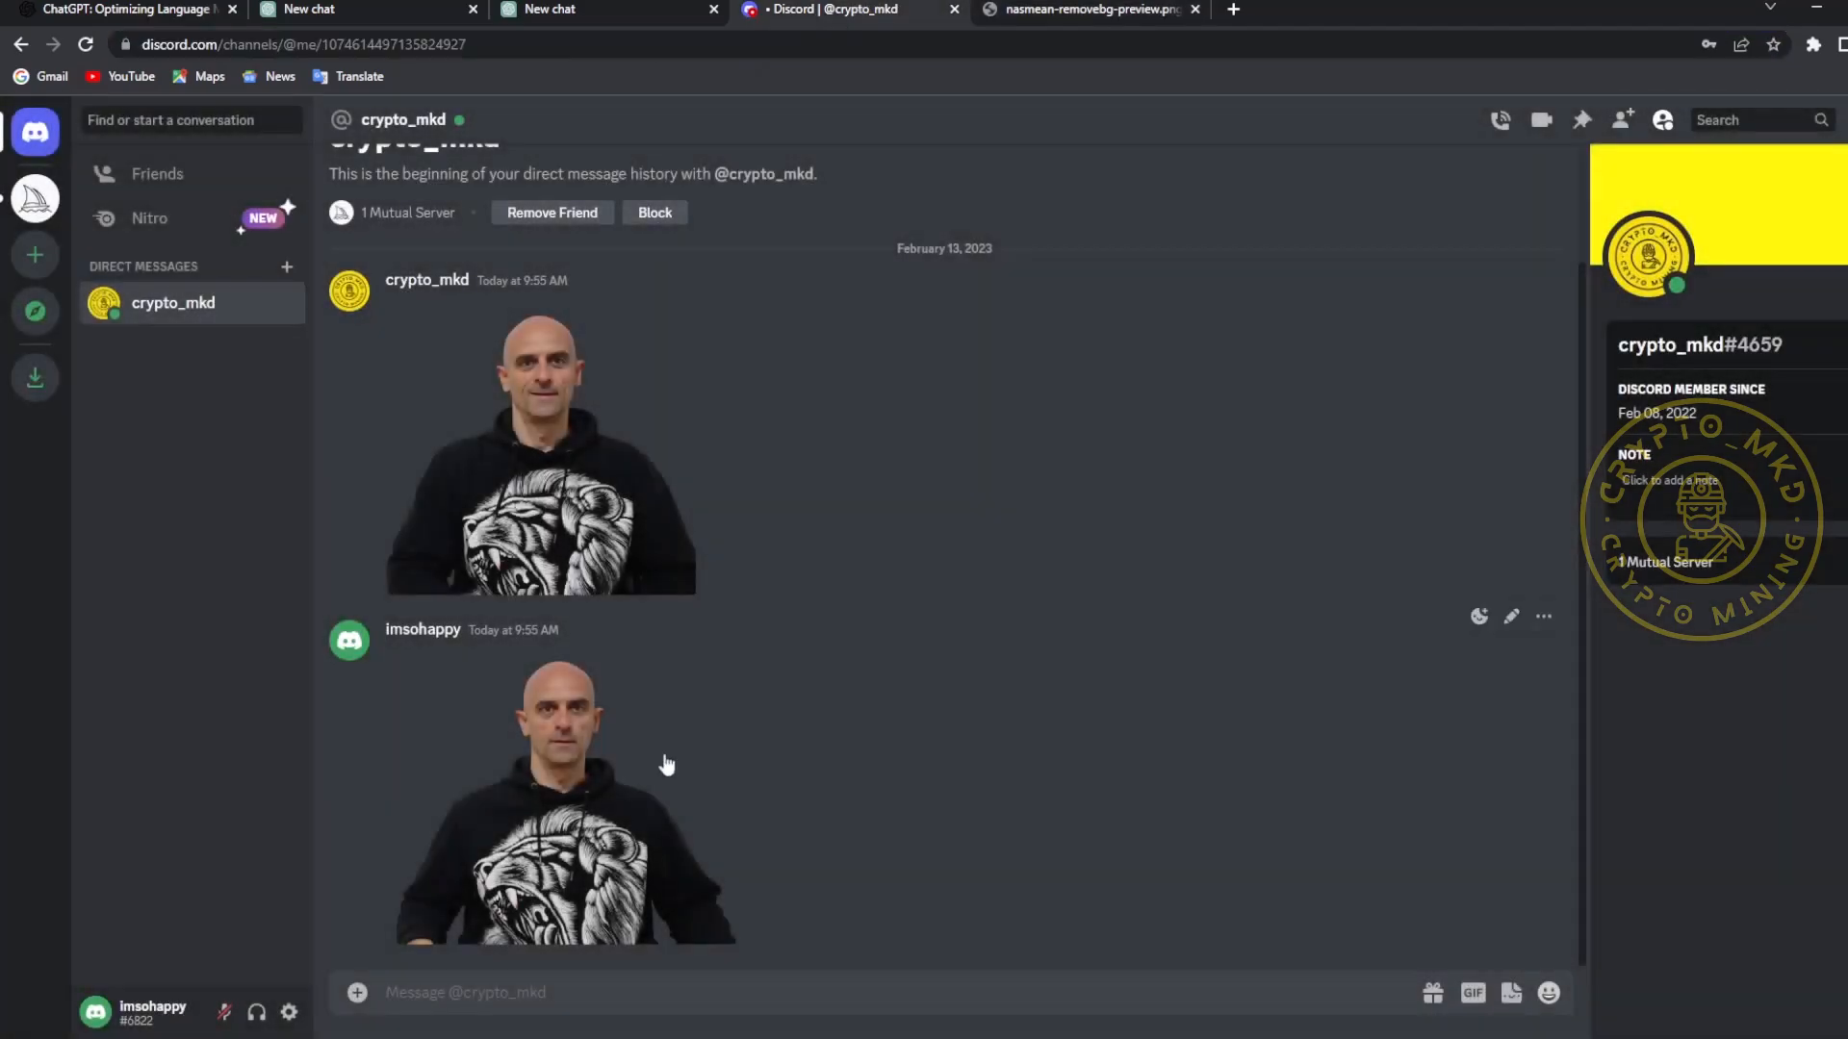
- Submit an /imagine prompt in Midjourney's newbies-115 channel with "male avatar,", the copied portrait image link and "--v 4"
{"action": "left_click", "coordinate": [33, 202]}
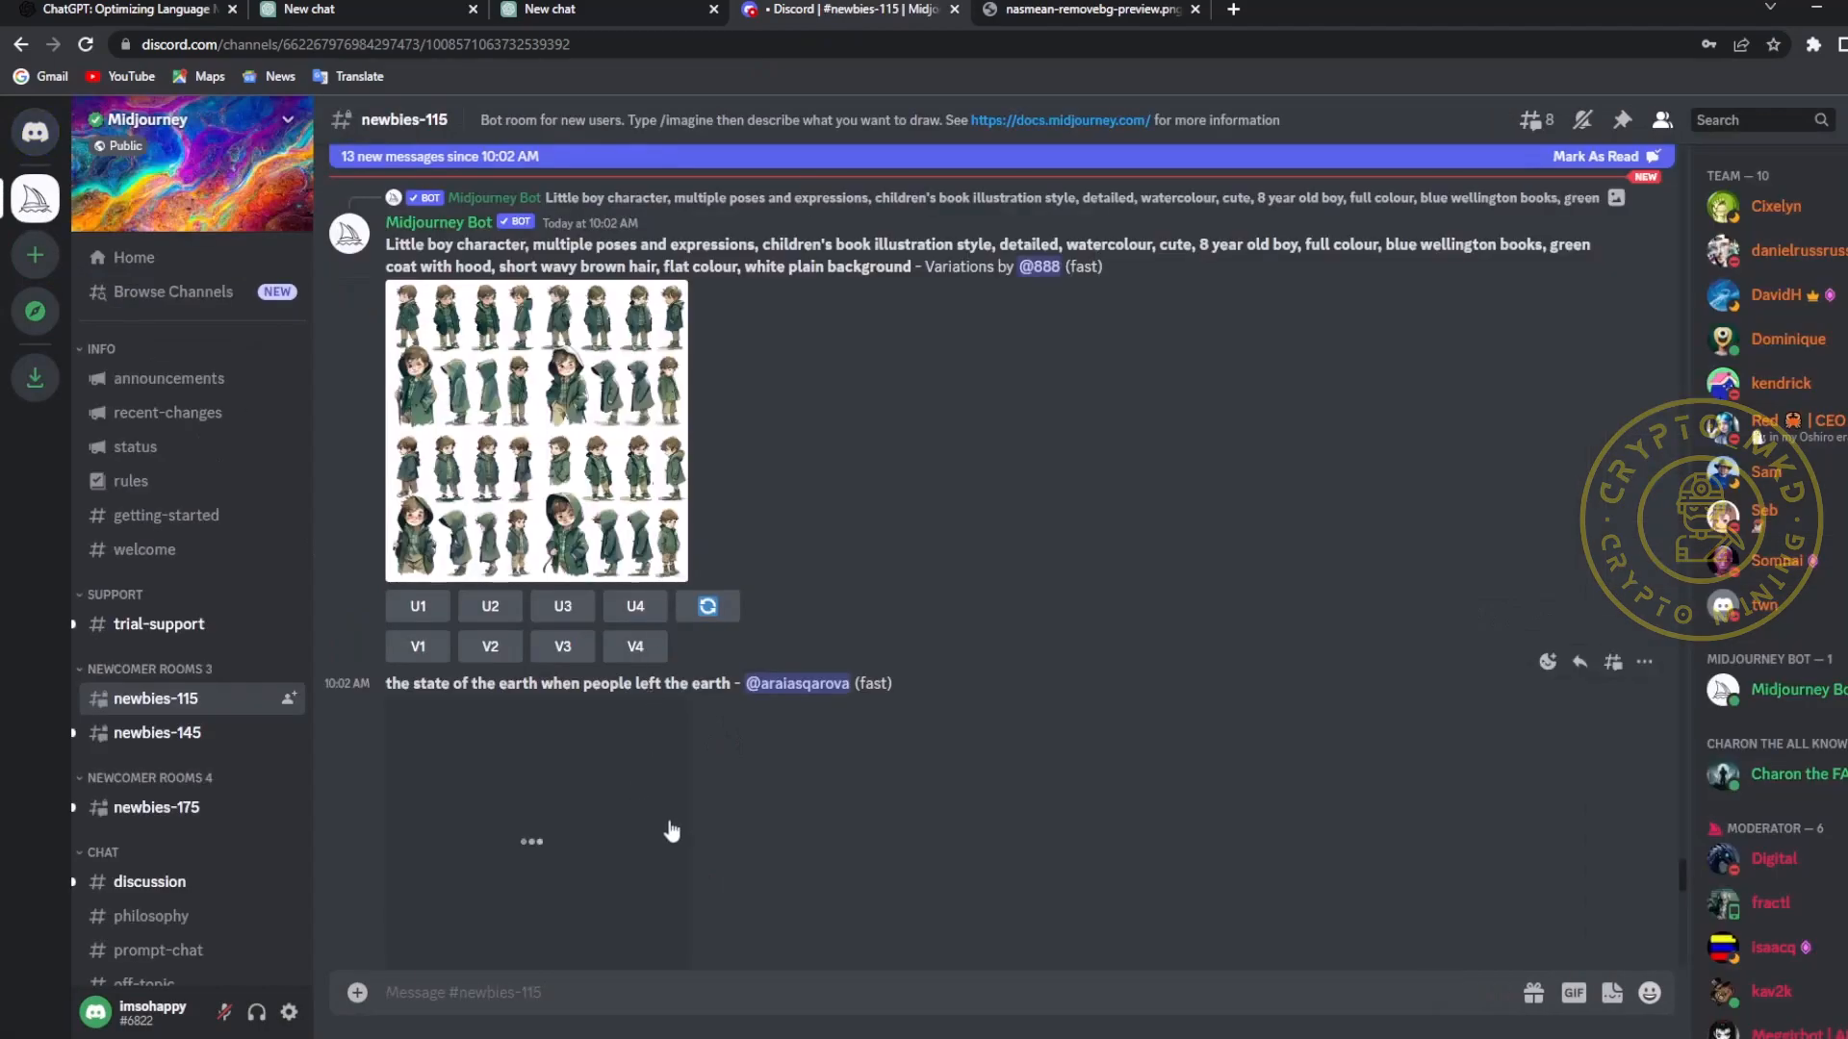
{"action": "scroll", "coordinate": [842, 862], "scroll_direction": "down", "scroll_amount": 7}
{"action": "left_click_drag", "start_coordinate": [1682, 893], "coordinate": [1669, 972]}
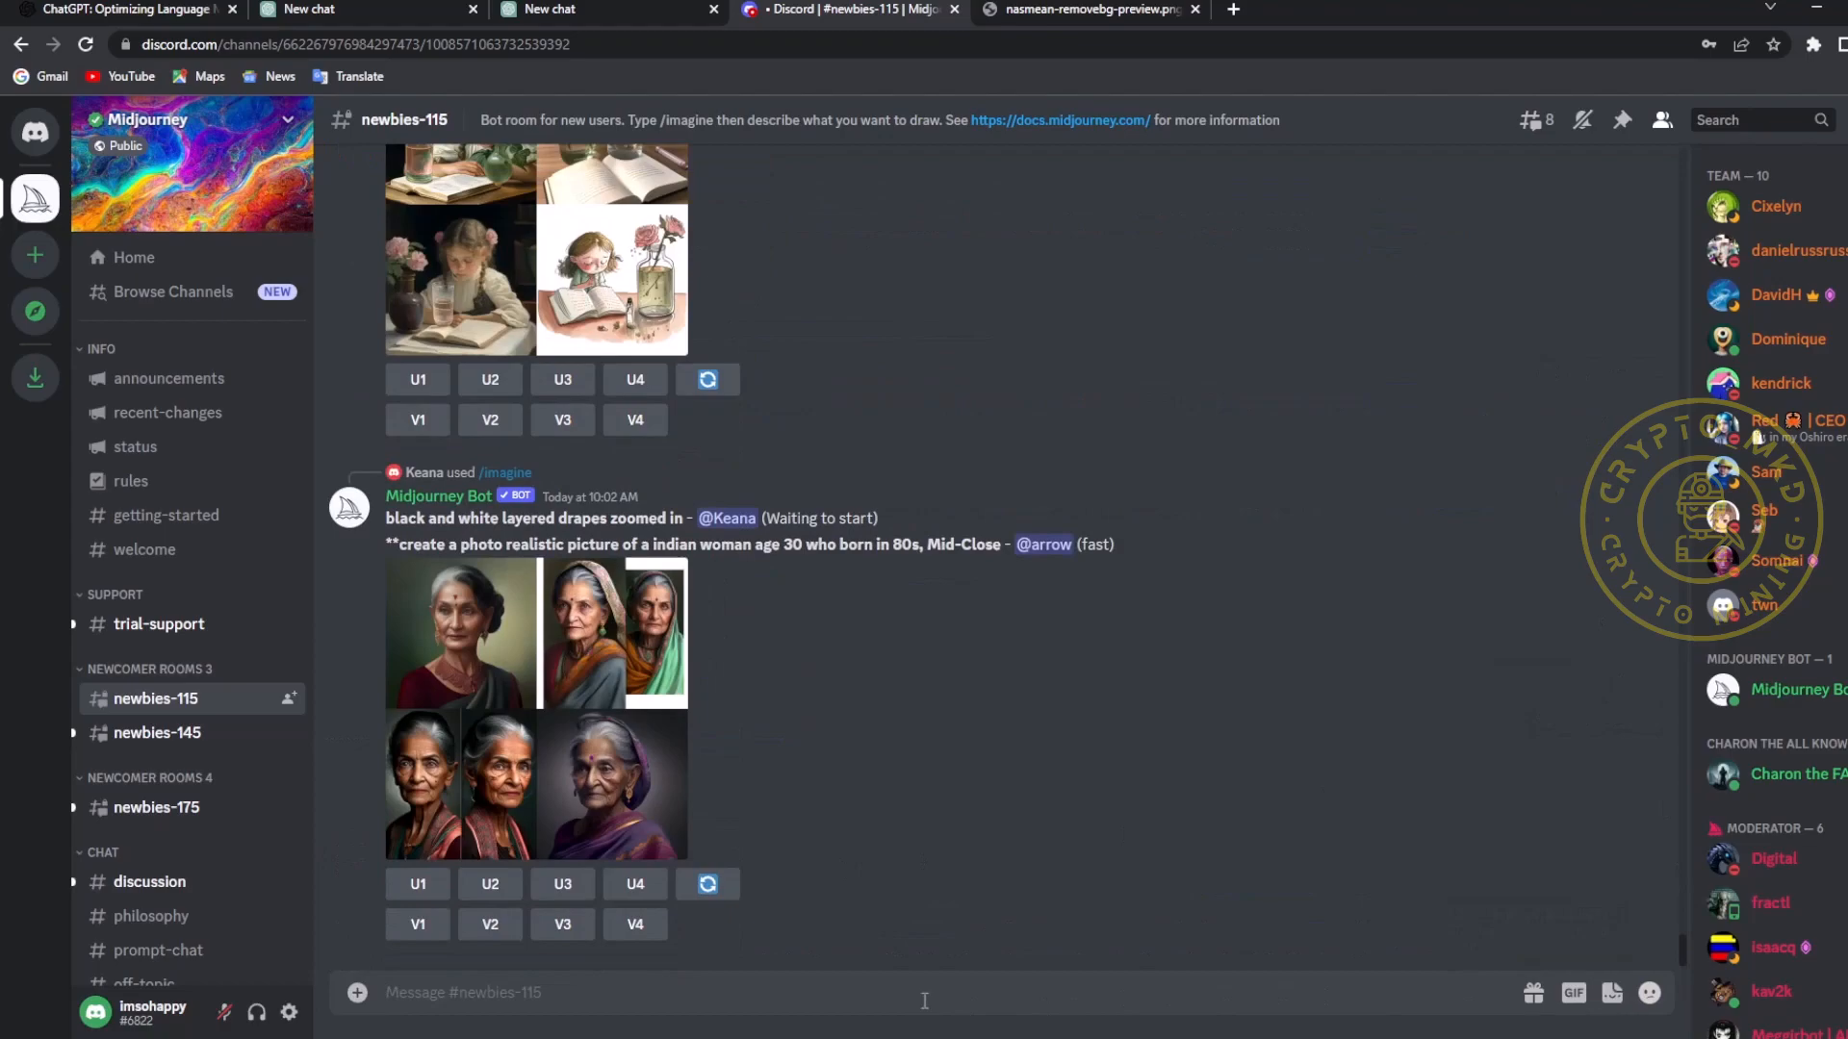
{"action": "type", "text": "/ima"}
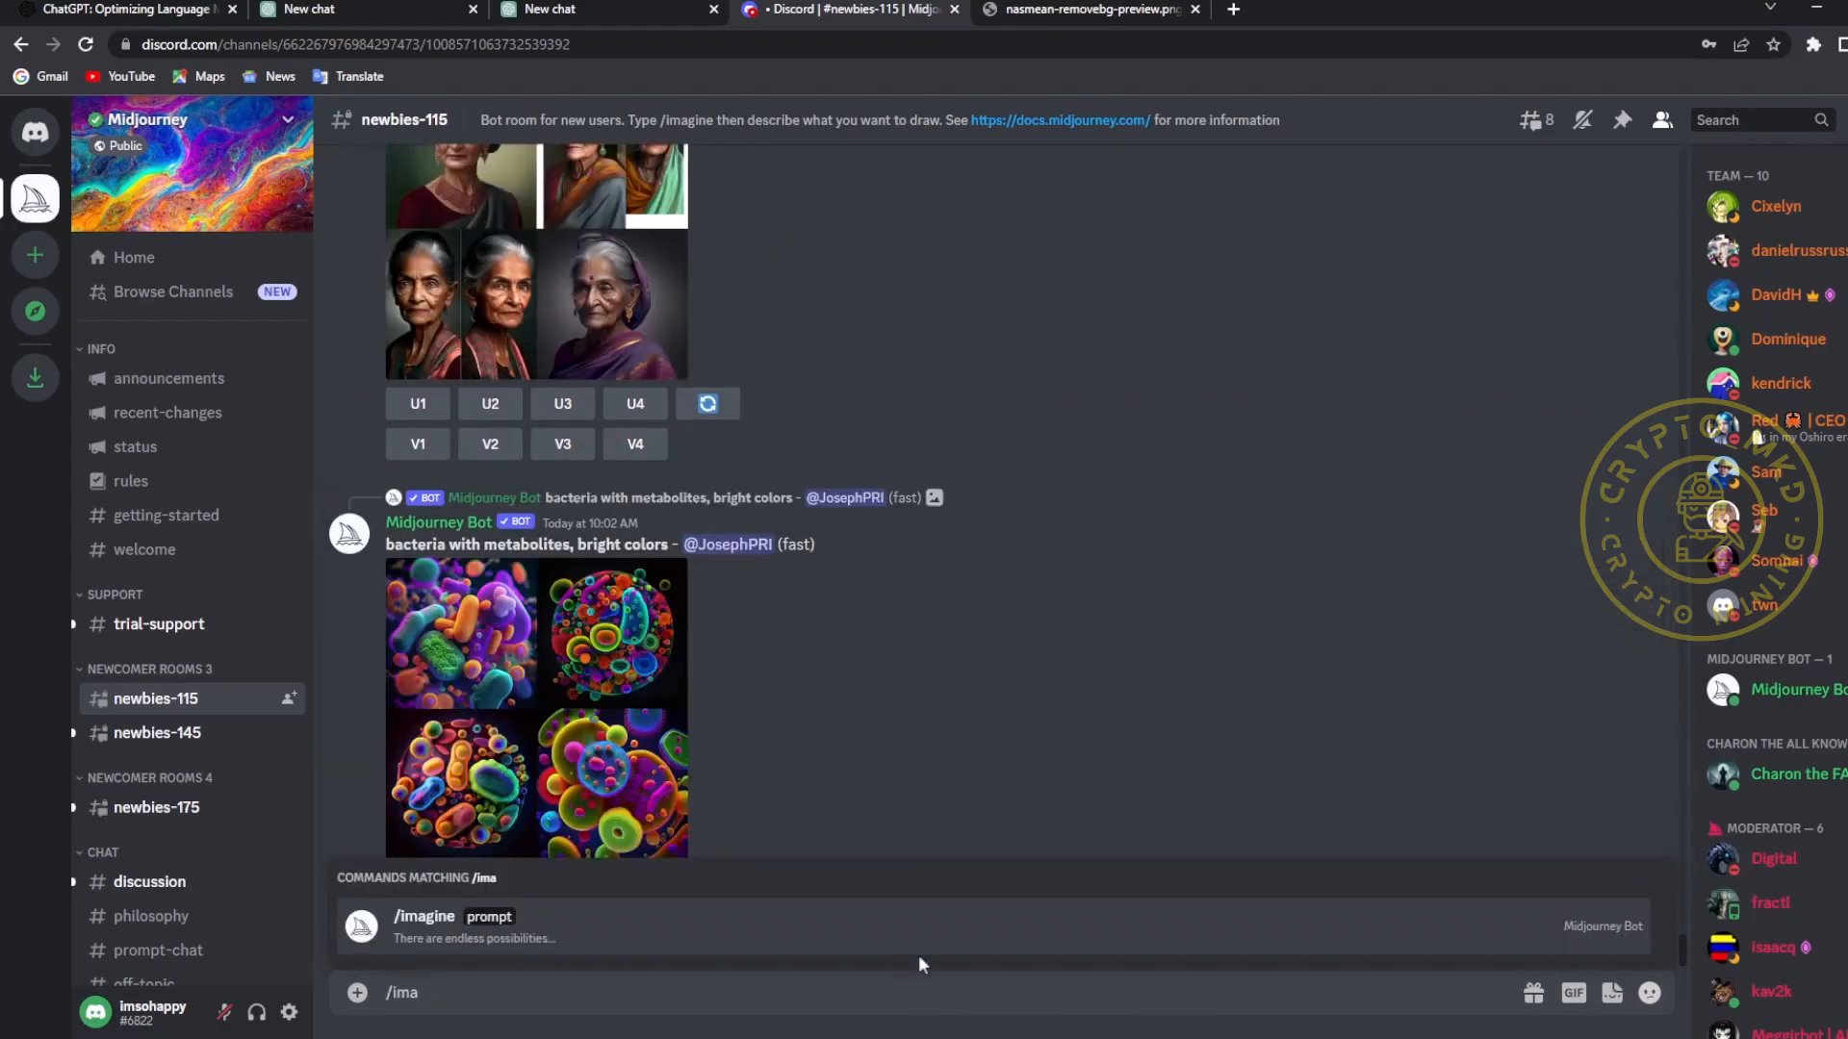
{"action": "left_click", "coordinate": [501, 922]}
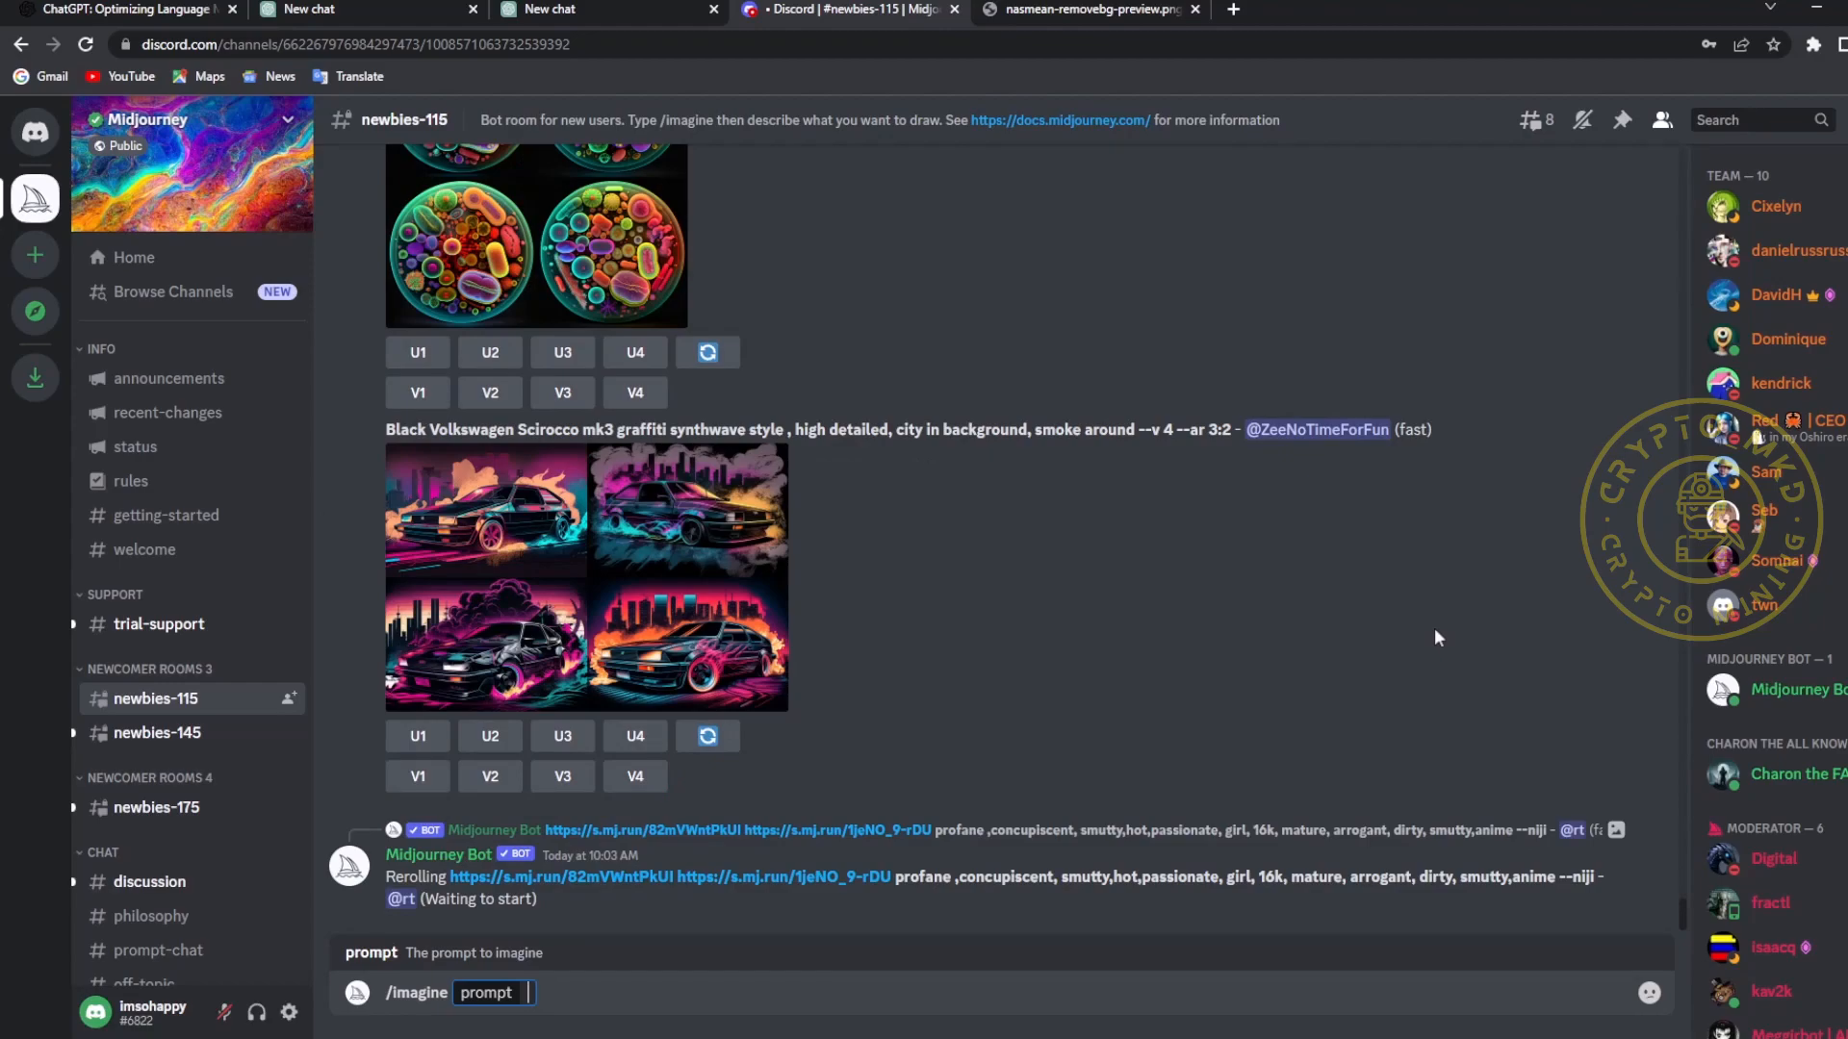
{"action": "key", "text": "ctrl+v"}
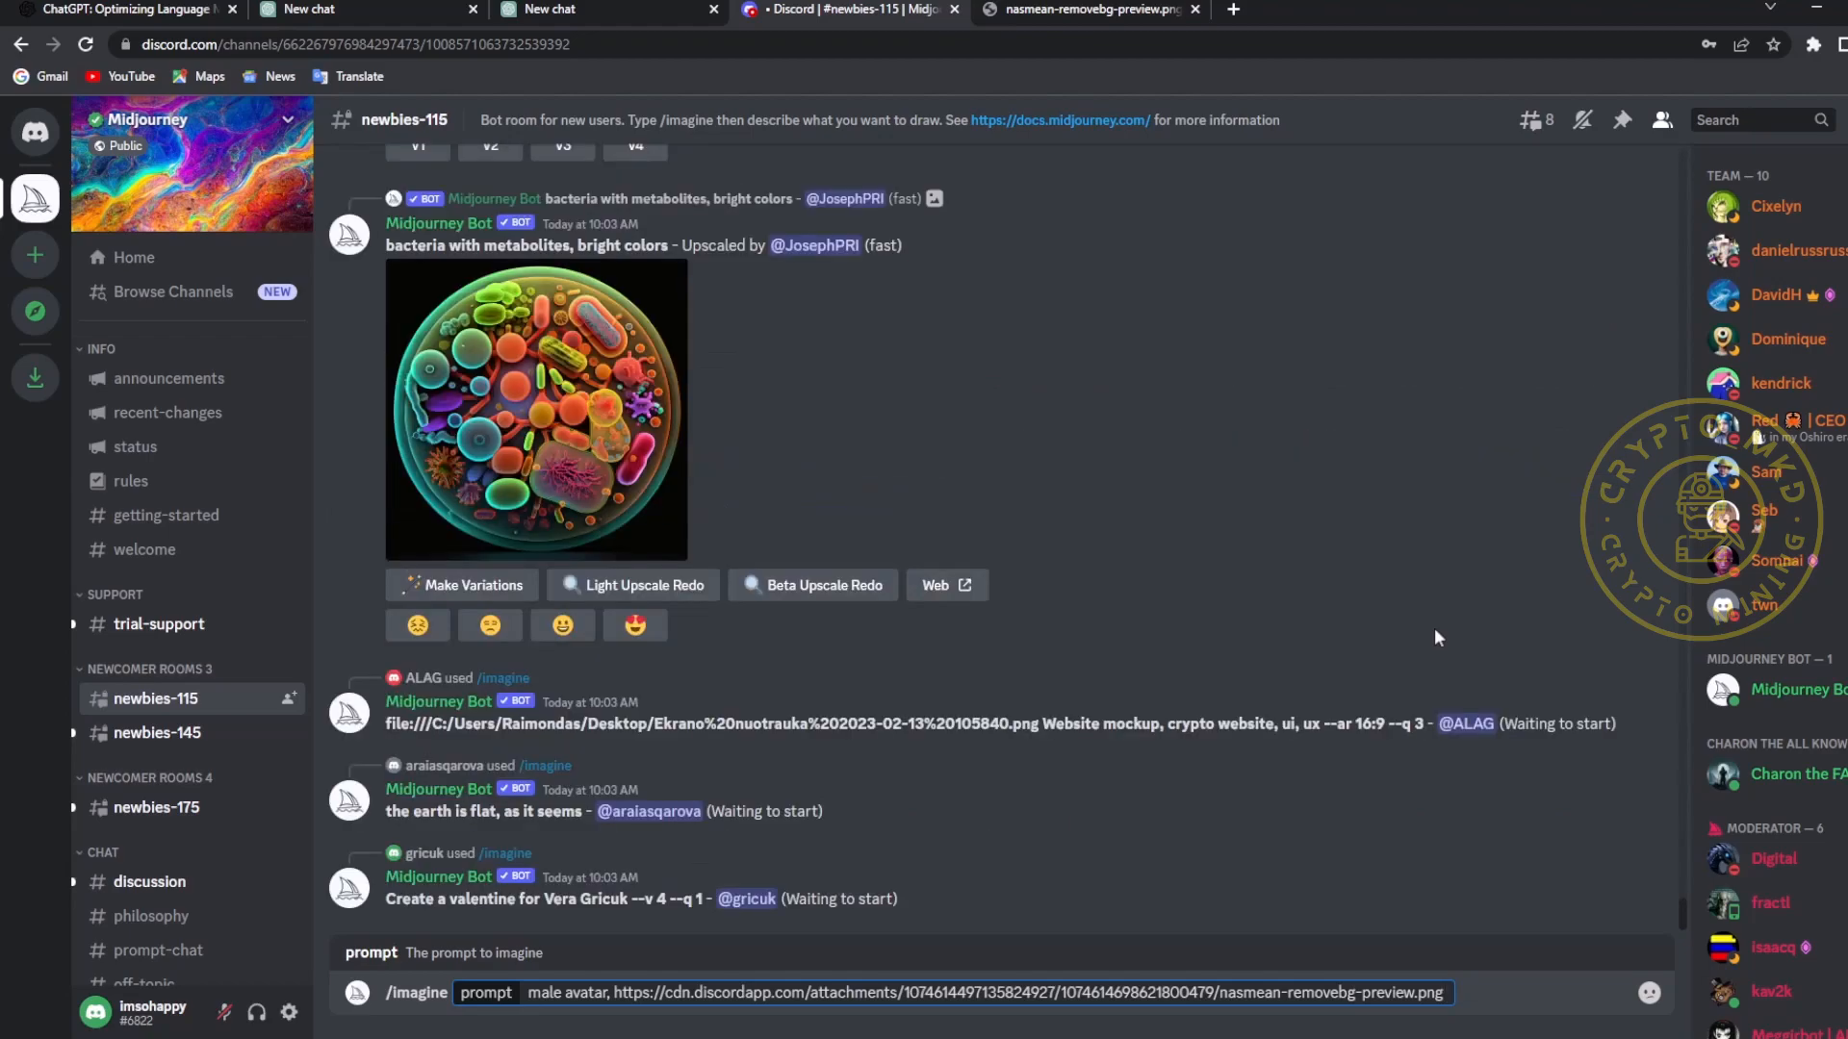
{"action": "type", "text": "--v 4"}
{"action": "key", "text": "Return"}
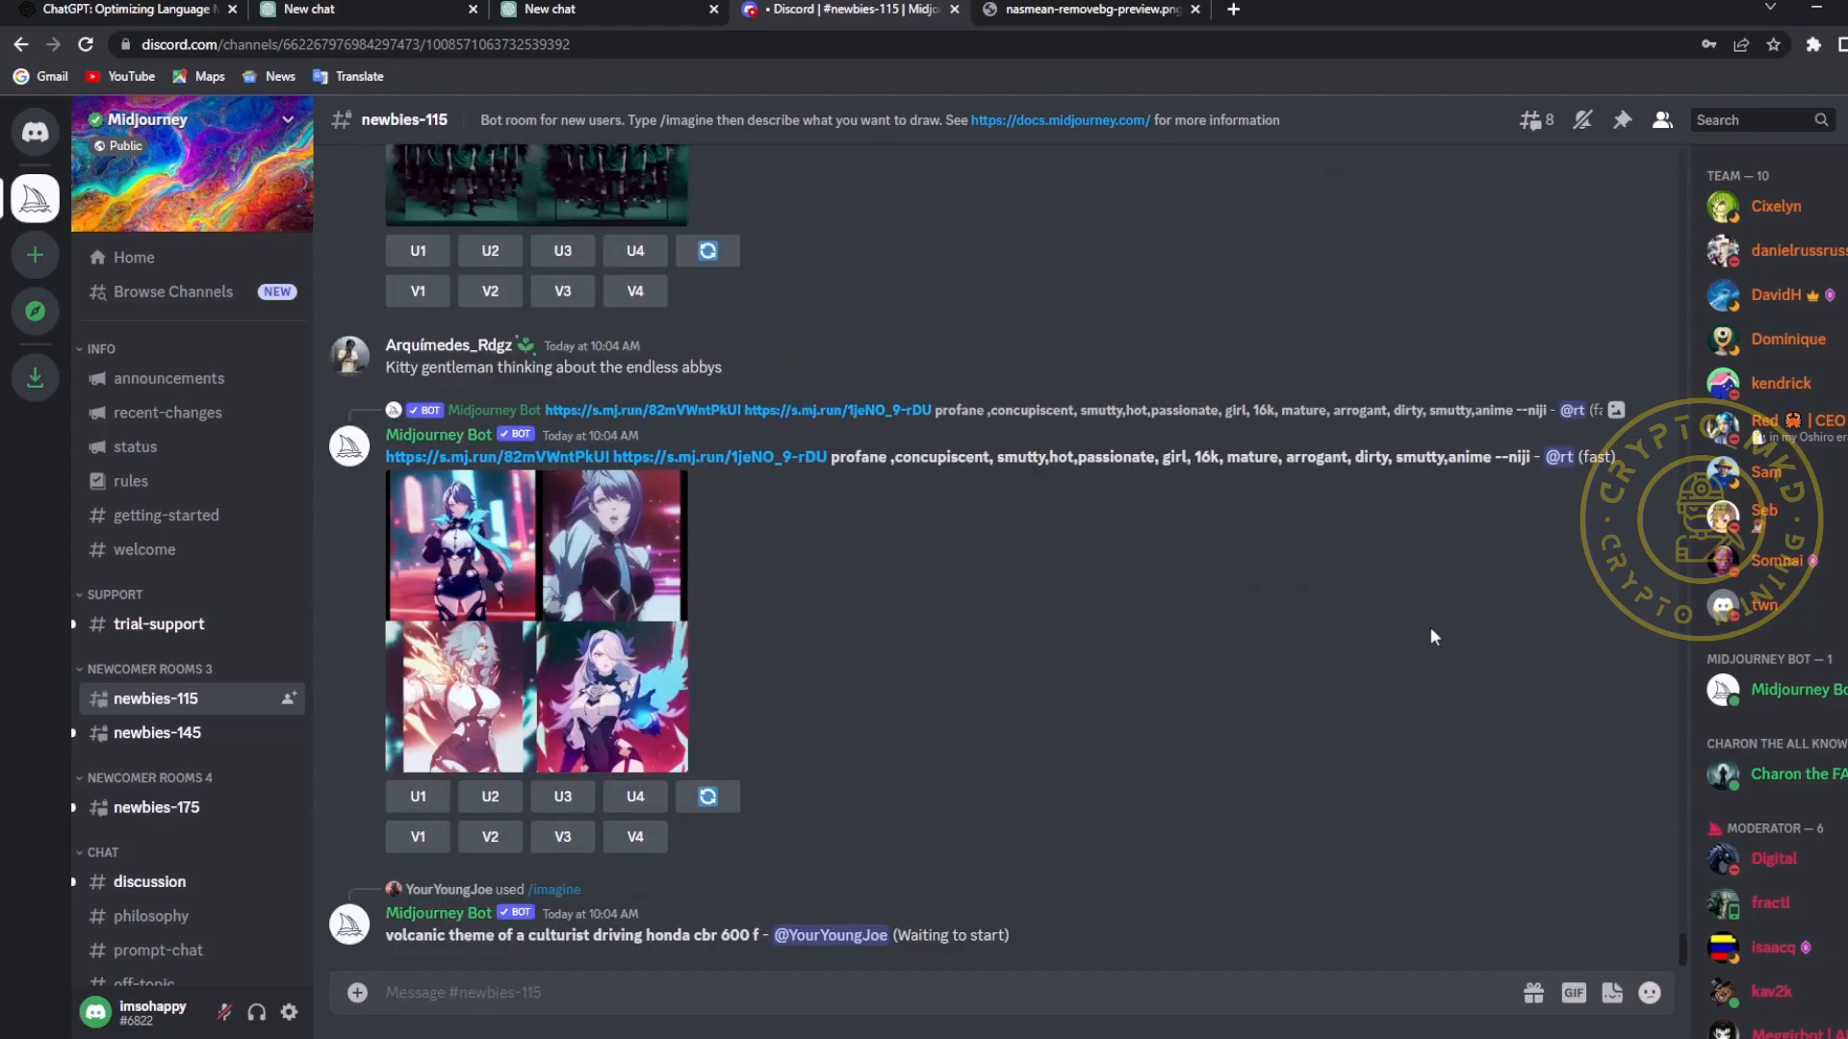
- Find the finished male avatar image grid in newbies-115 and copy its full prompt text, including the portrait link and "--v 4"
{"action": "scroll", "coordinate": [1205, 664], "scroll_direction": "up", "scroll_amount": 15}
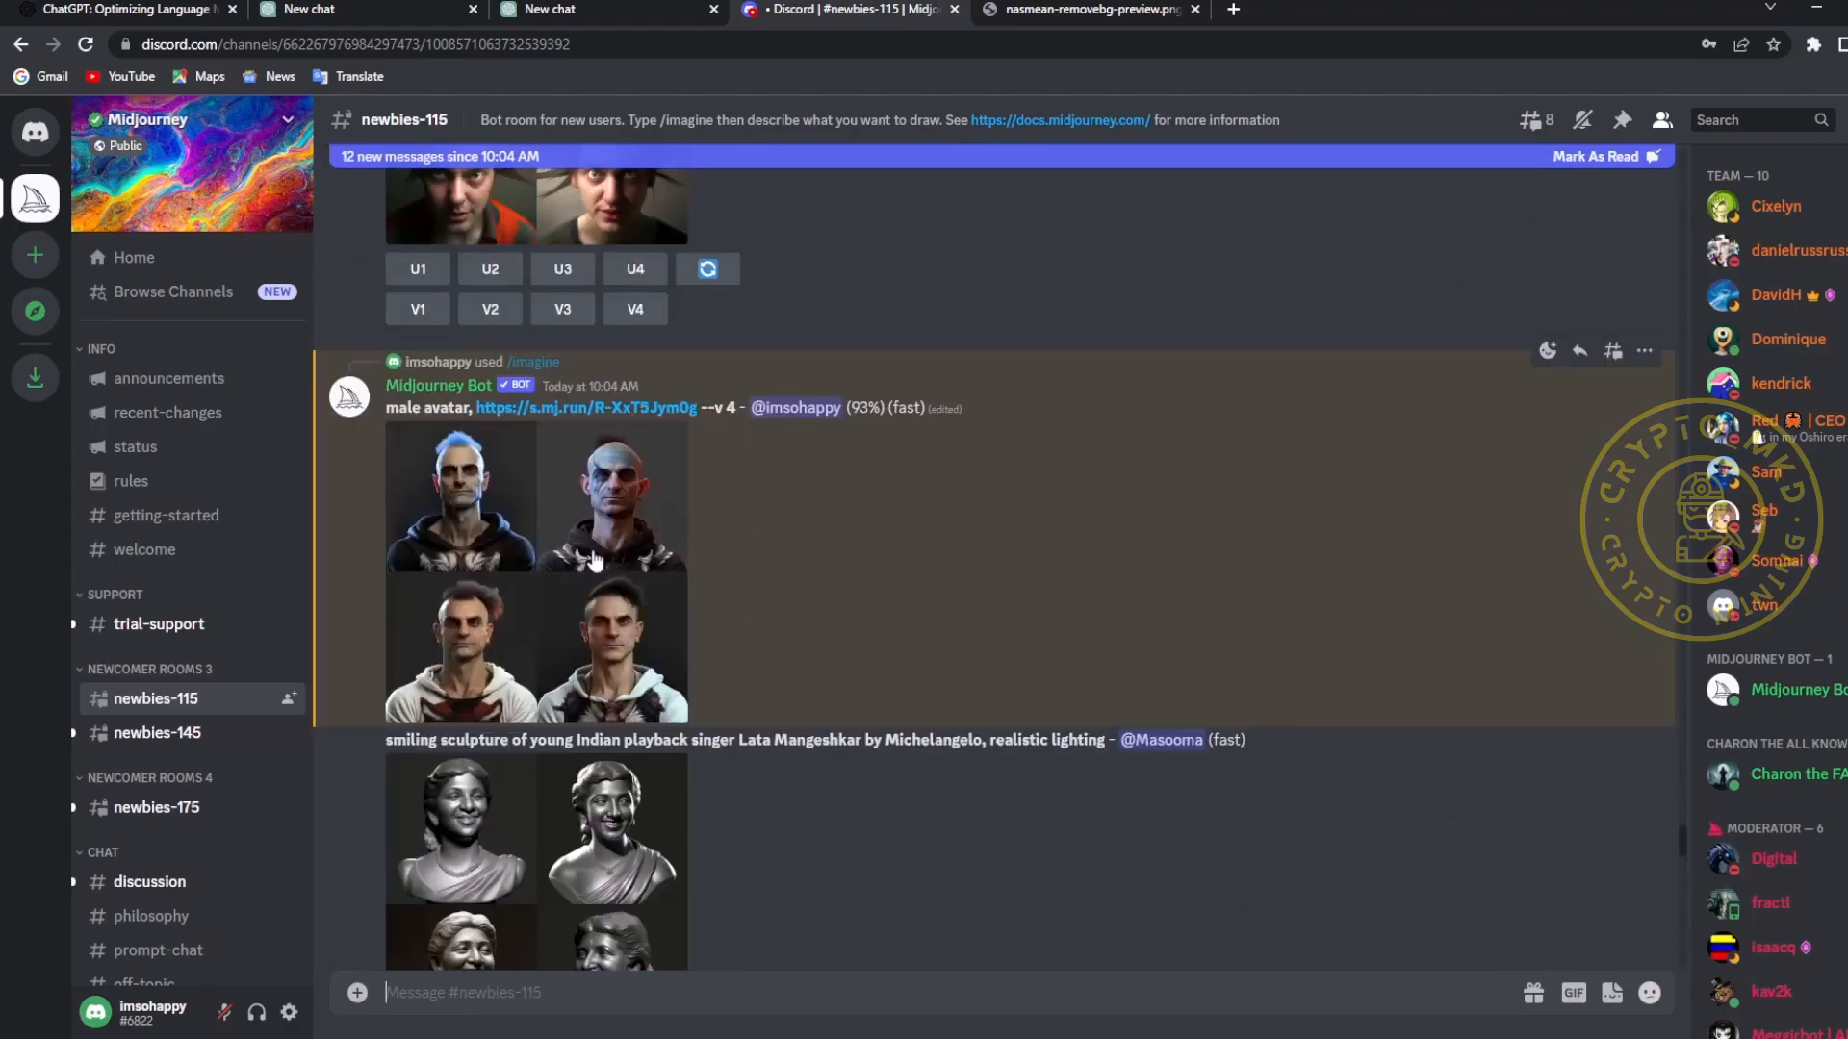
{"action": "scroll", "coordinate": [831, 650], "scroll_direction": "up", "scroll_amount": 5}
{"action": "scroll", "coordinate": [831, 649], "scroll_direction": "up", "scroll_amount": 8}
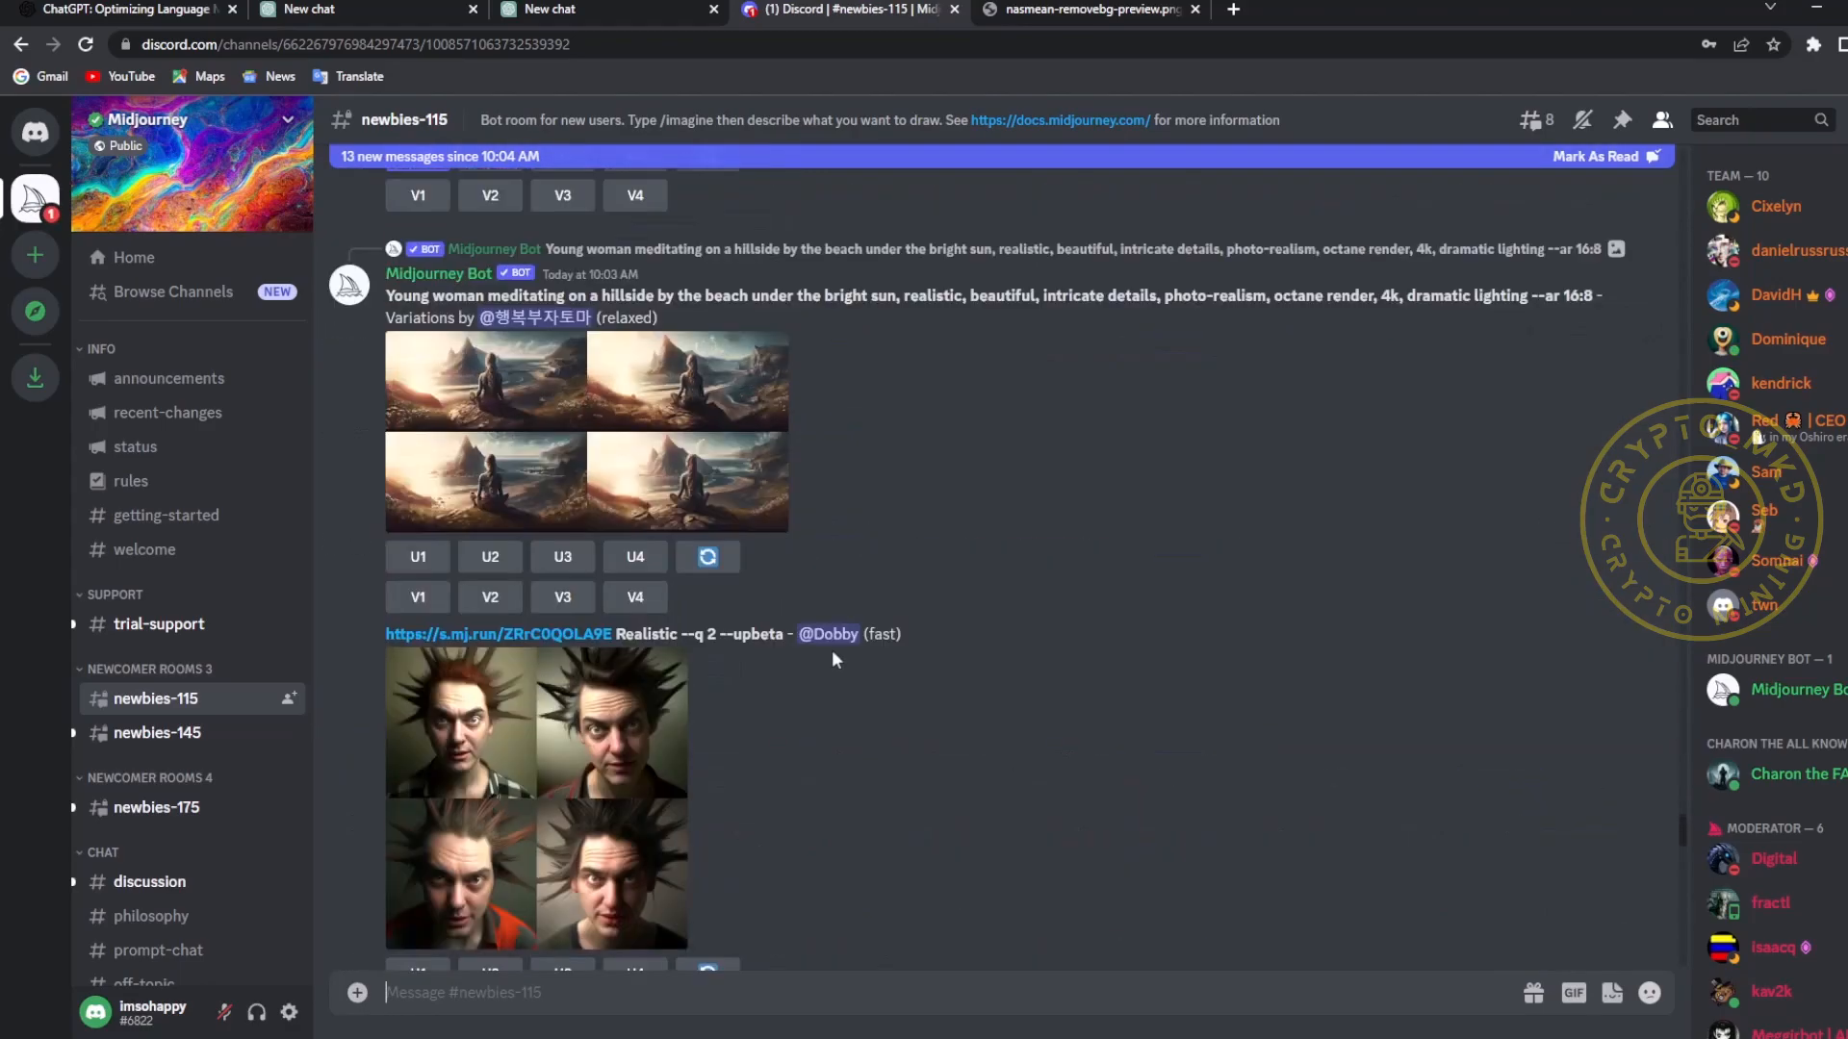
{"action": "scroll", "coordinate": [831, 650], "scroll_direction": "down", "scroll_amount": 14}
{"action": "scroll", "coordinate": [833, 660], "scroll_direction": "down", "scroll_amount": 10}
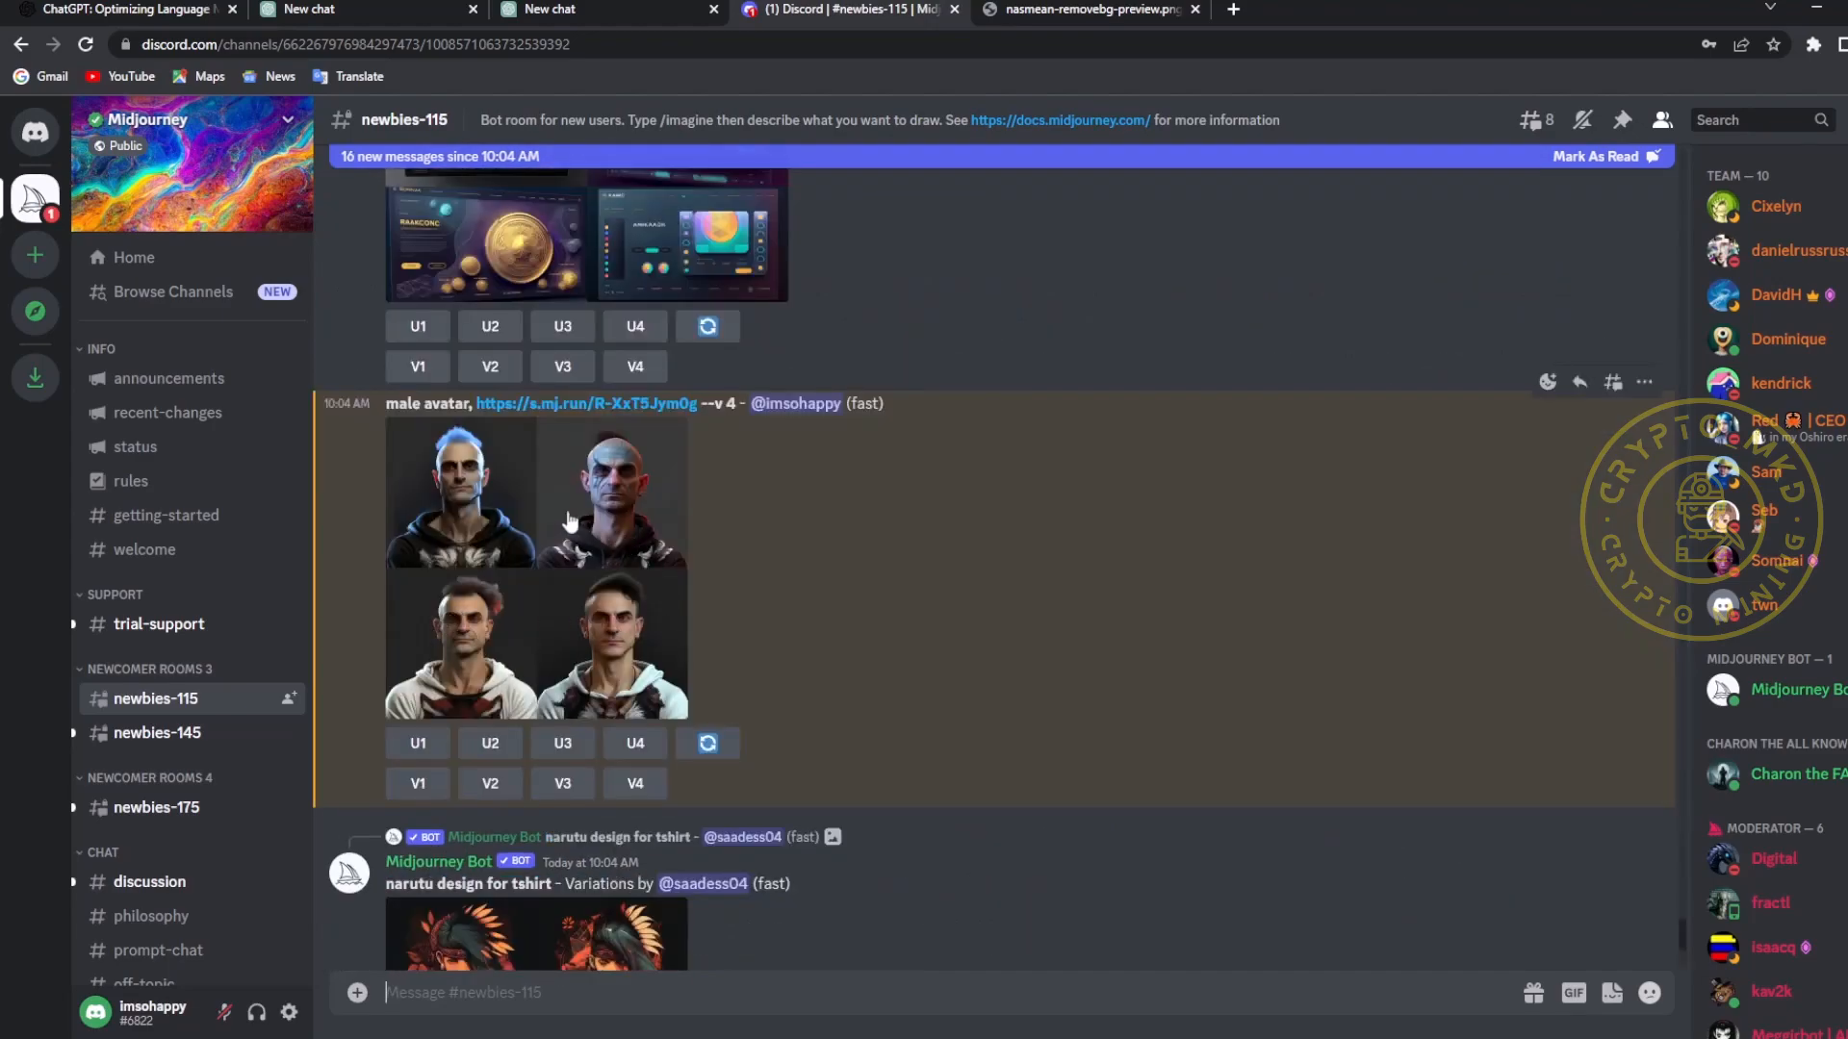
{"action": "left_click_drag", "start_coordinate": [388, 405], "coordinate": [733, 412]}
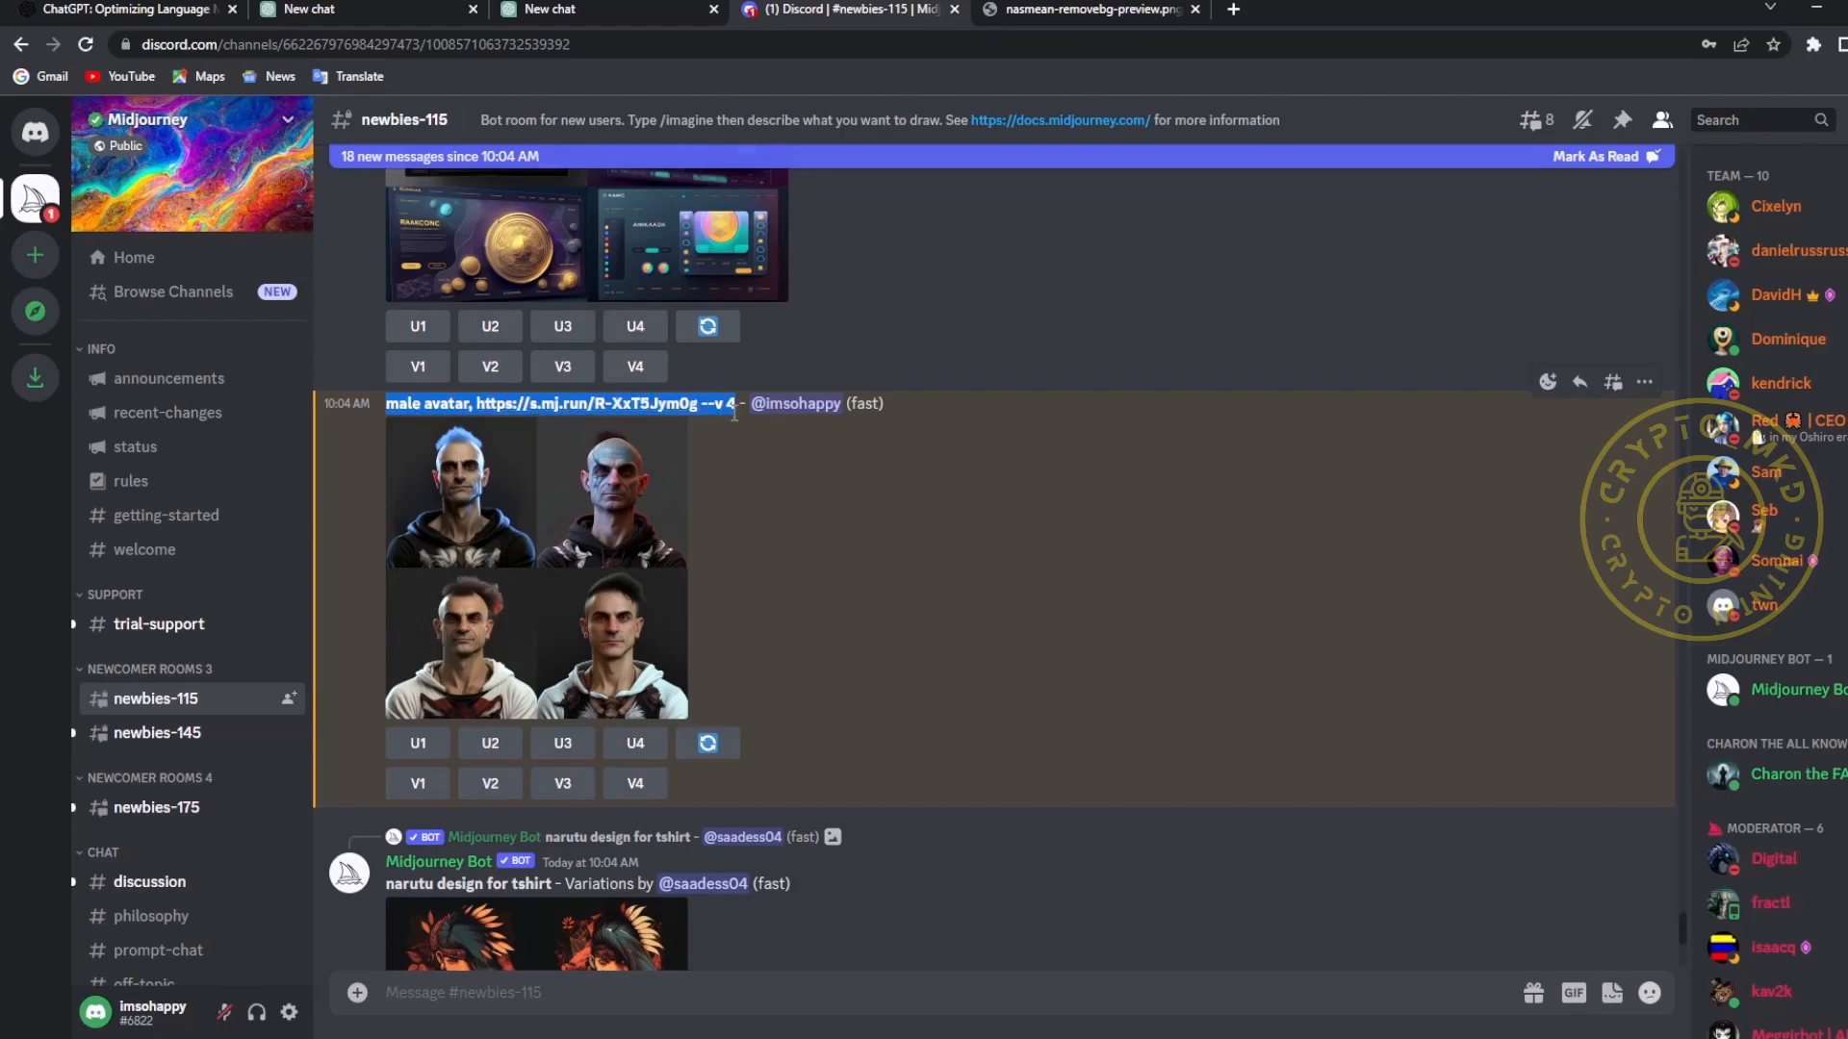
- Submit a new /imagine prompt reusing the copied text, with ", bald, muscular," inserted between the portrait link and "--v 4"
{"action": "left_click", "coordinate": [554, 991]}
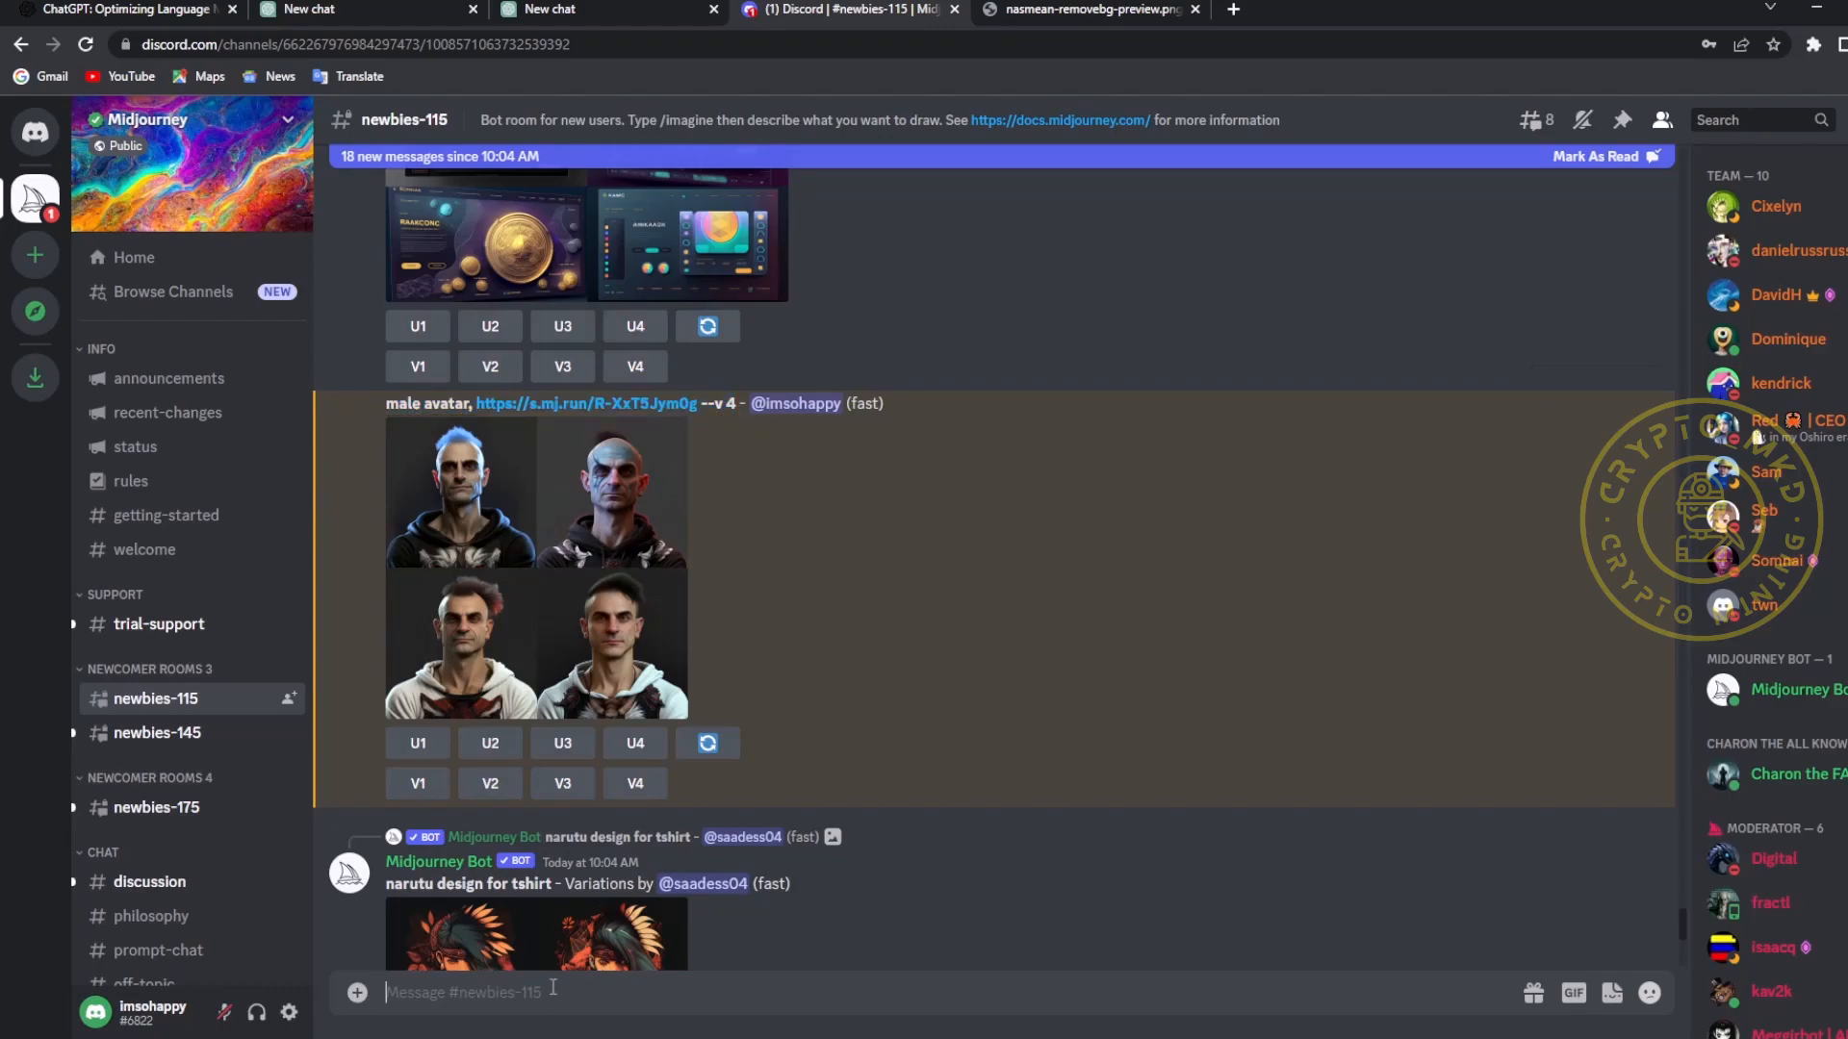
{"action": "type", "text": "/imagine"}
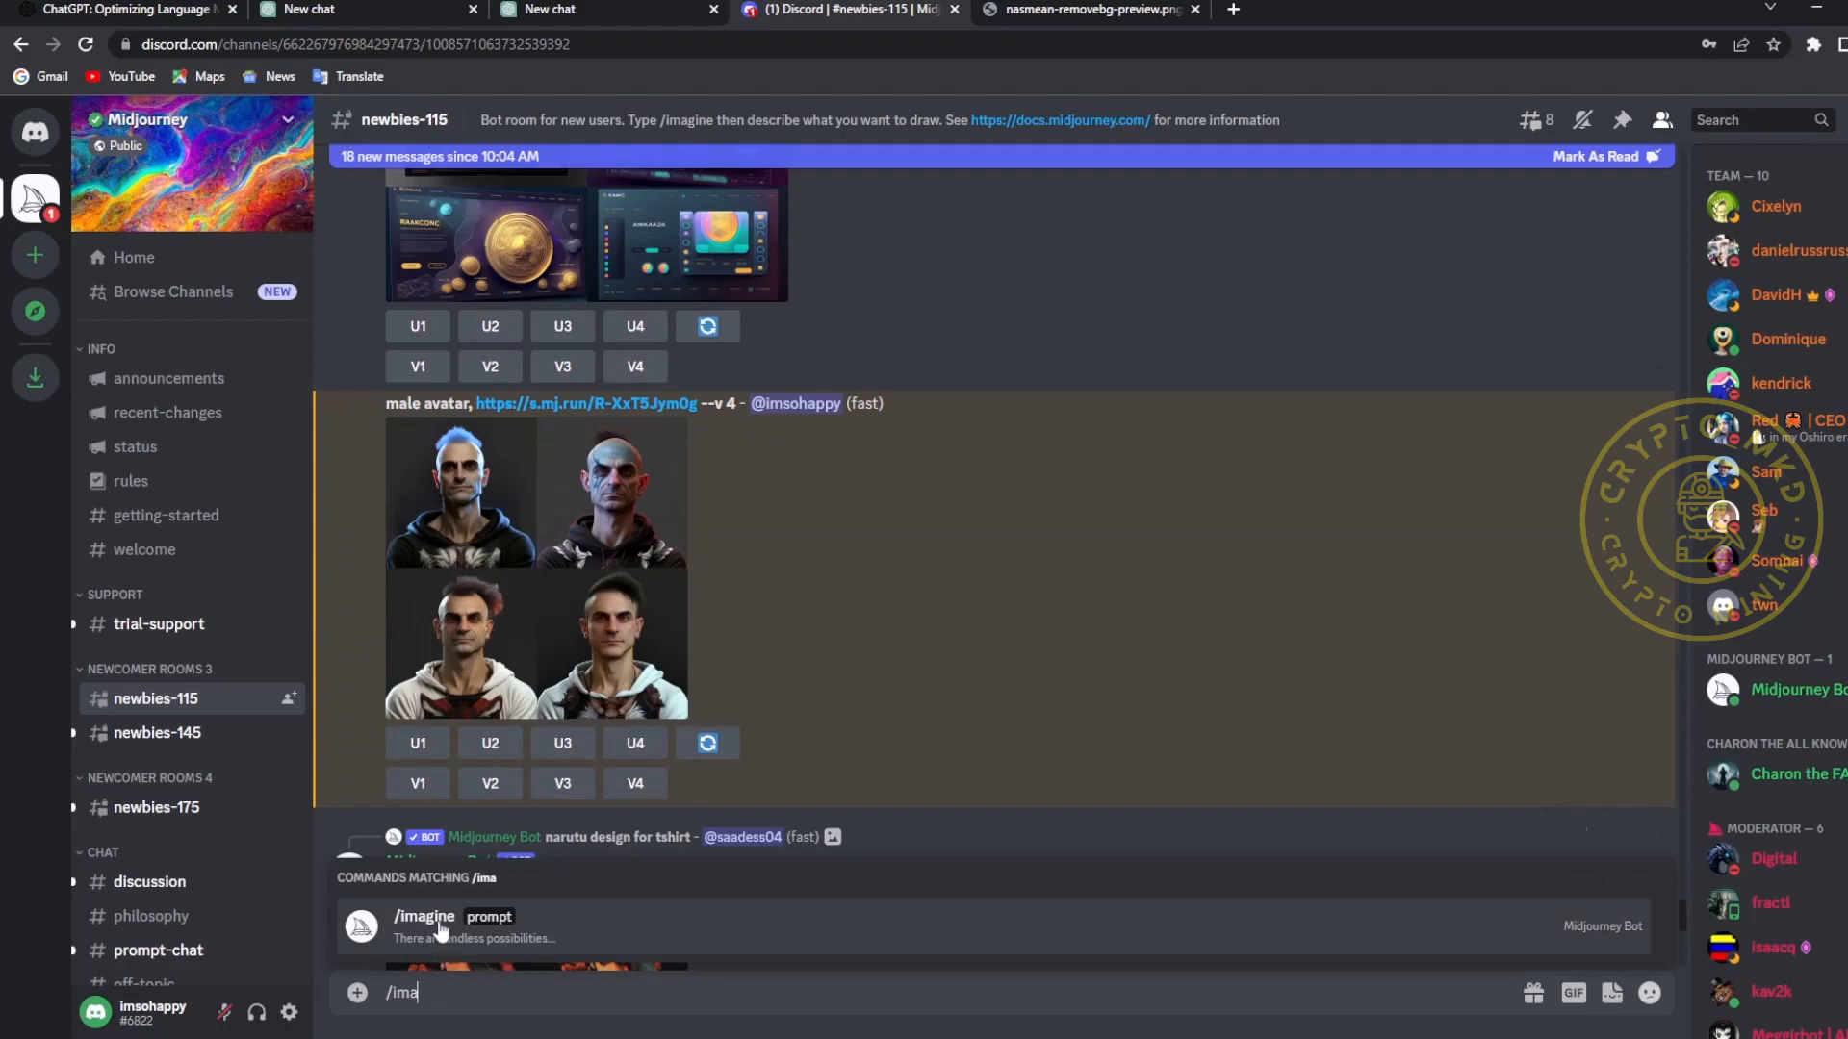
{"action": "key", "text": "Tab"}
{"action": "type", "text": "male avatar, https://s.mj.run/R-XxT5Jym0g --v 4"}
{"action": "left_click", "coordinate": [822, 992]}
{"action": "type", "text": ", bald, muscular,"}
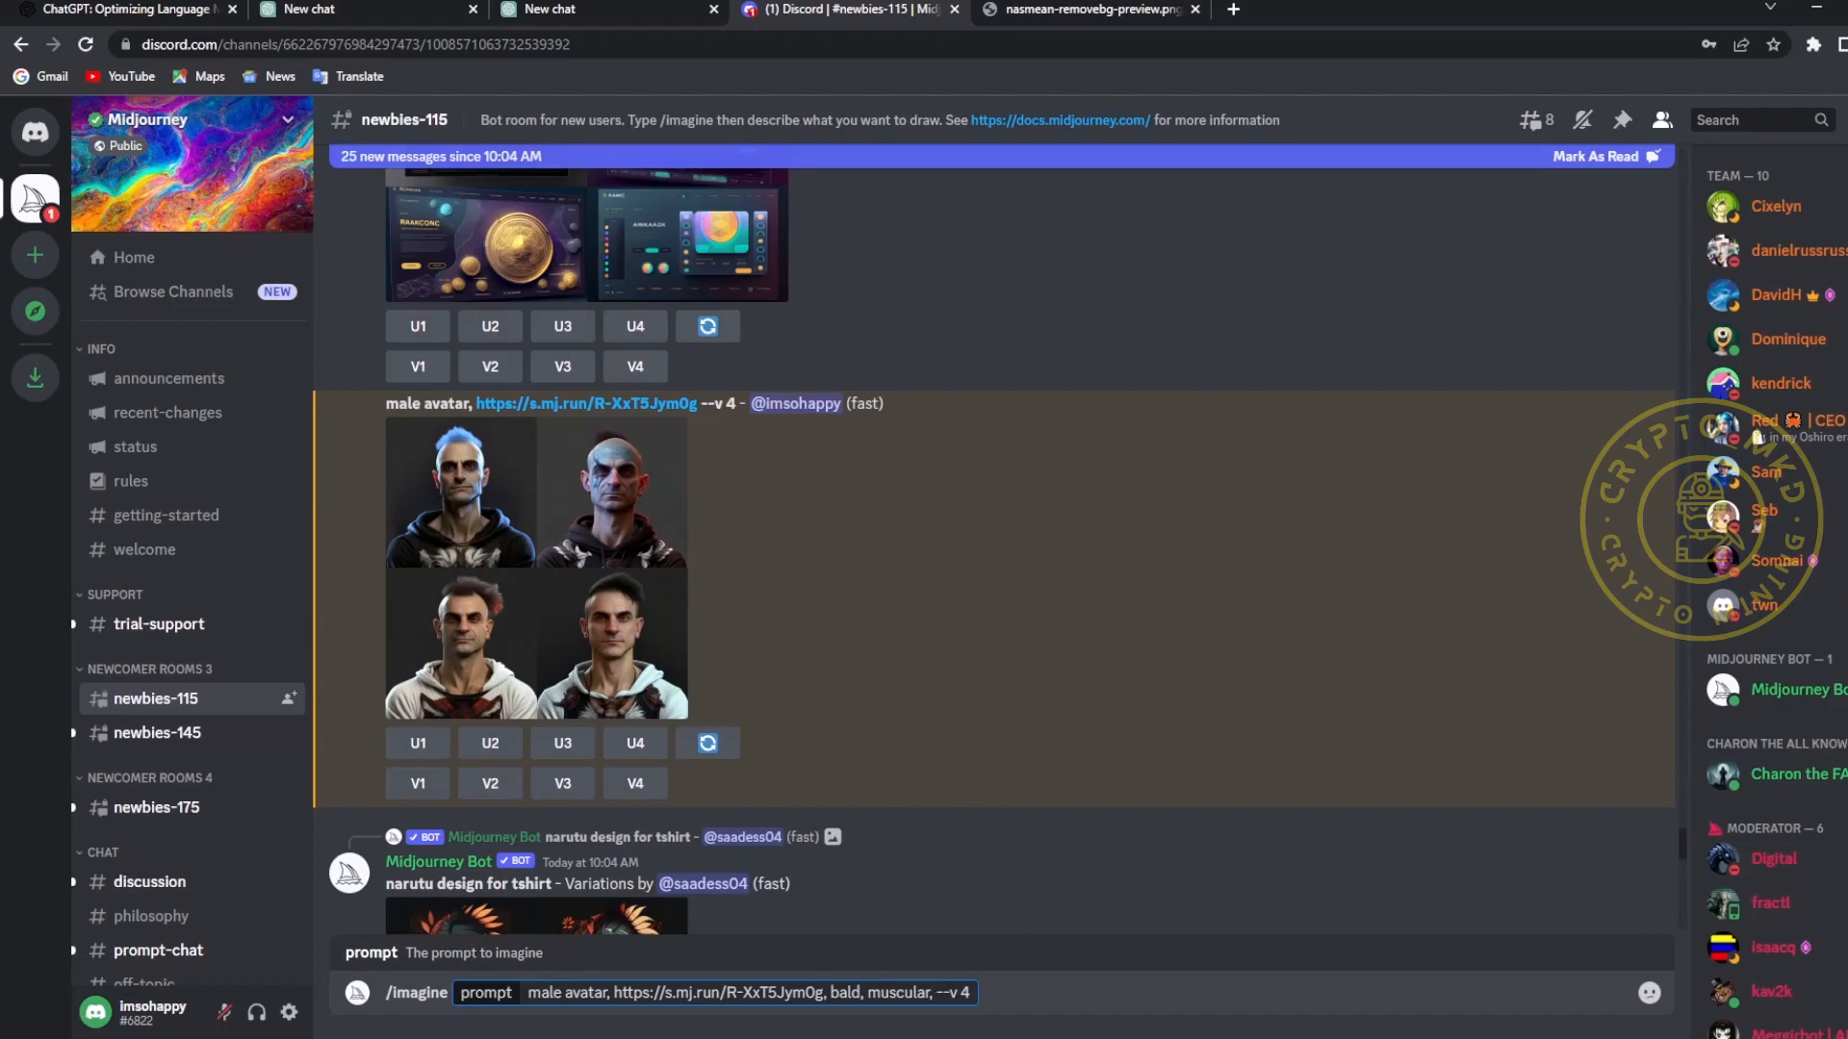
{"action": "key", "text": "Return"}
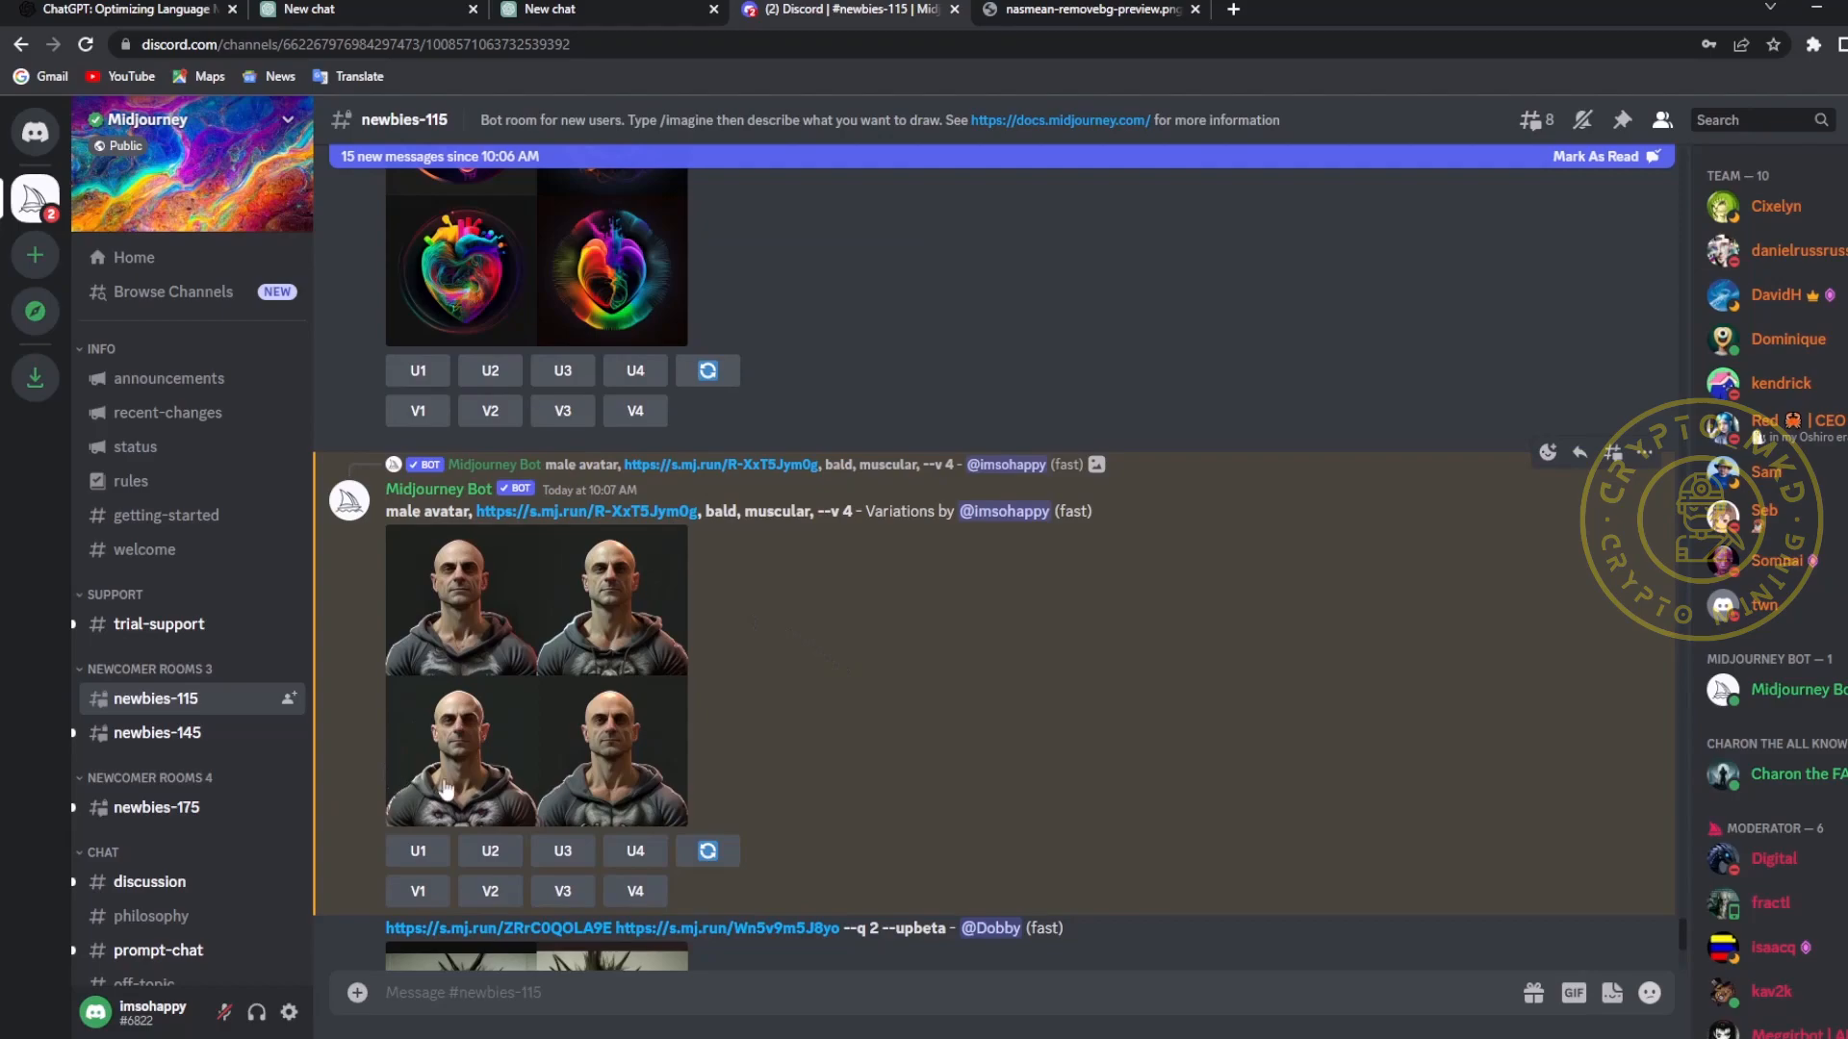
- Upscale the third image of the bald, muscular avatar variations and save the full-size picture from the browser
{"action": "left_click", "coordinate": [558, 852]}
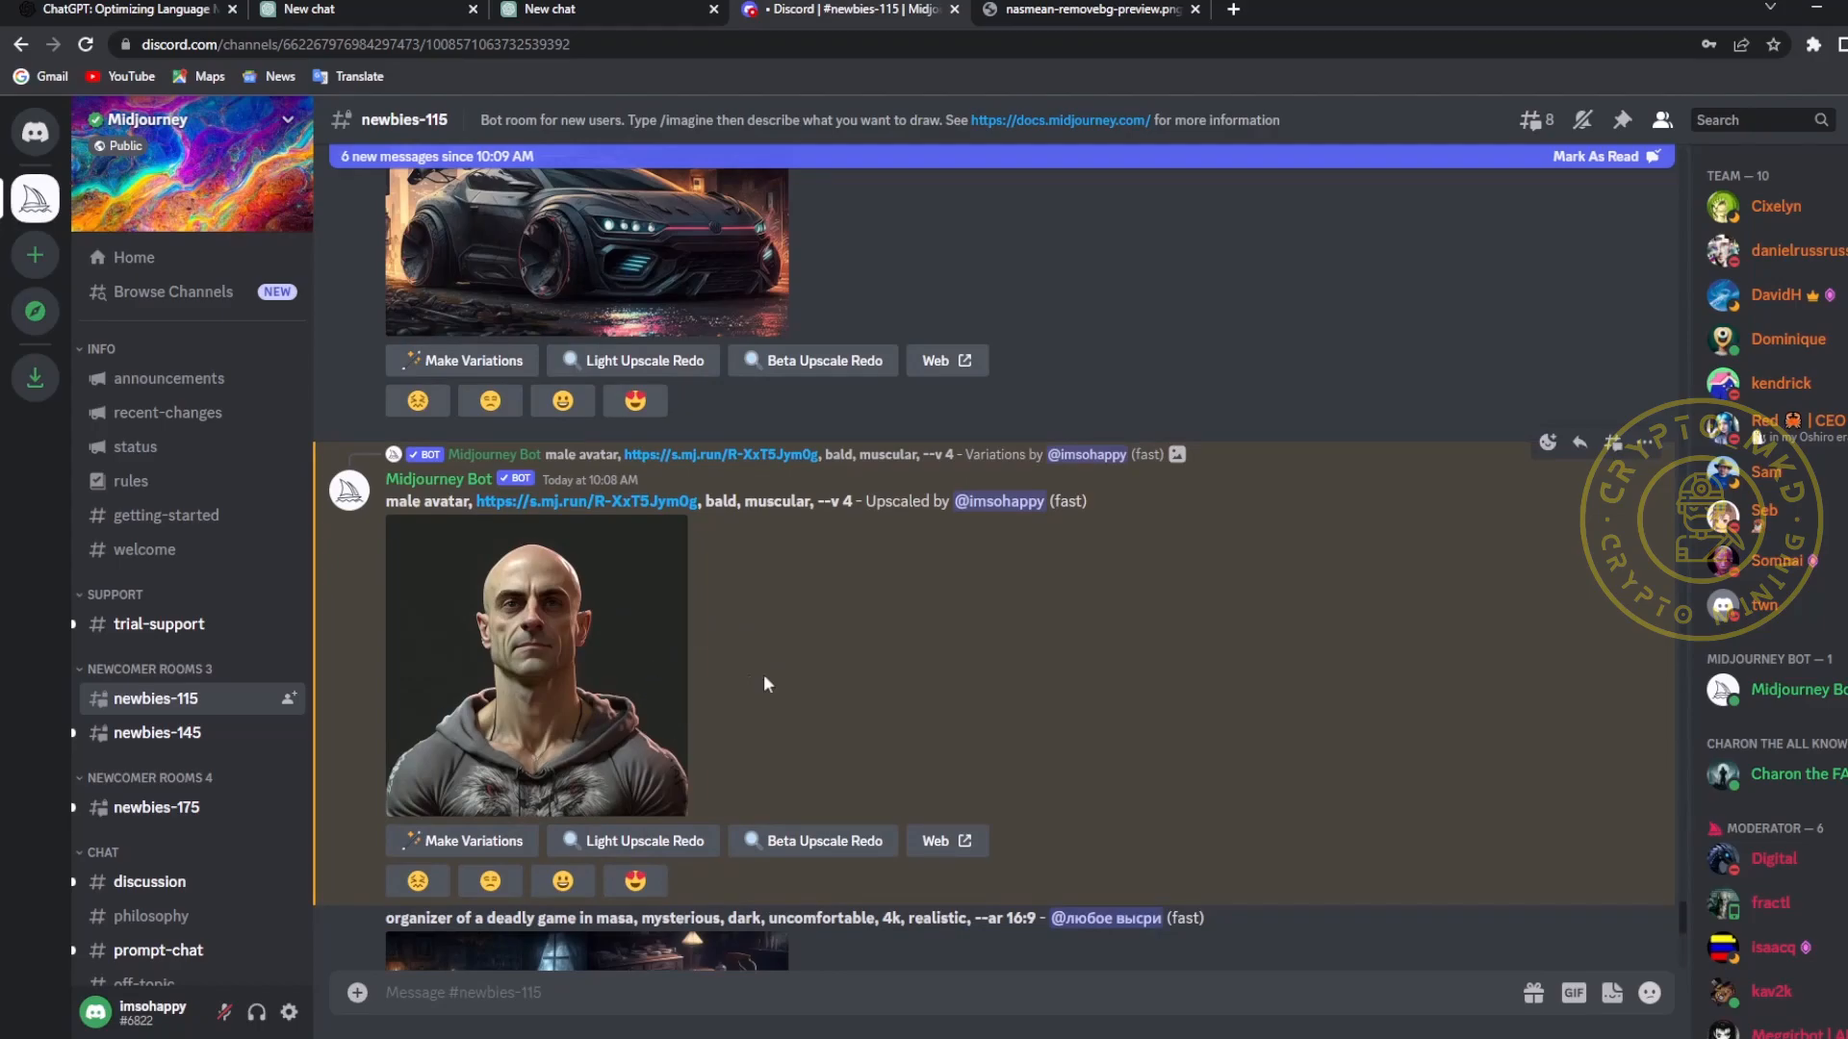
{"action": "left_click", "coordinate": [589, 655]}
{"action": "left_click", "coordinate": [797, 709]}
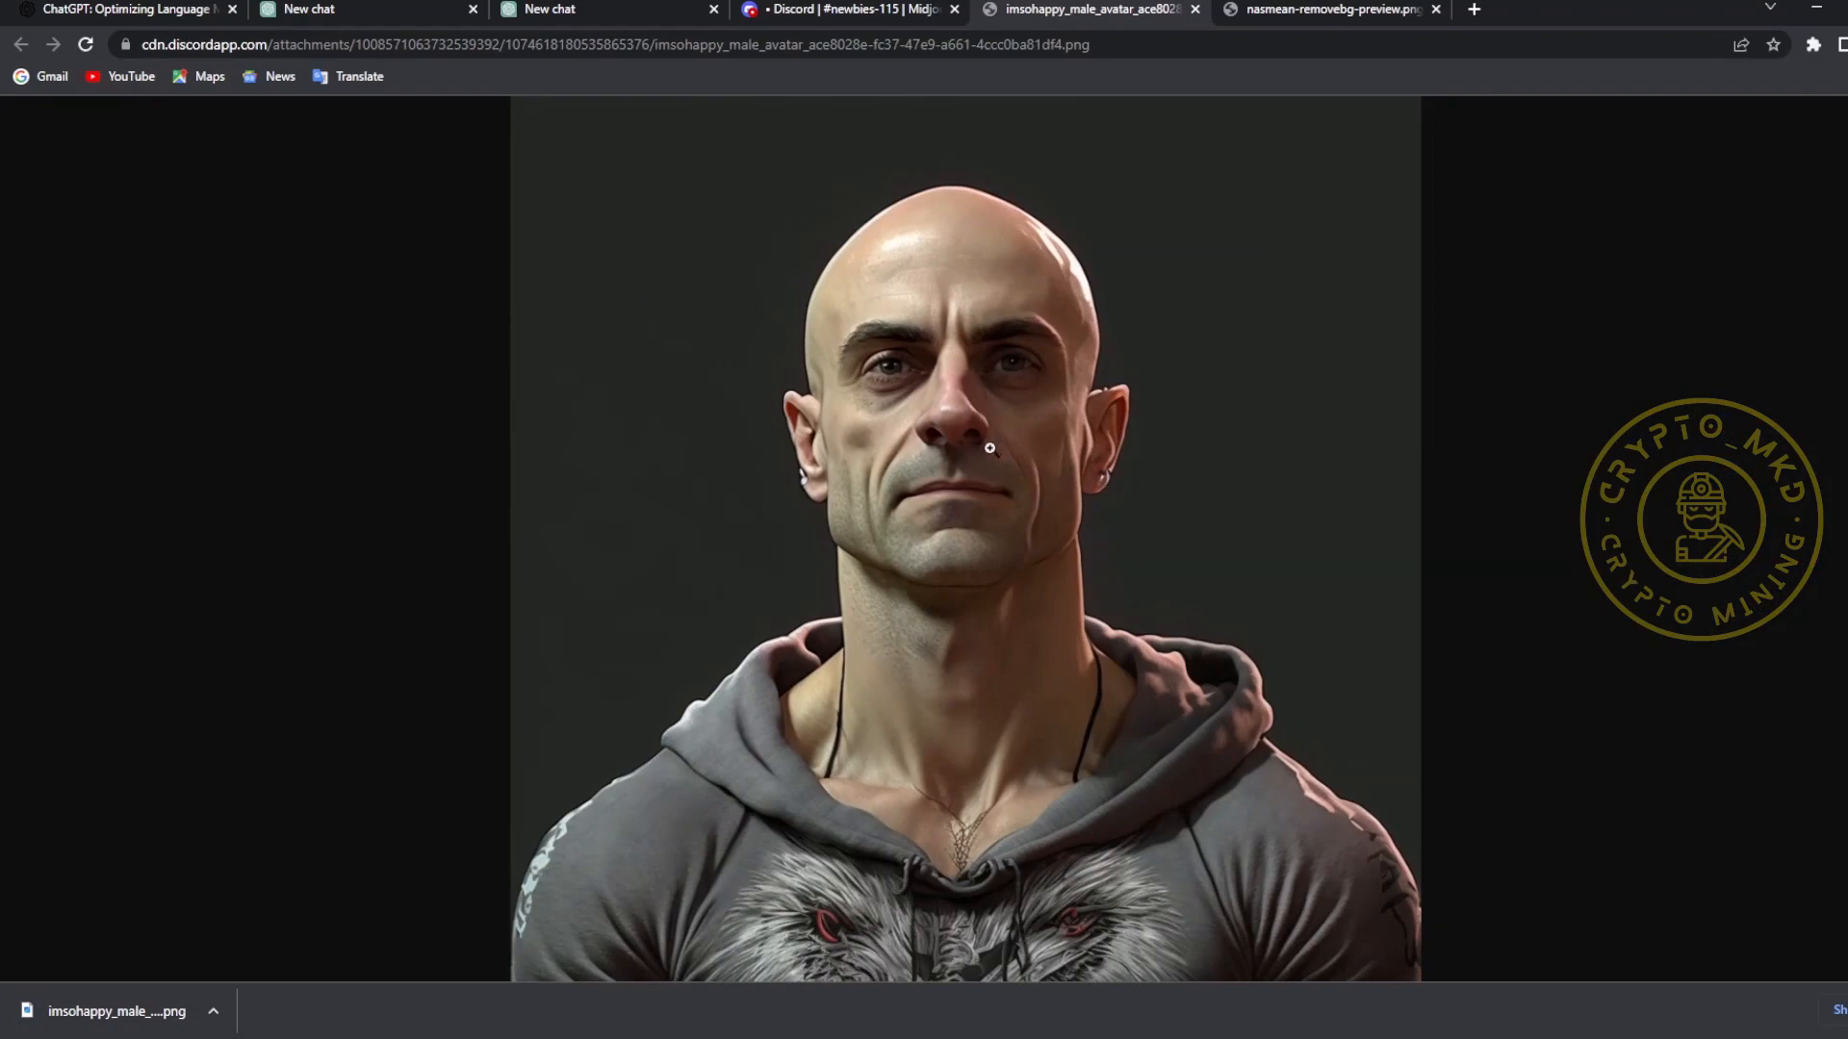
{"action": "key", "text": "ctrl+shift+Tab"}
{"action": "scroll", "coordinate": [850, 582], "scroll_direction": "down", "scroll_amount": 20}
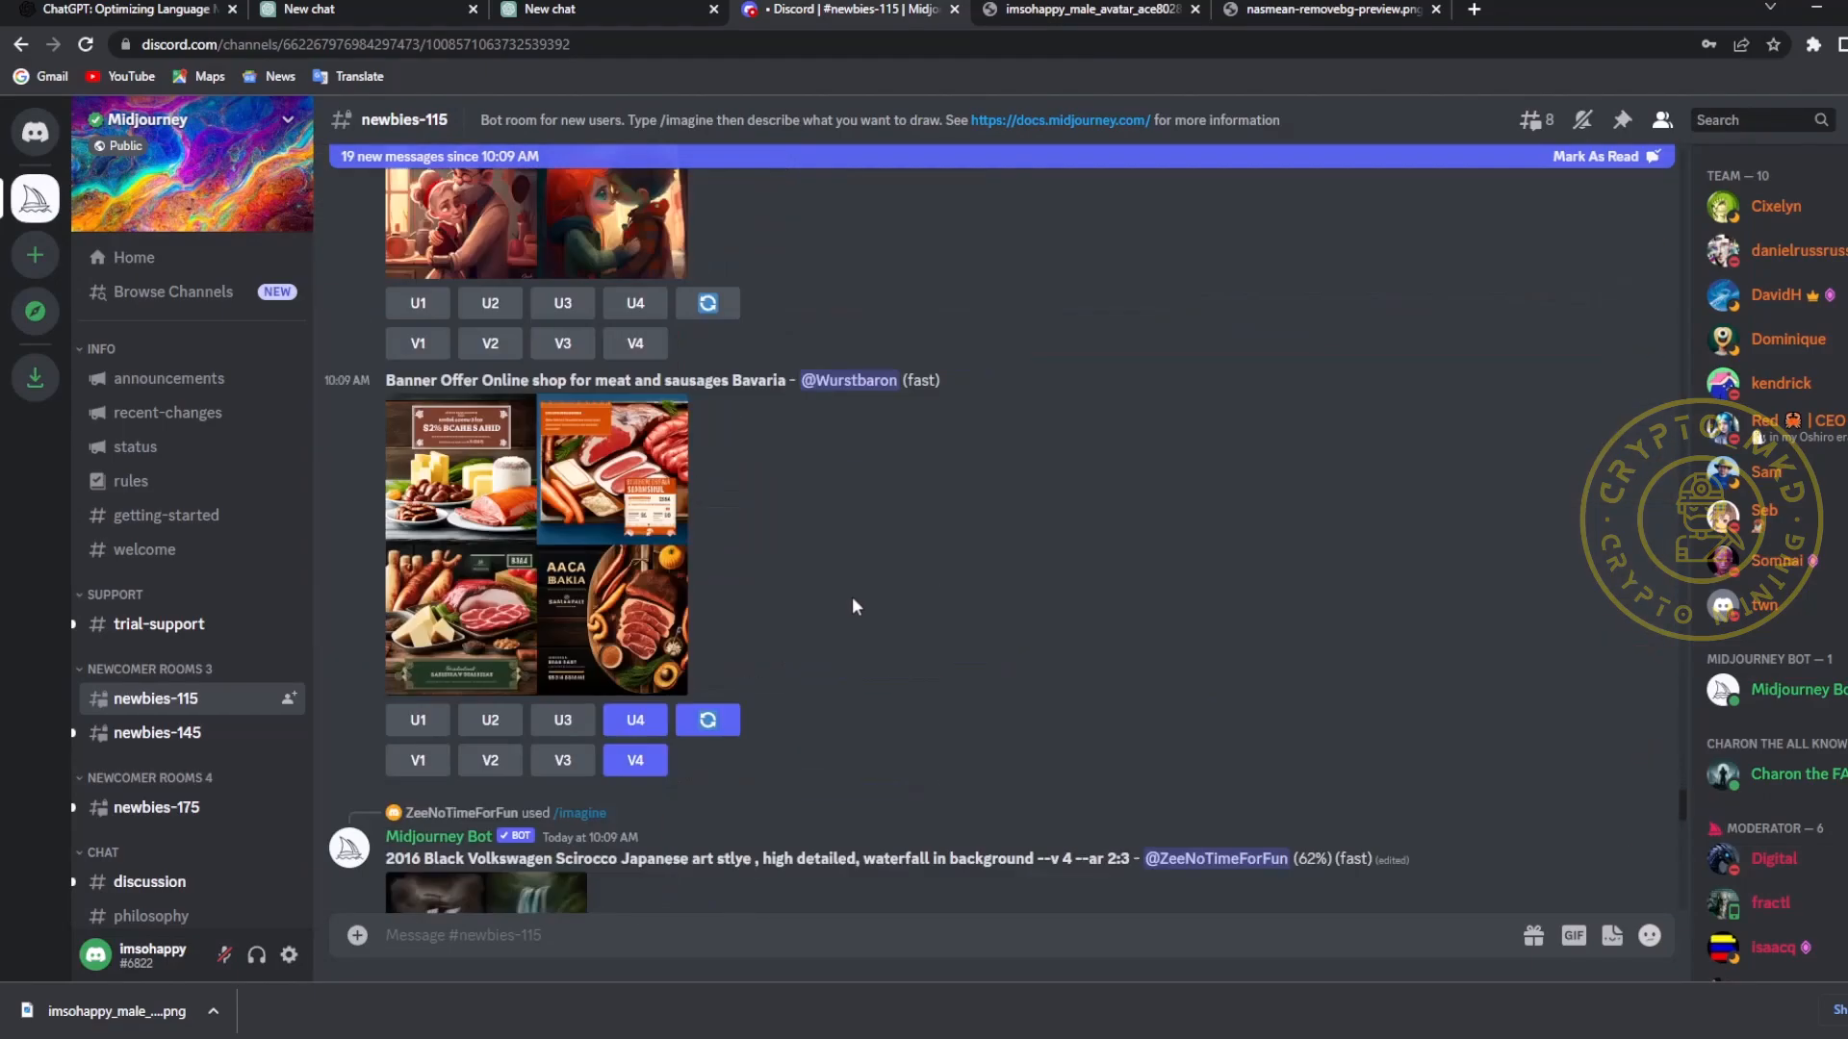
{"action": "scroll", "coordinate": [916, 741], "scroll_direction": "down", "scroll_amount": 15}
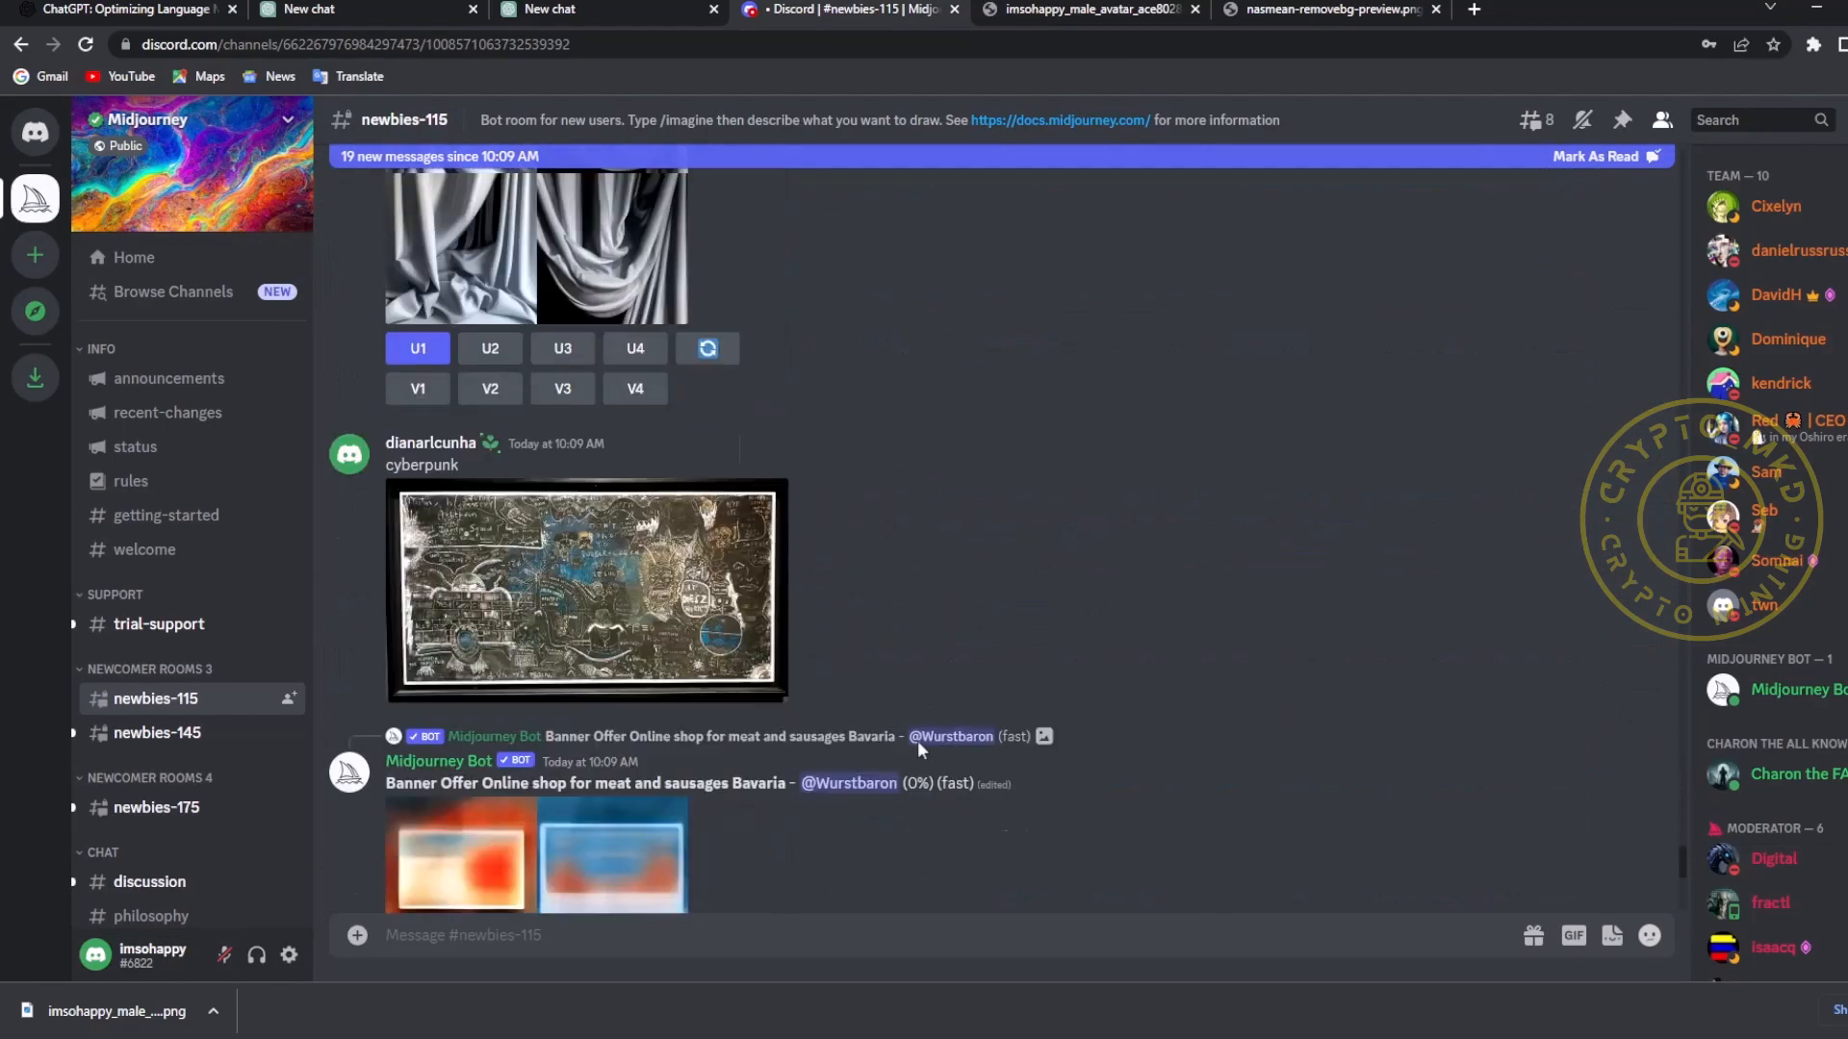
{"action": "scroll", "coordinate": [916, 741], "scroll_direction": "down", "scroll_amount": 15}
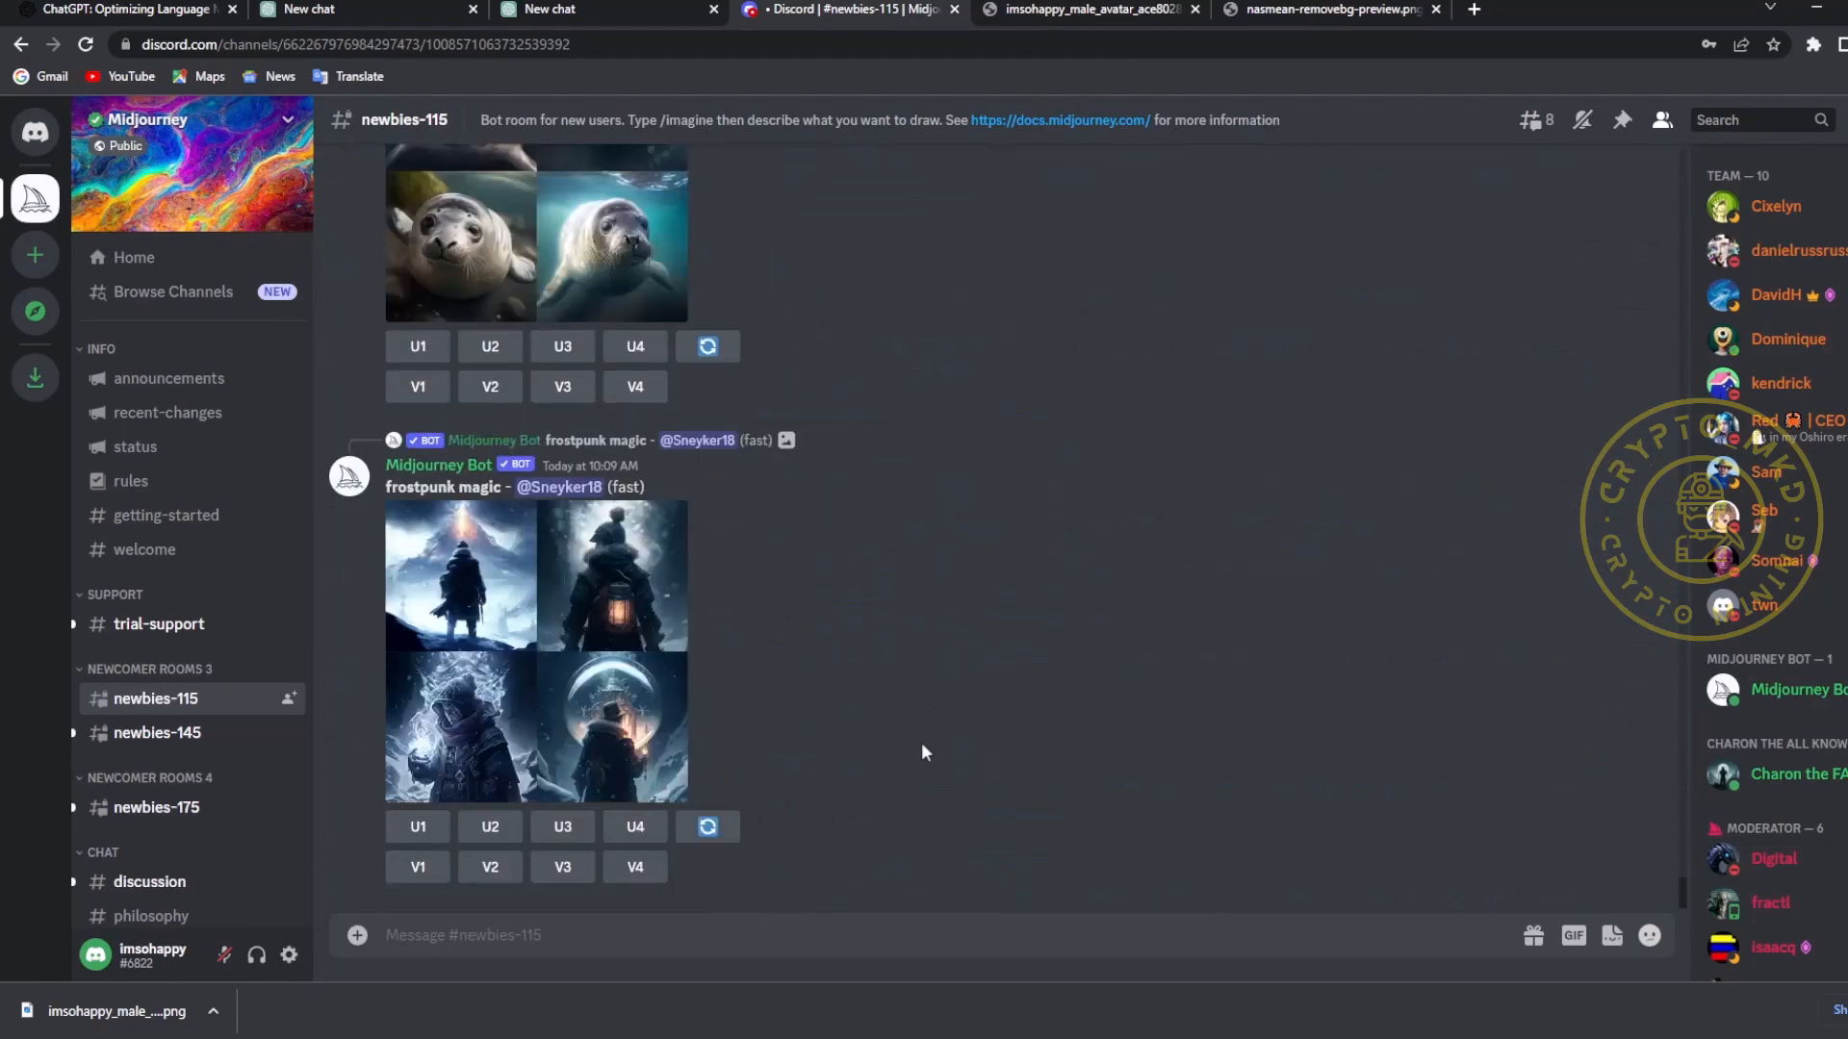
- Switch to ChatGPT, search AIPRM's public prompts for "mid" and choose the Midjourney Prompt Generator template
{"action": "left_click", "coordinate": [605, 11]}
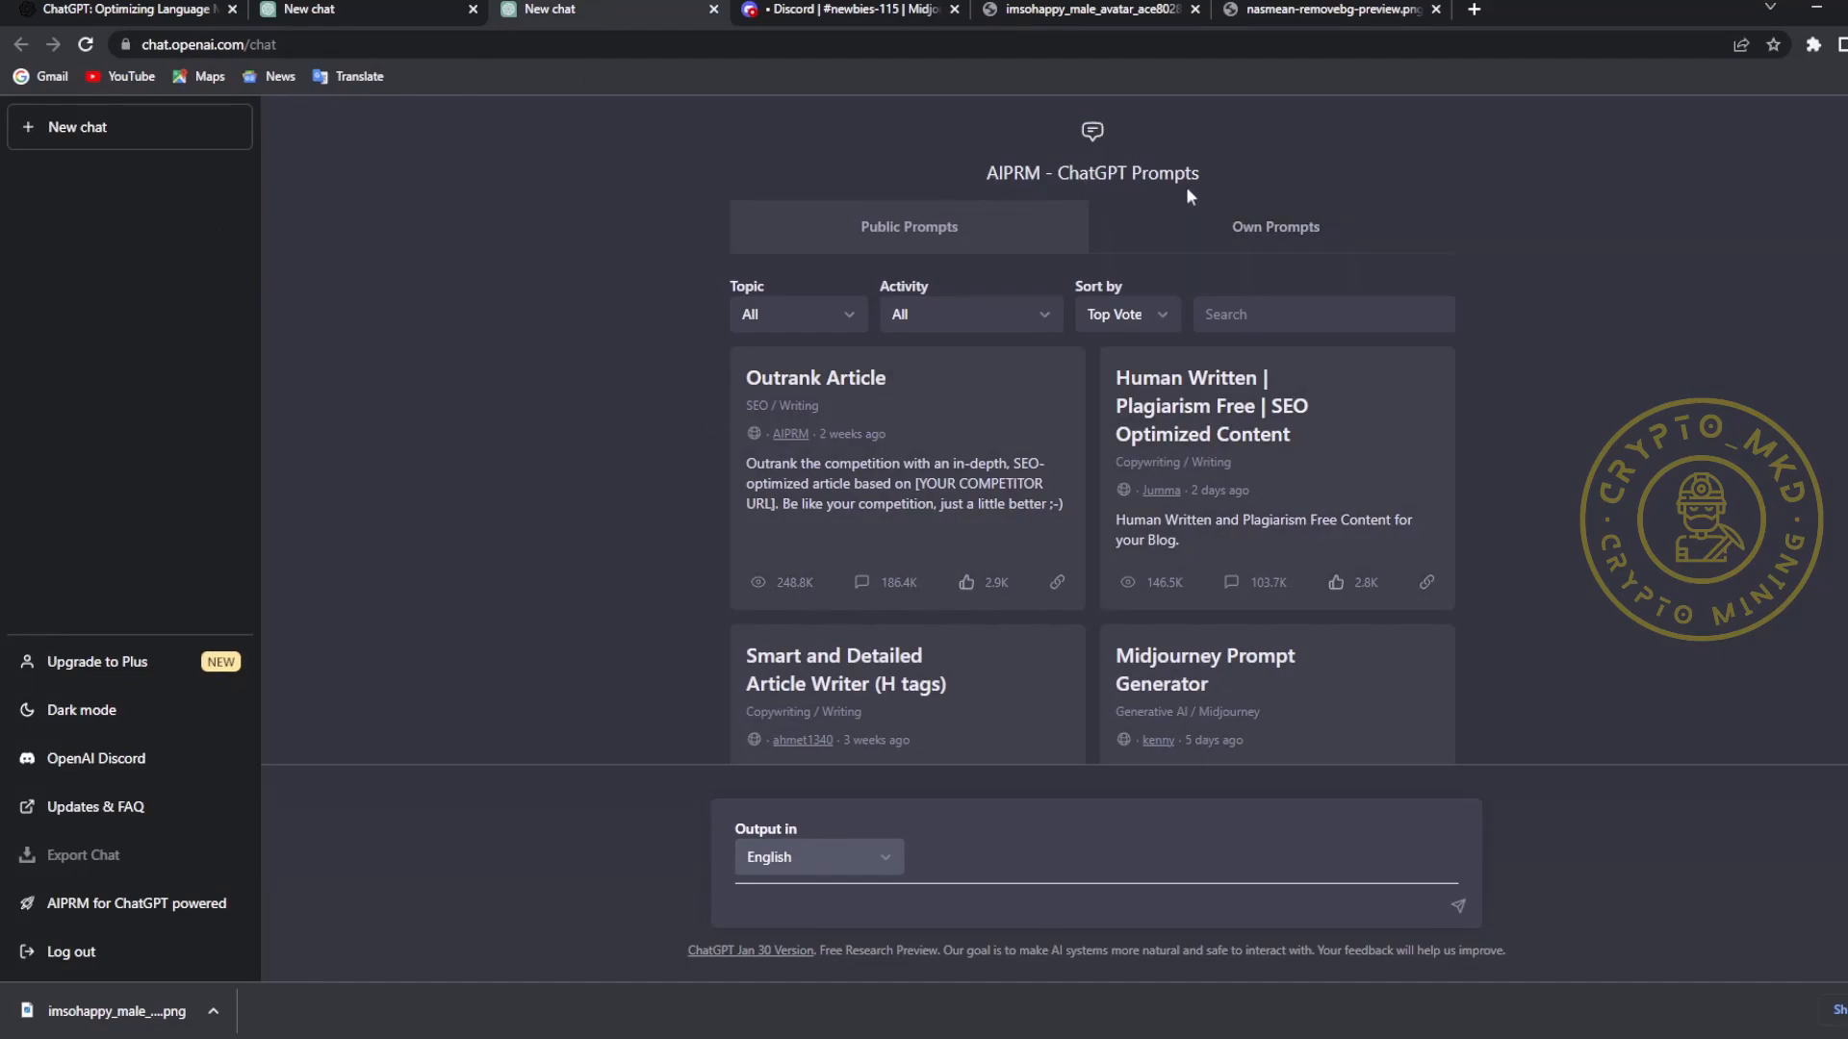
{"action": "type", "text": "mid"}
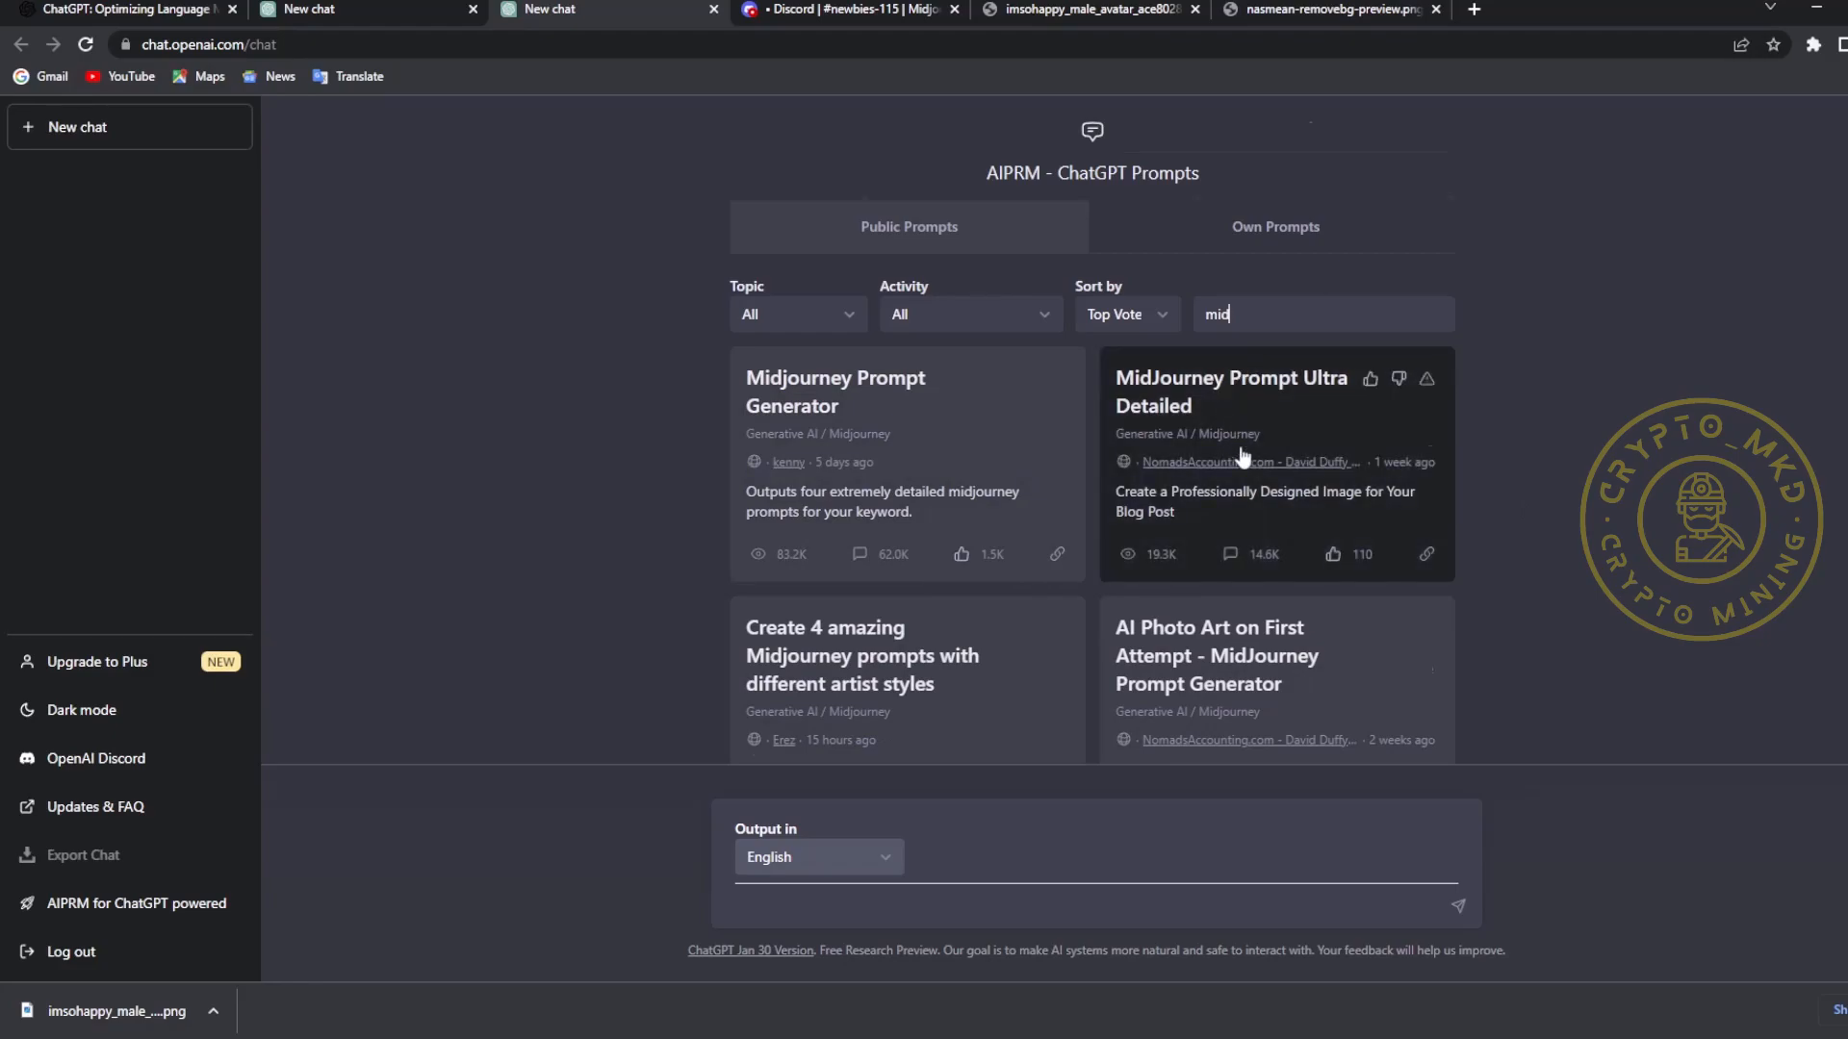
{"action": "scroll", "coordinate": [1241, 459], "scroll_direction": "down", "scroll_amount": 10}
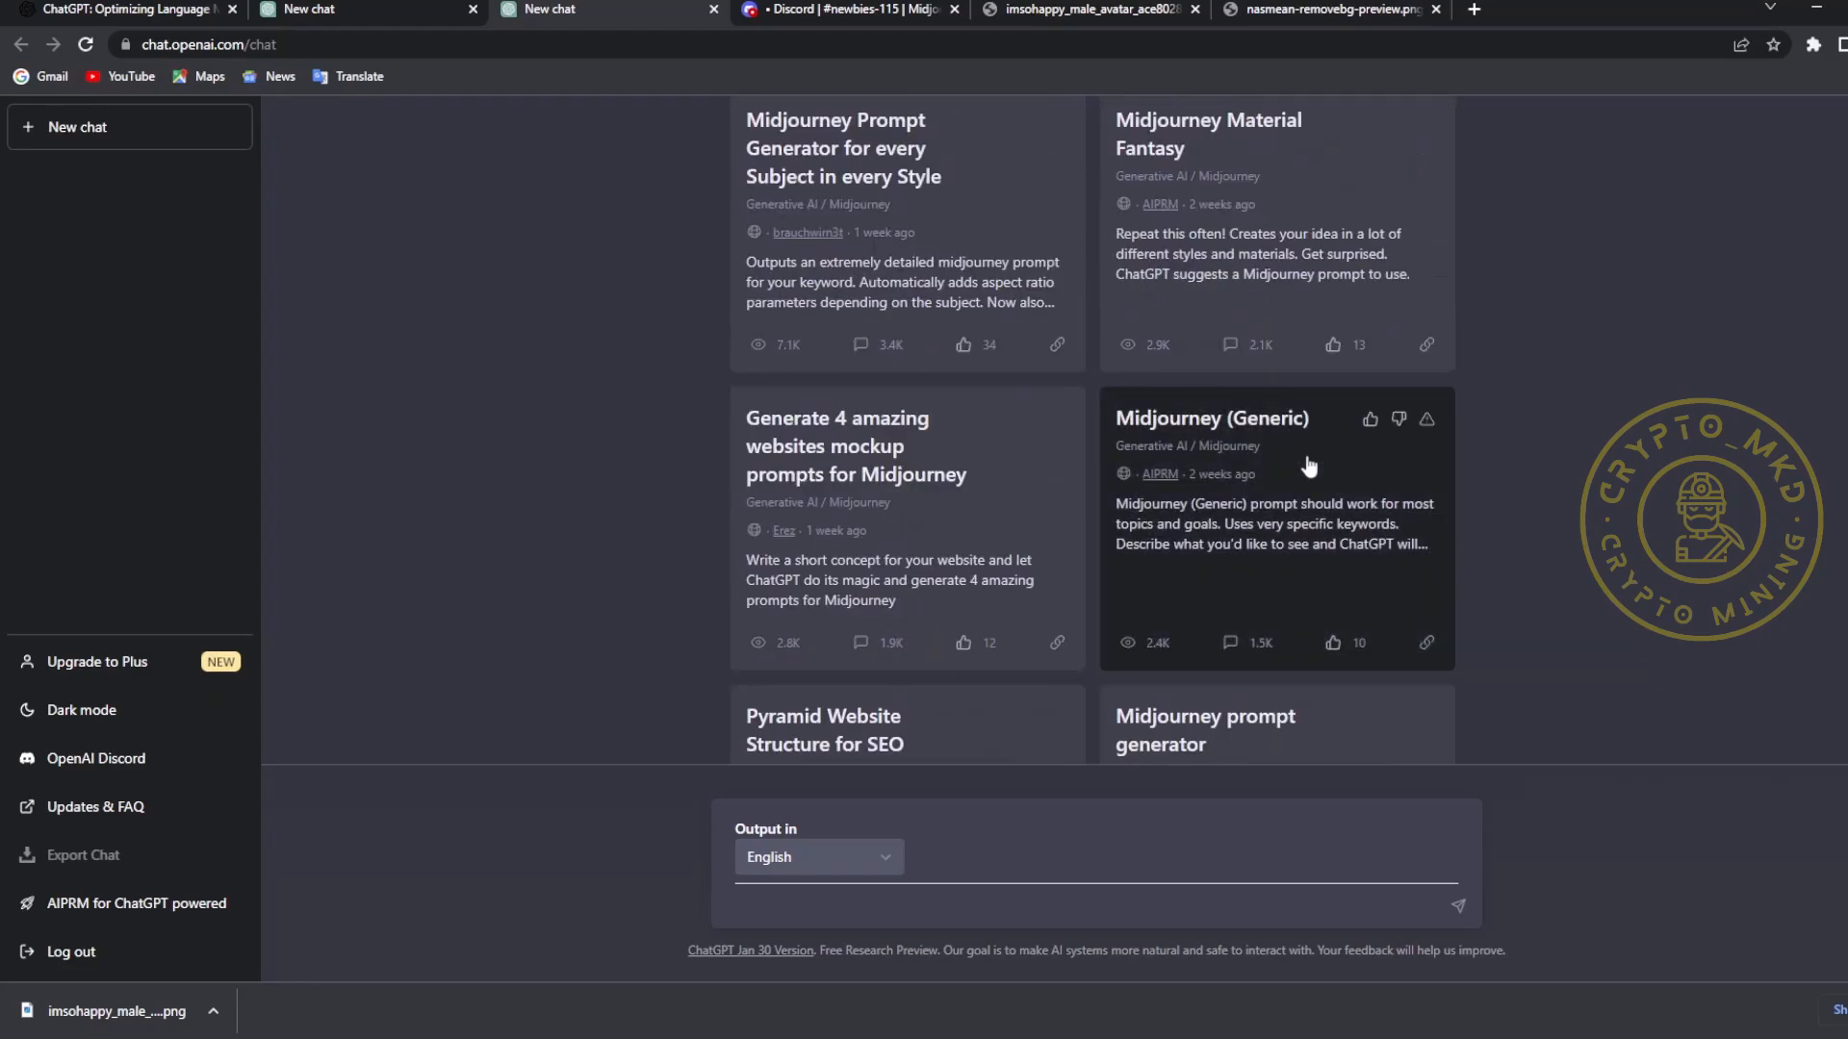
{"action": "scroll", "coordinate": [1310, 471], "scroll_direction": "up", "scroll_amount": 10}
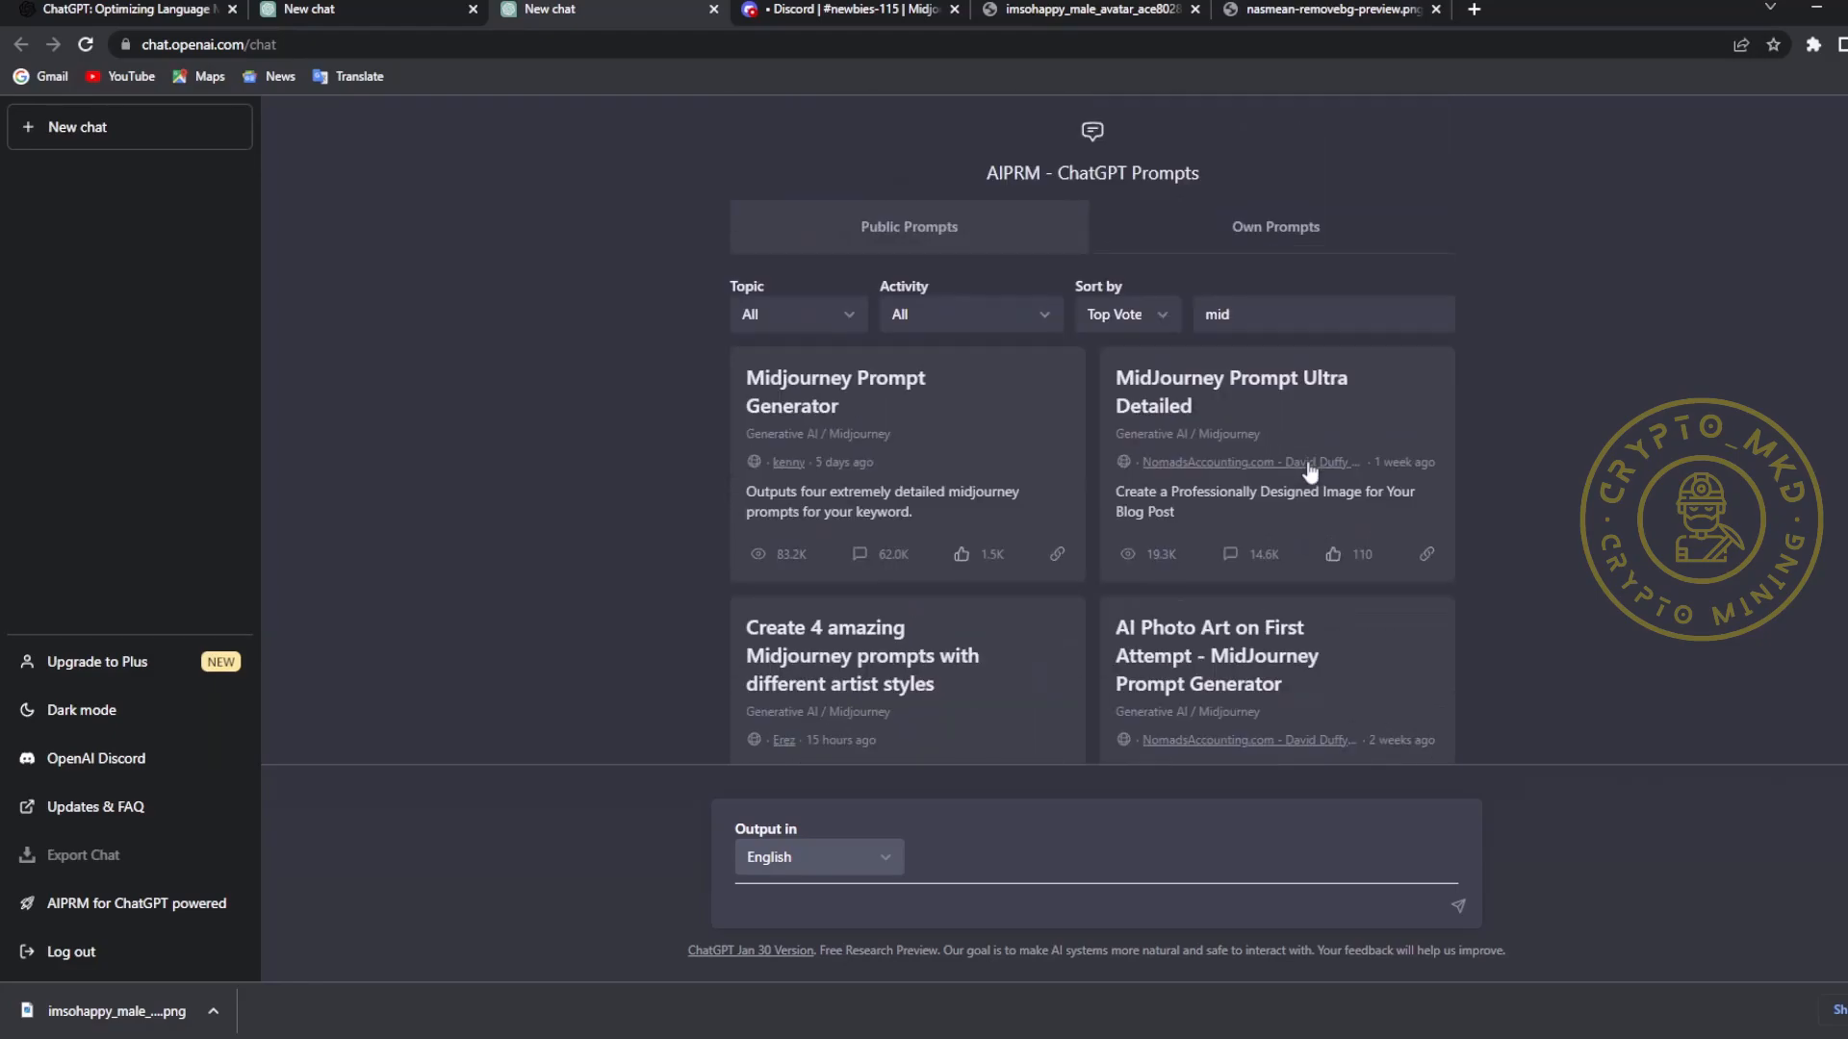
{"action": "left_click", "coordinate": [967, 515]}
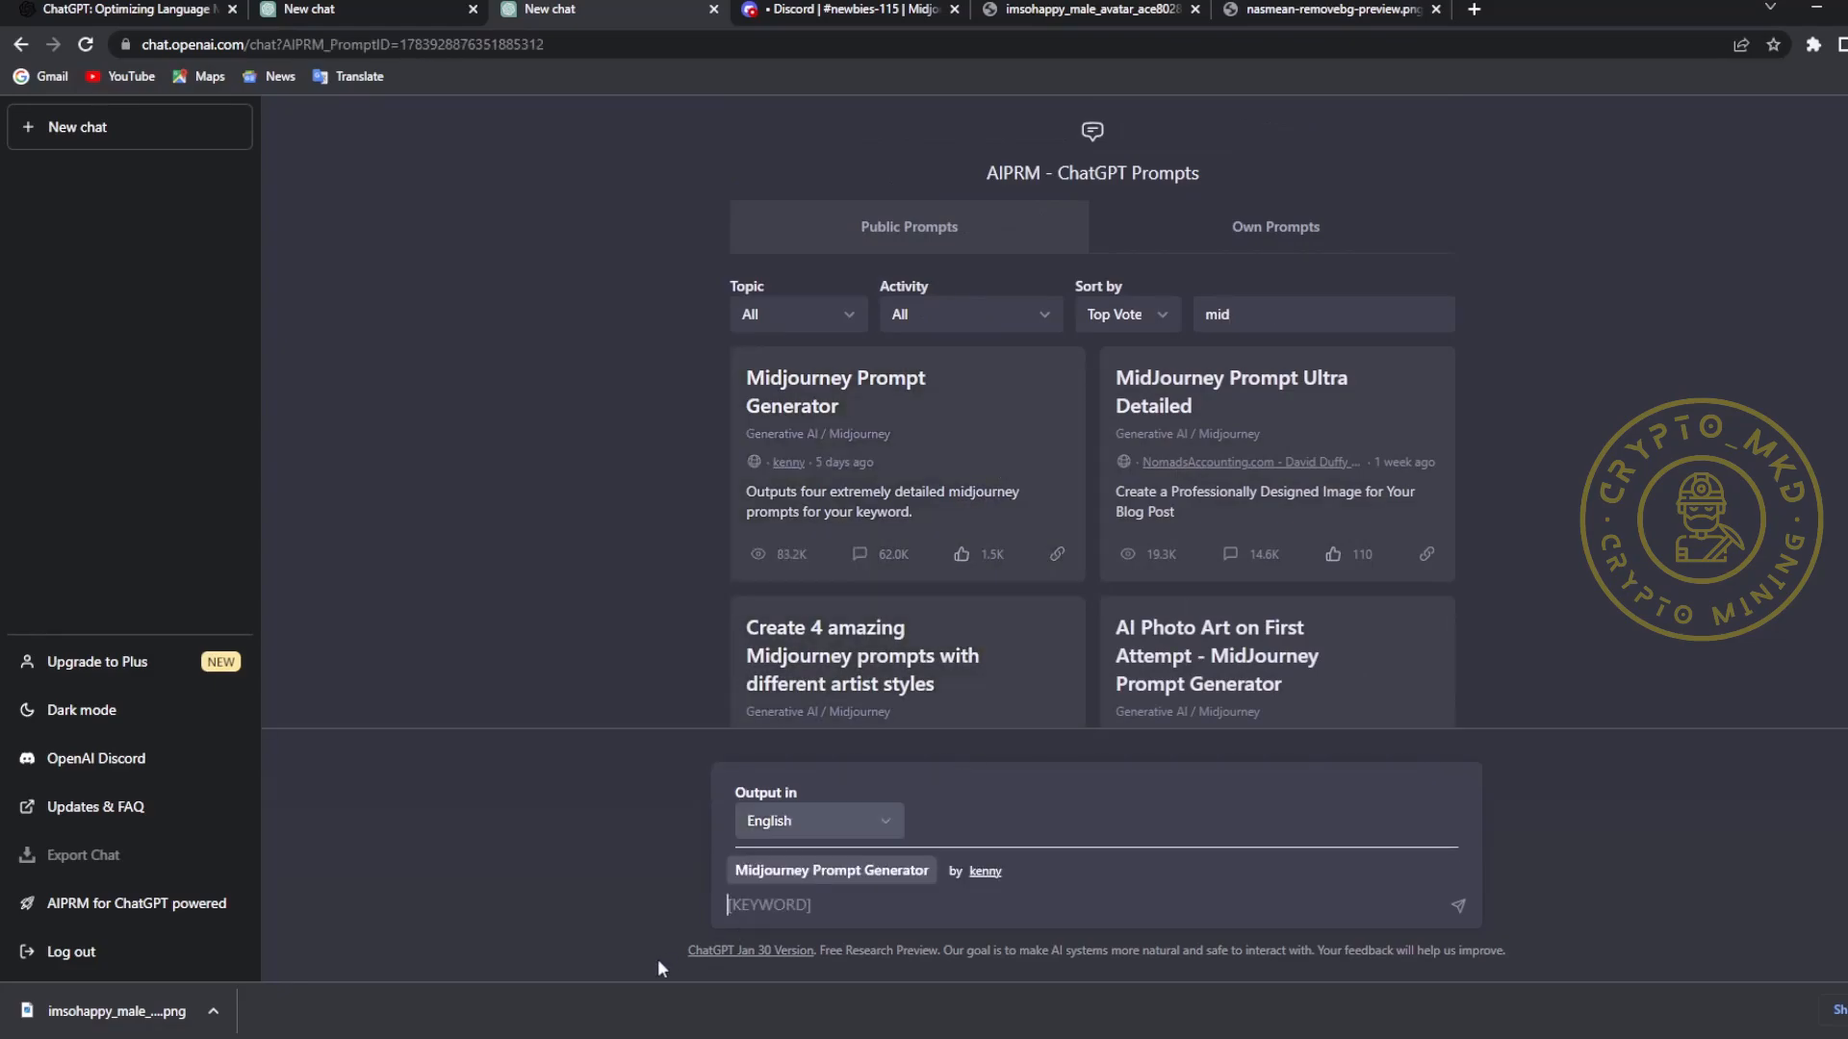
- Generate Midjourney prompts from the keyword "male avatar, bald" and review the generated prompts
{"action": "type", "text": "male avatar, bald"}
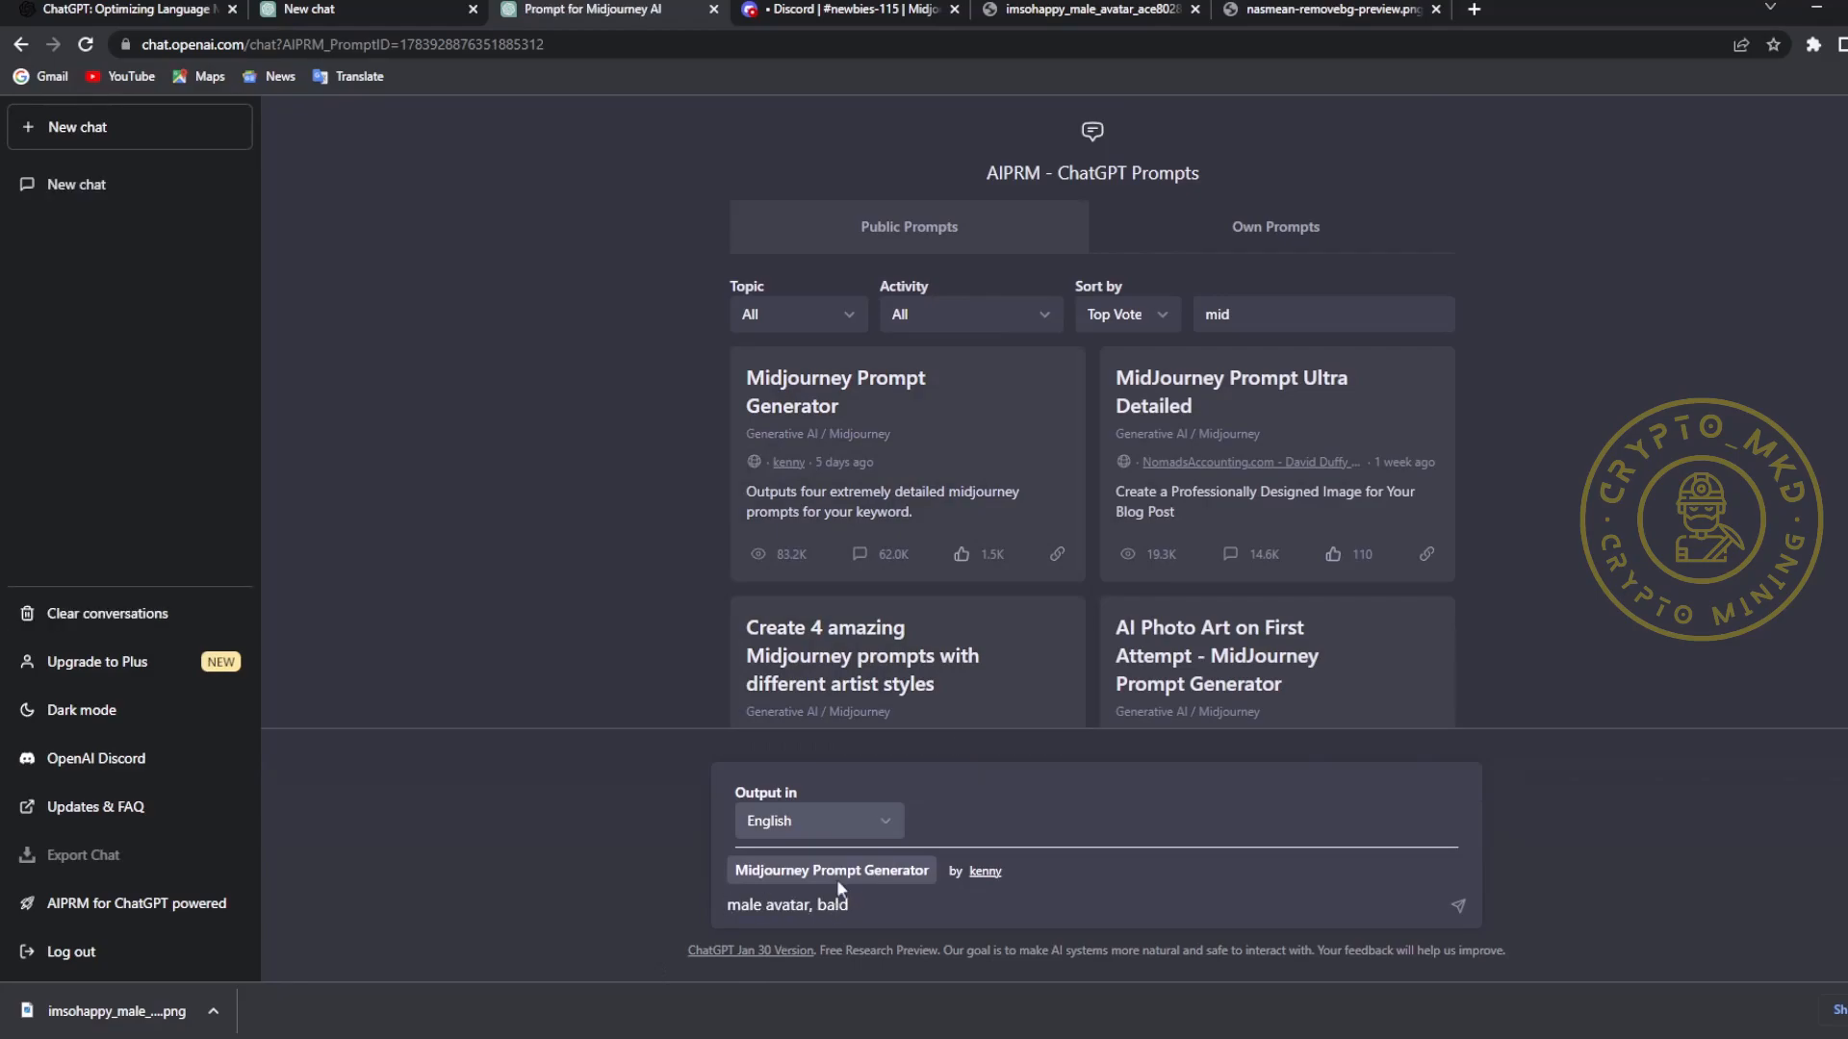
{"action": "left_click", "coordinate": [1458, 908]}
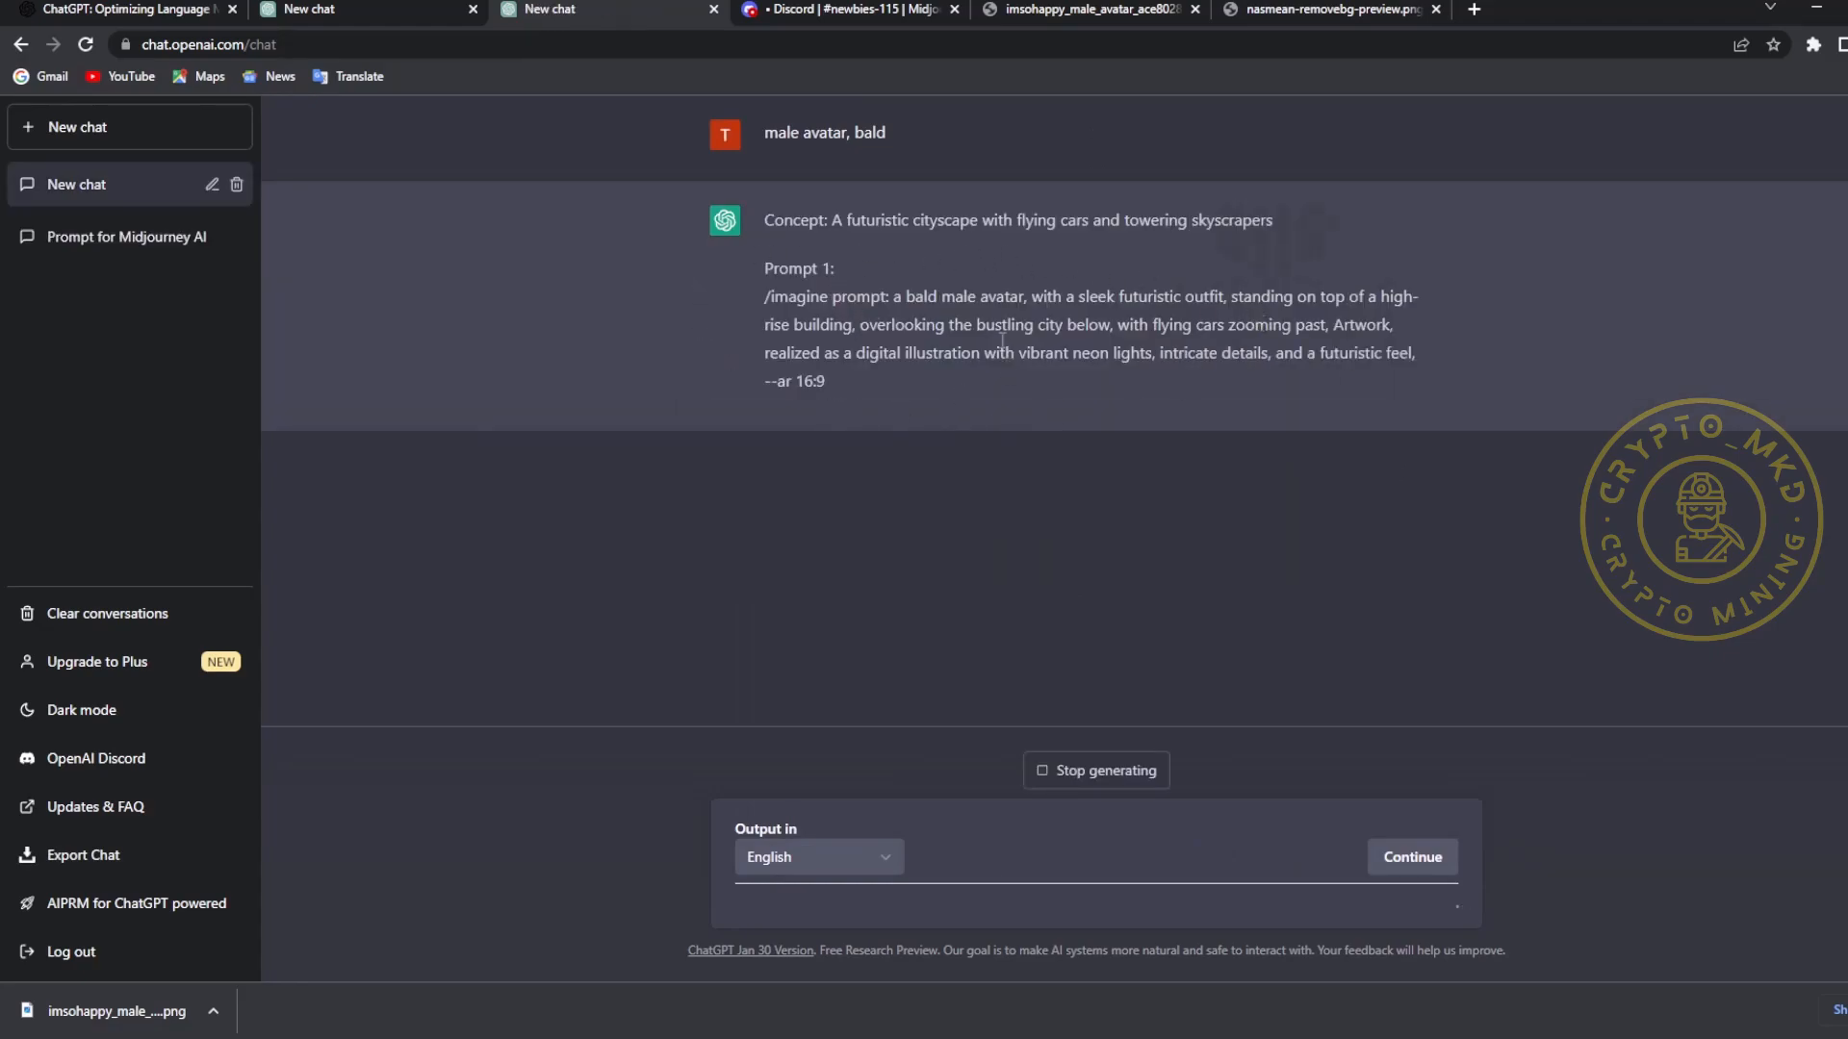
{"action": "scroll", "coordinate": [1234, 550], "scroll_direction": "up", "scroll_amount": 2}
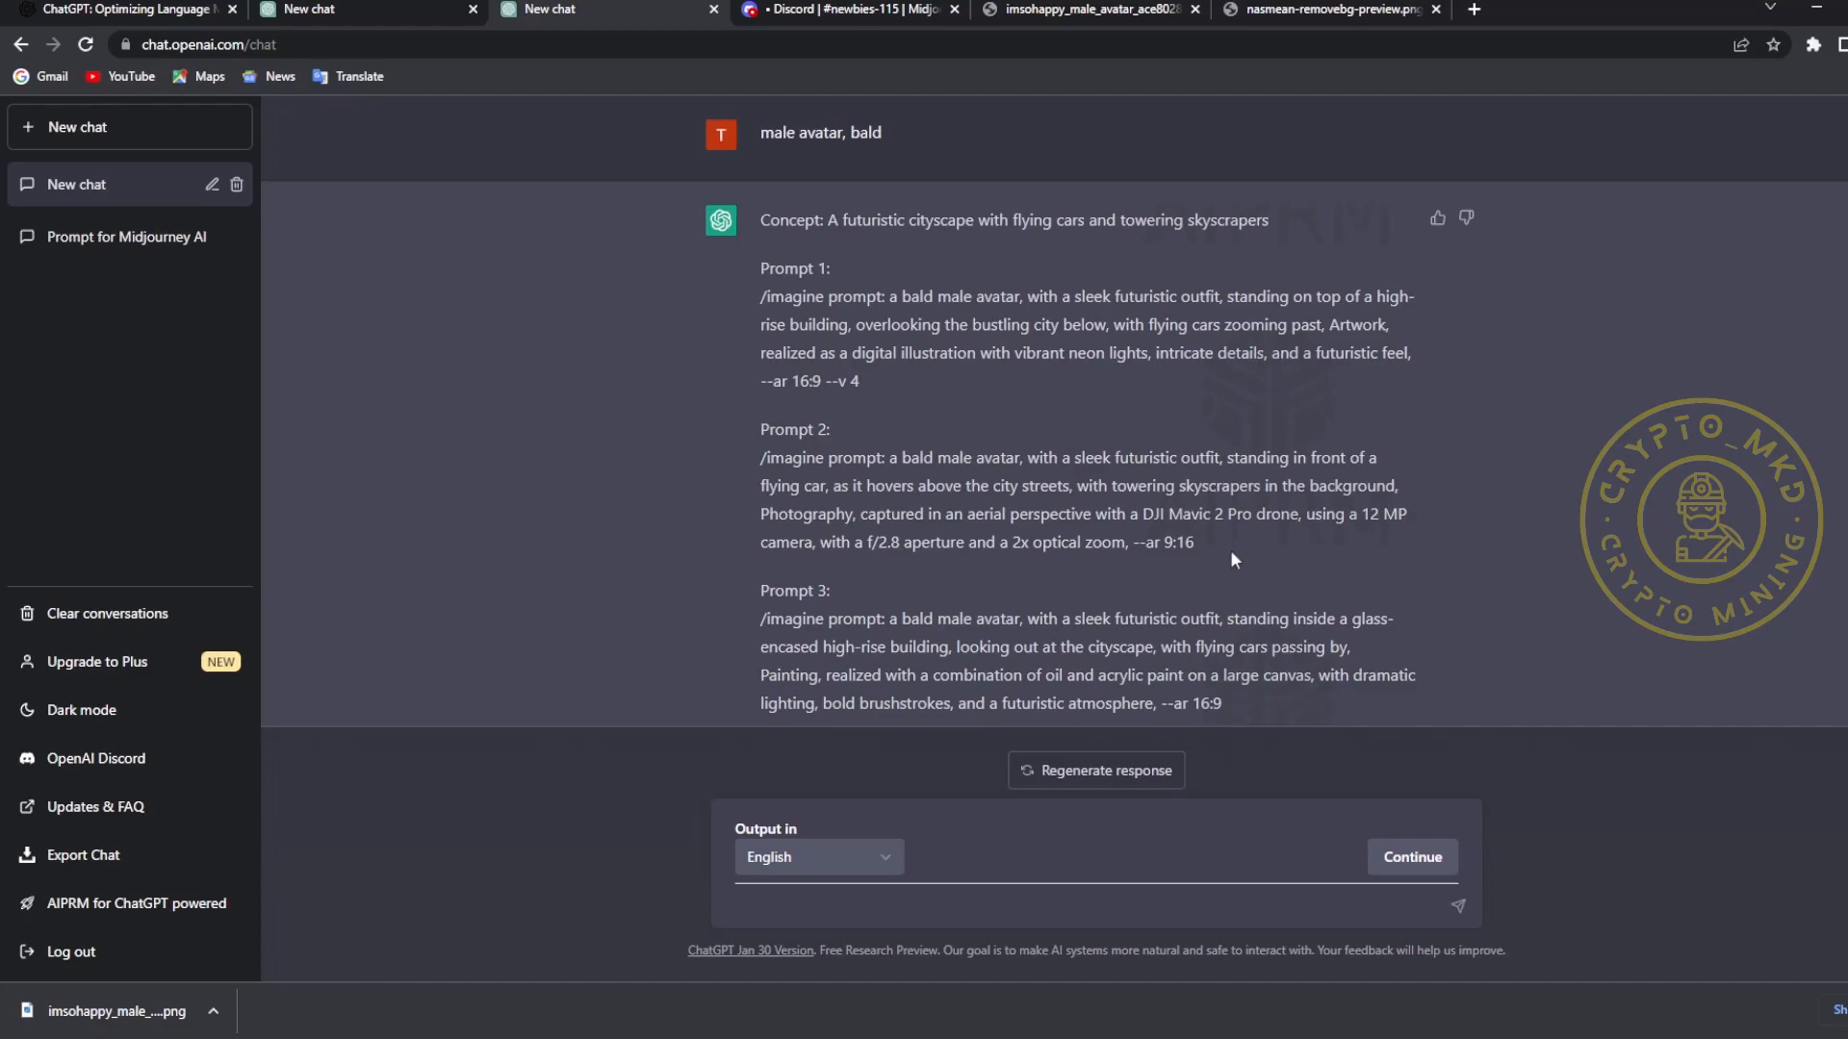
{"action": "scroll", "coordinate": [1224, 534], "scroll_direction": "down", "scroll_amount": 2}
{"action": "scroll", "coordinate": [1215, 519], "scroll_direction": "up", "scroll_amount": 2}
{"action": "scroll", "coordinate": [1215, 520], "scroll_direction": "down", "scroll_amount": 2}
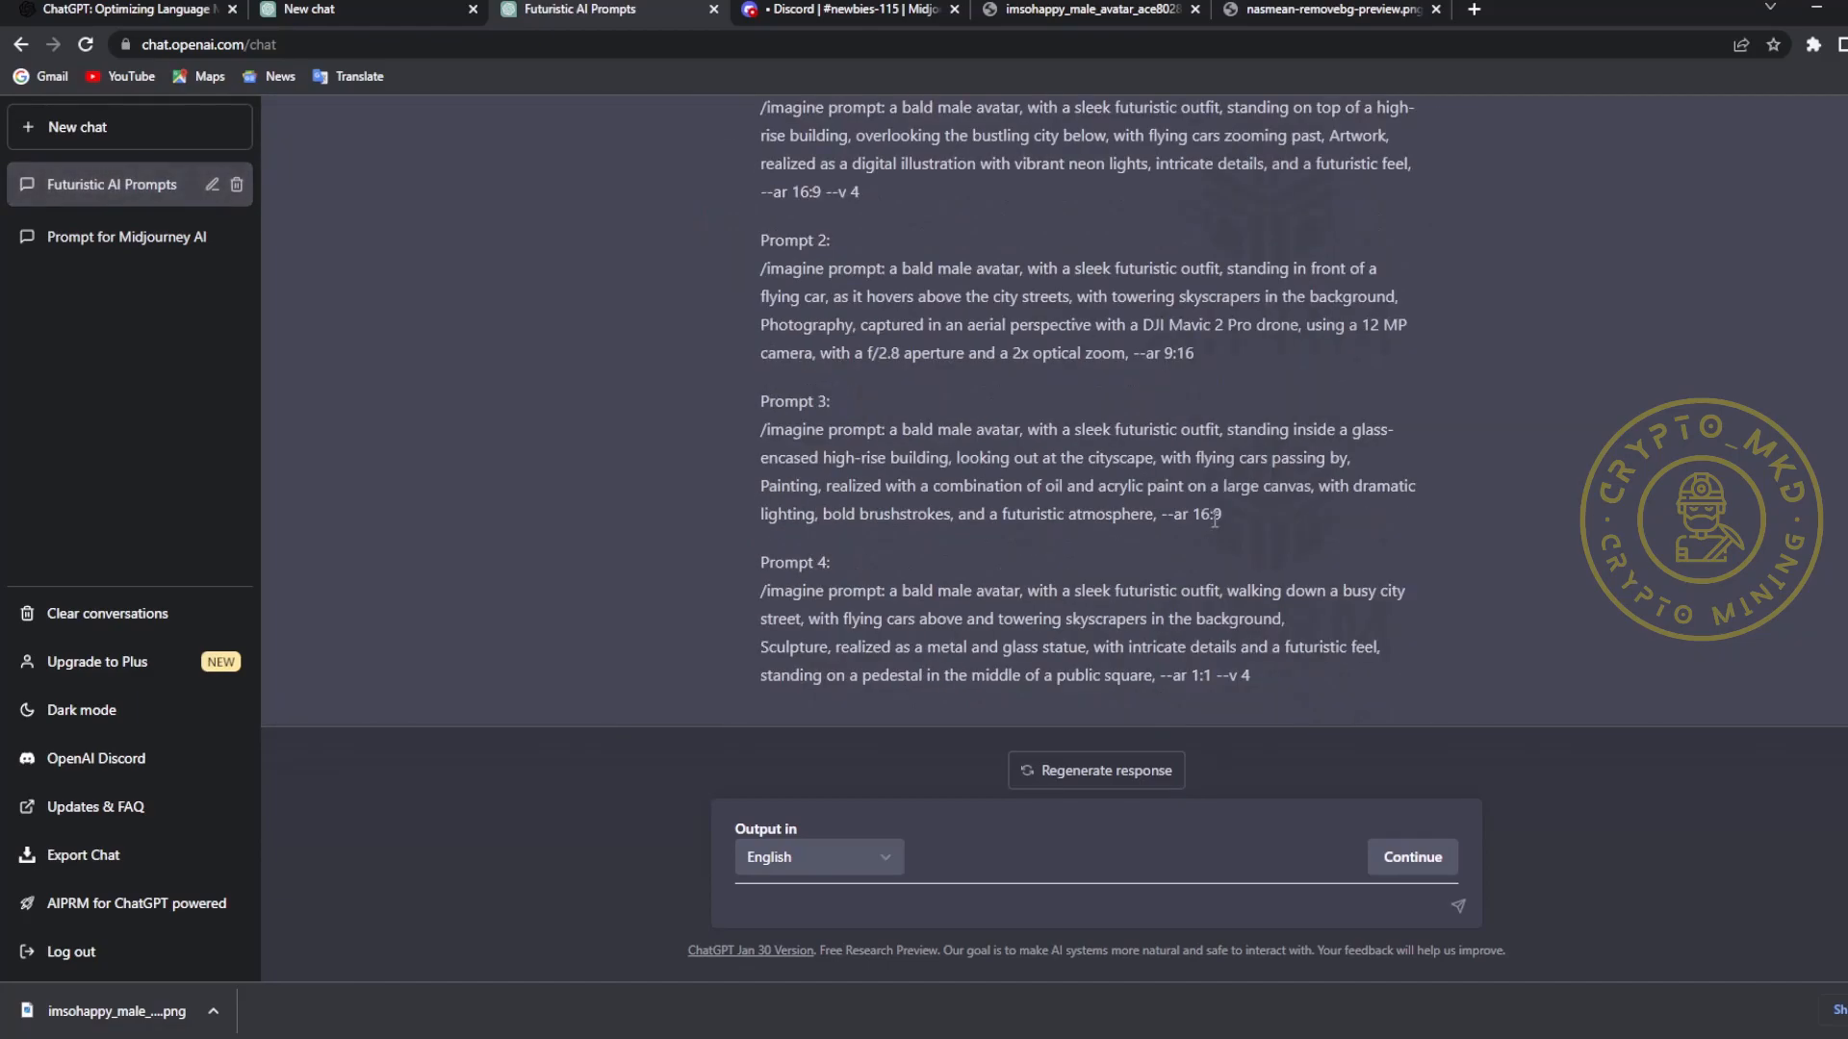
{"action": "scroll", "coordinate": [1215, 519], "scroll_direction": "up", "scroll_amount": 1}
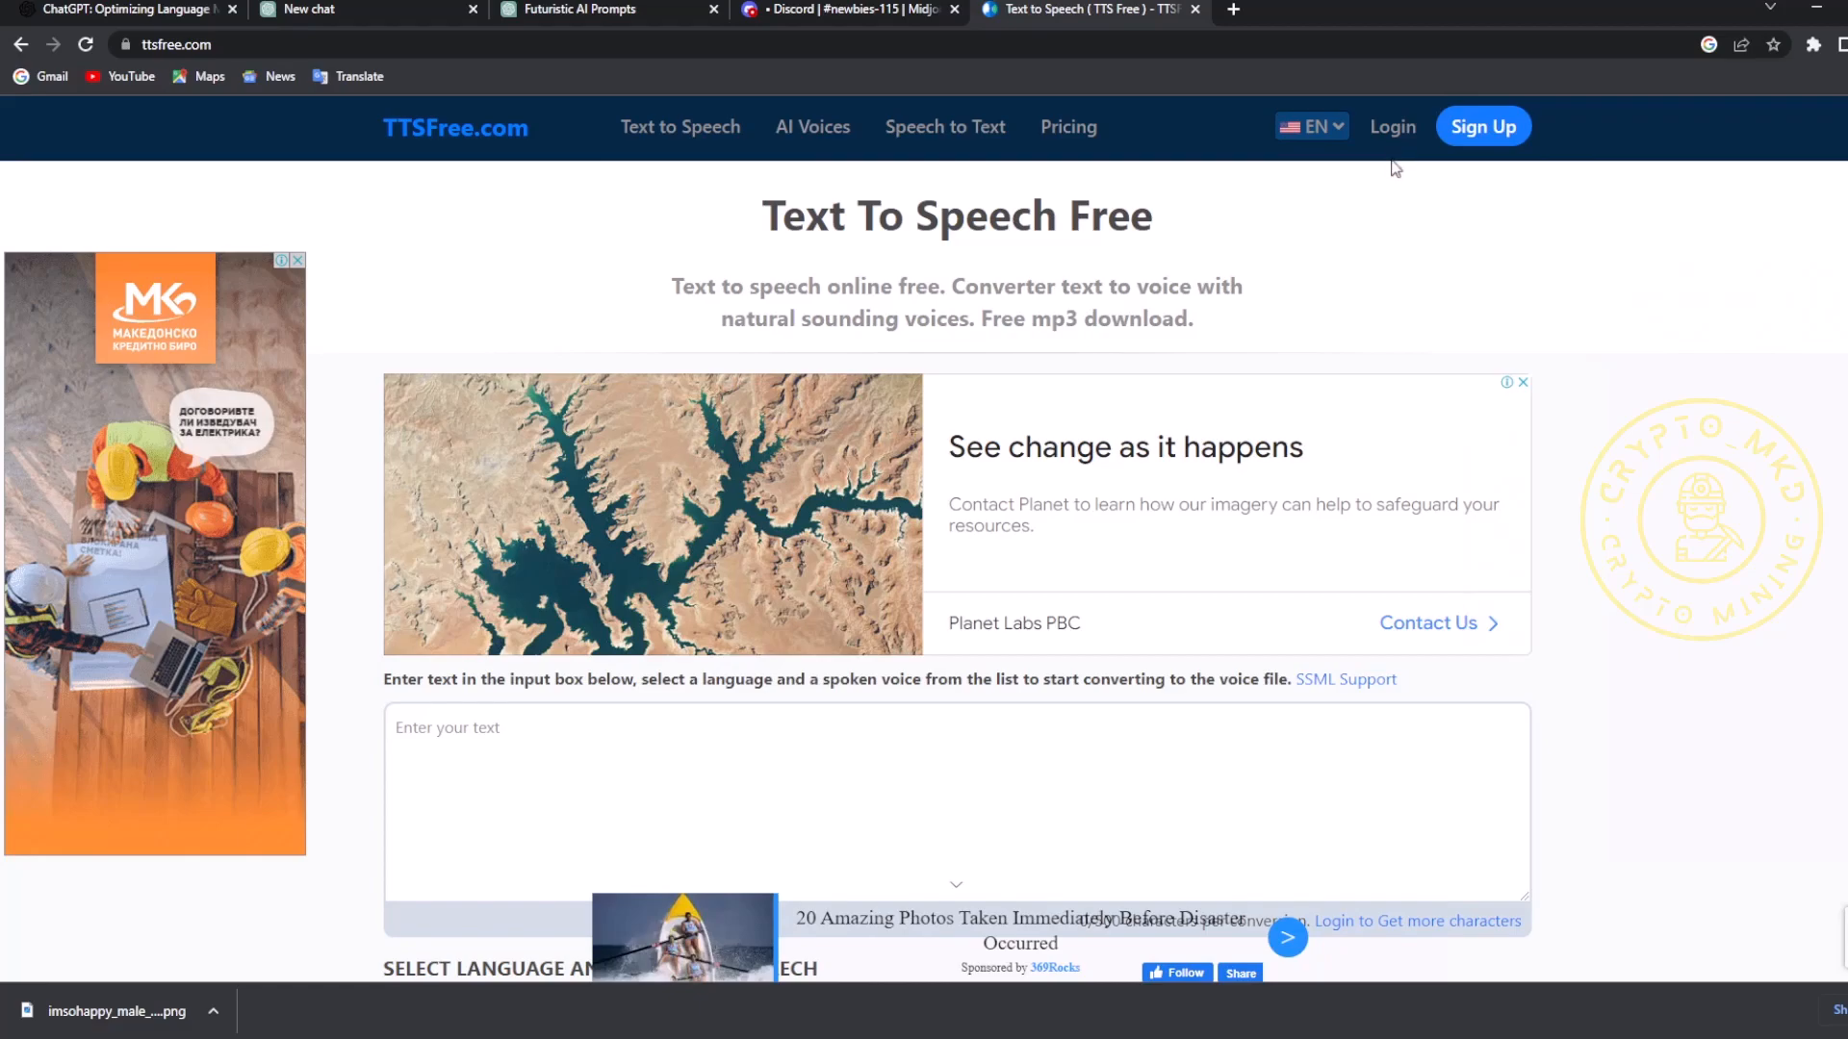
- On TTSFree.com, place the cursor in the text field and select the English (United States) voice Christopher on TTS Server 2
{"action": "scroll", "coordinate": [1395, 168], "scroll_direction": "down", "scroll_amount": 2}
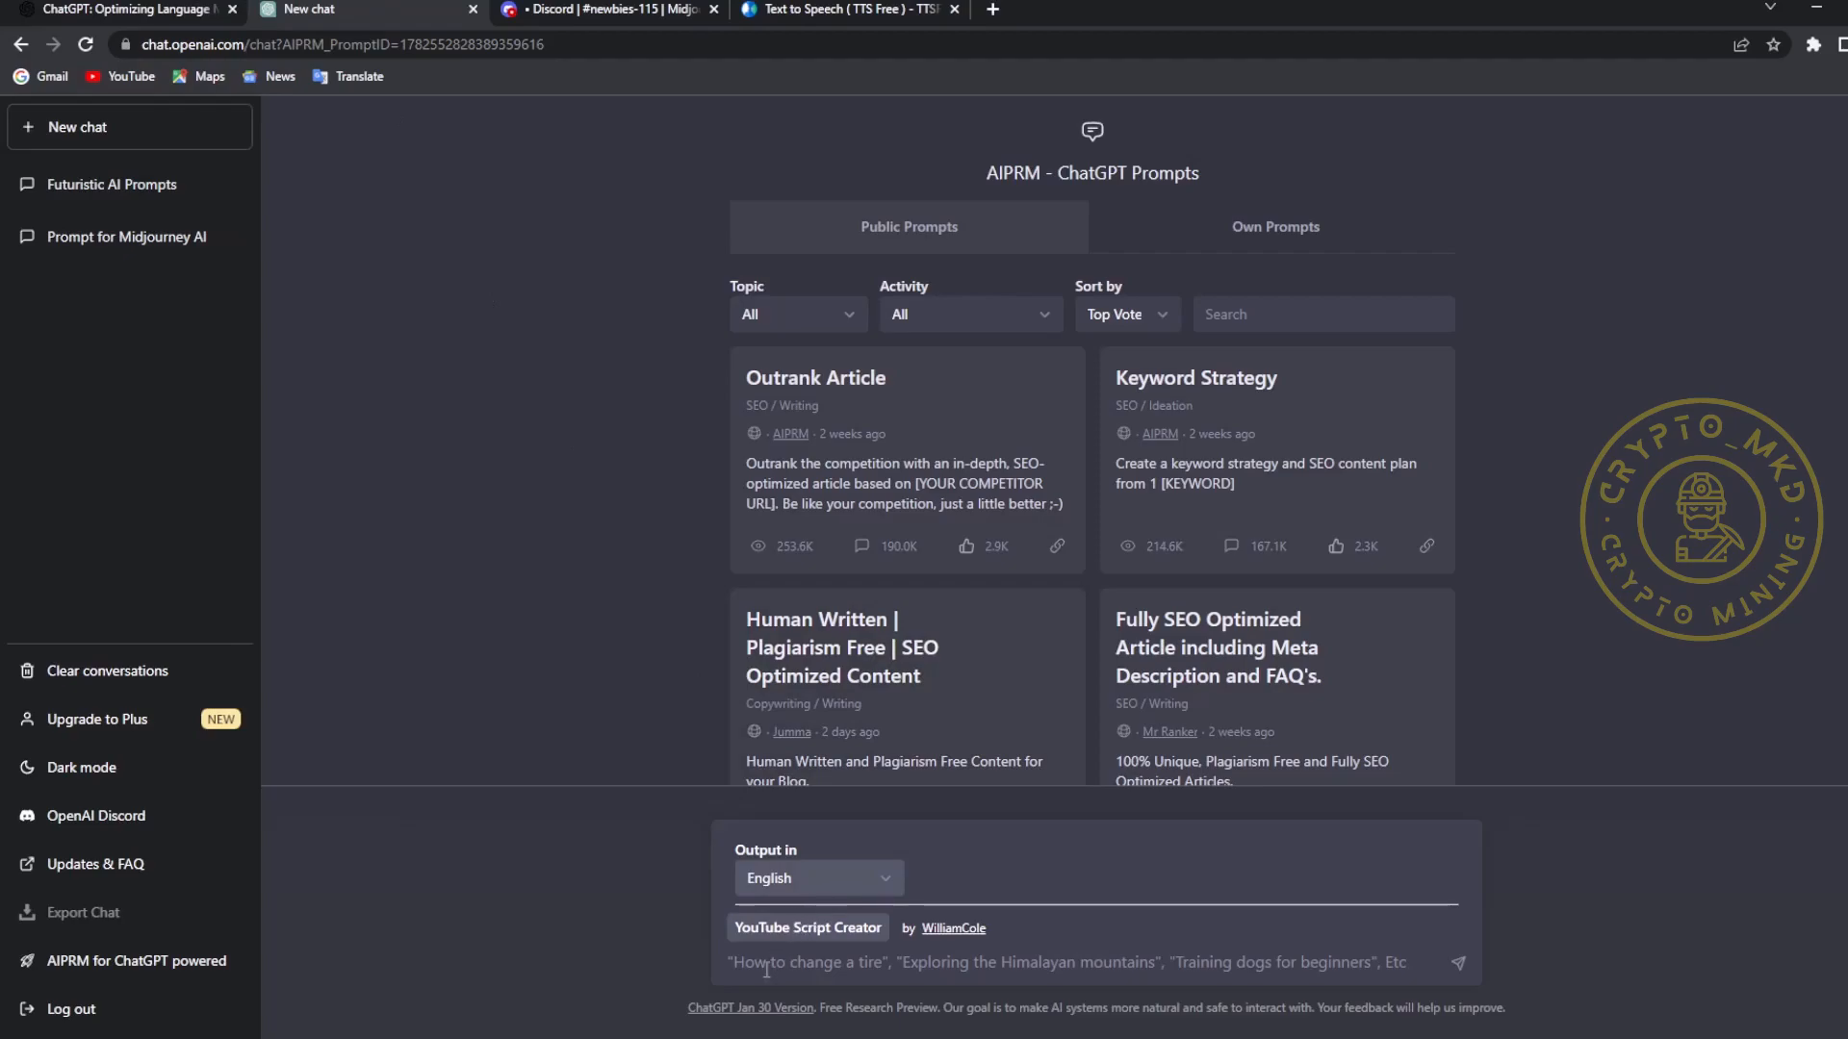
{"action": "left_click", "coordinate": [897, 8]}
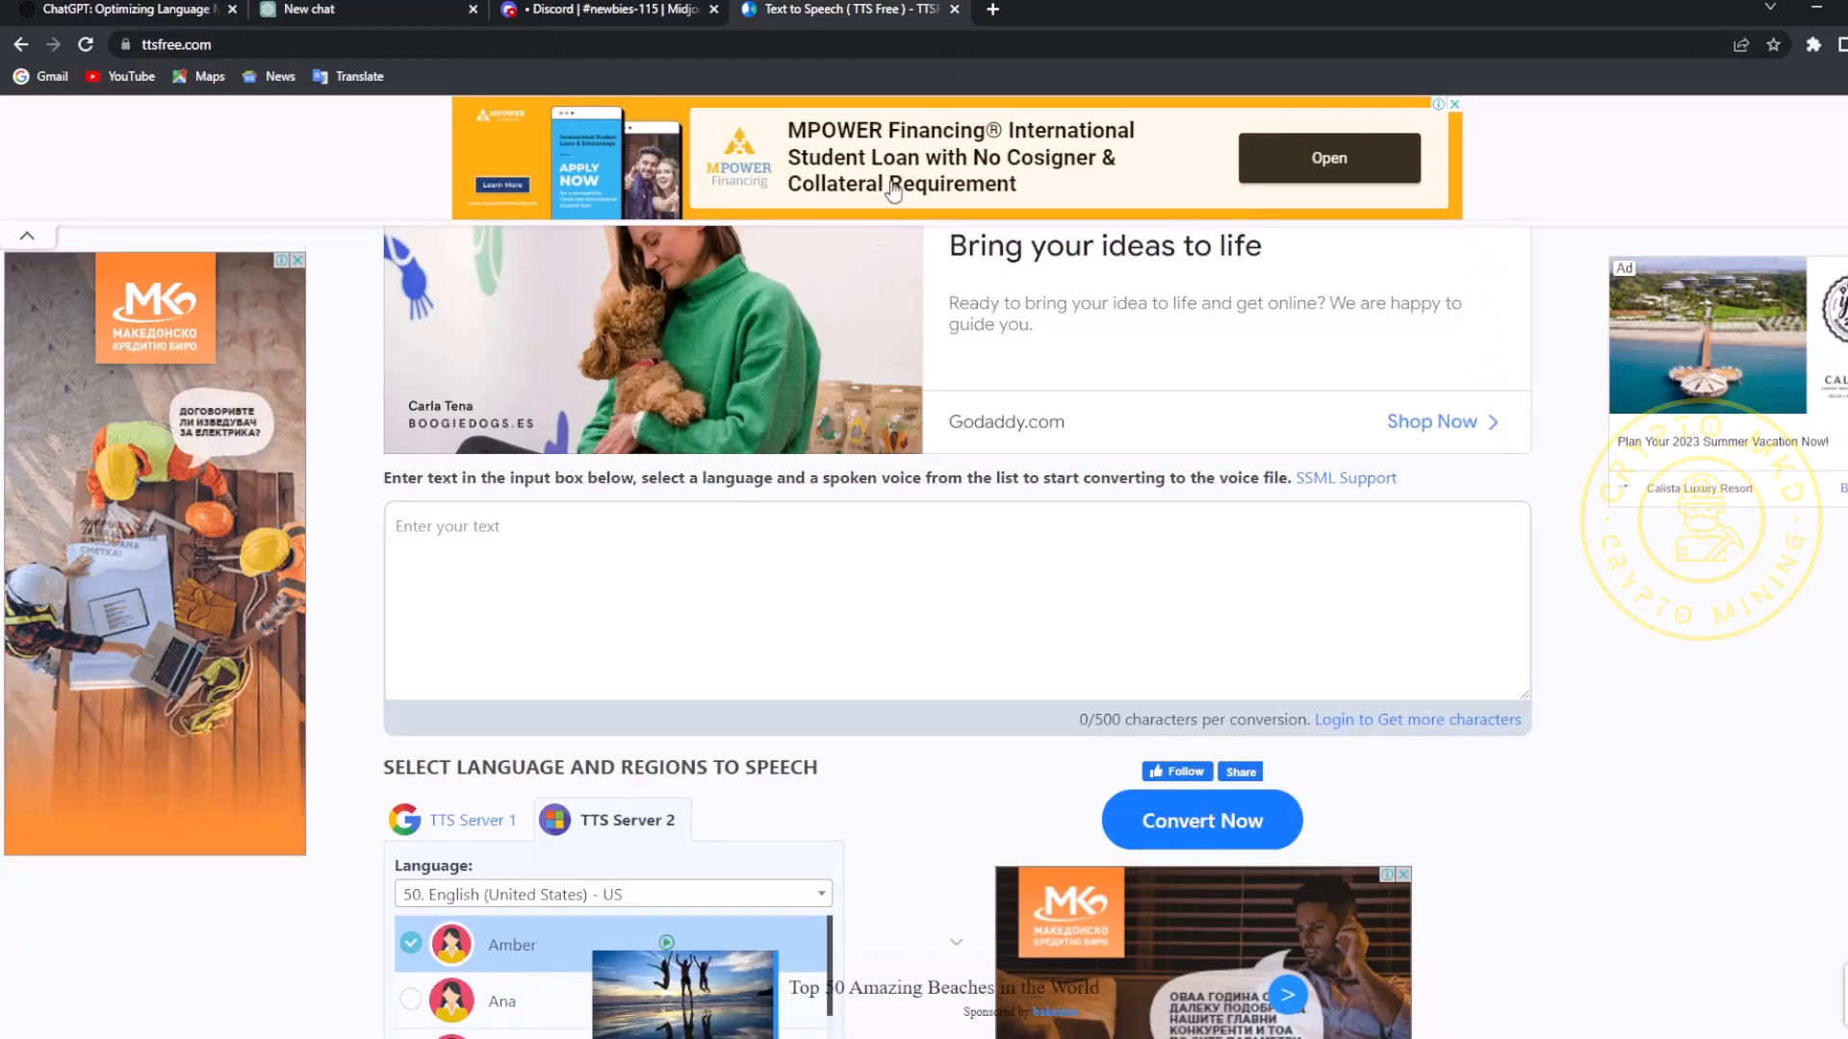
{"action": "left_click", "coordinate": [532, 540]}
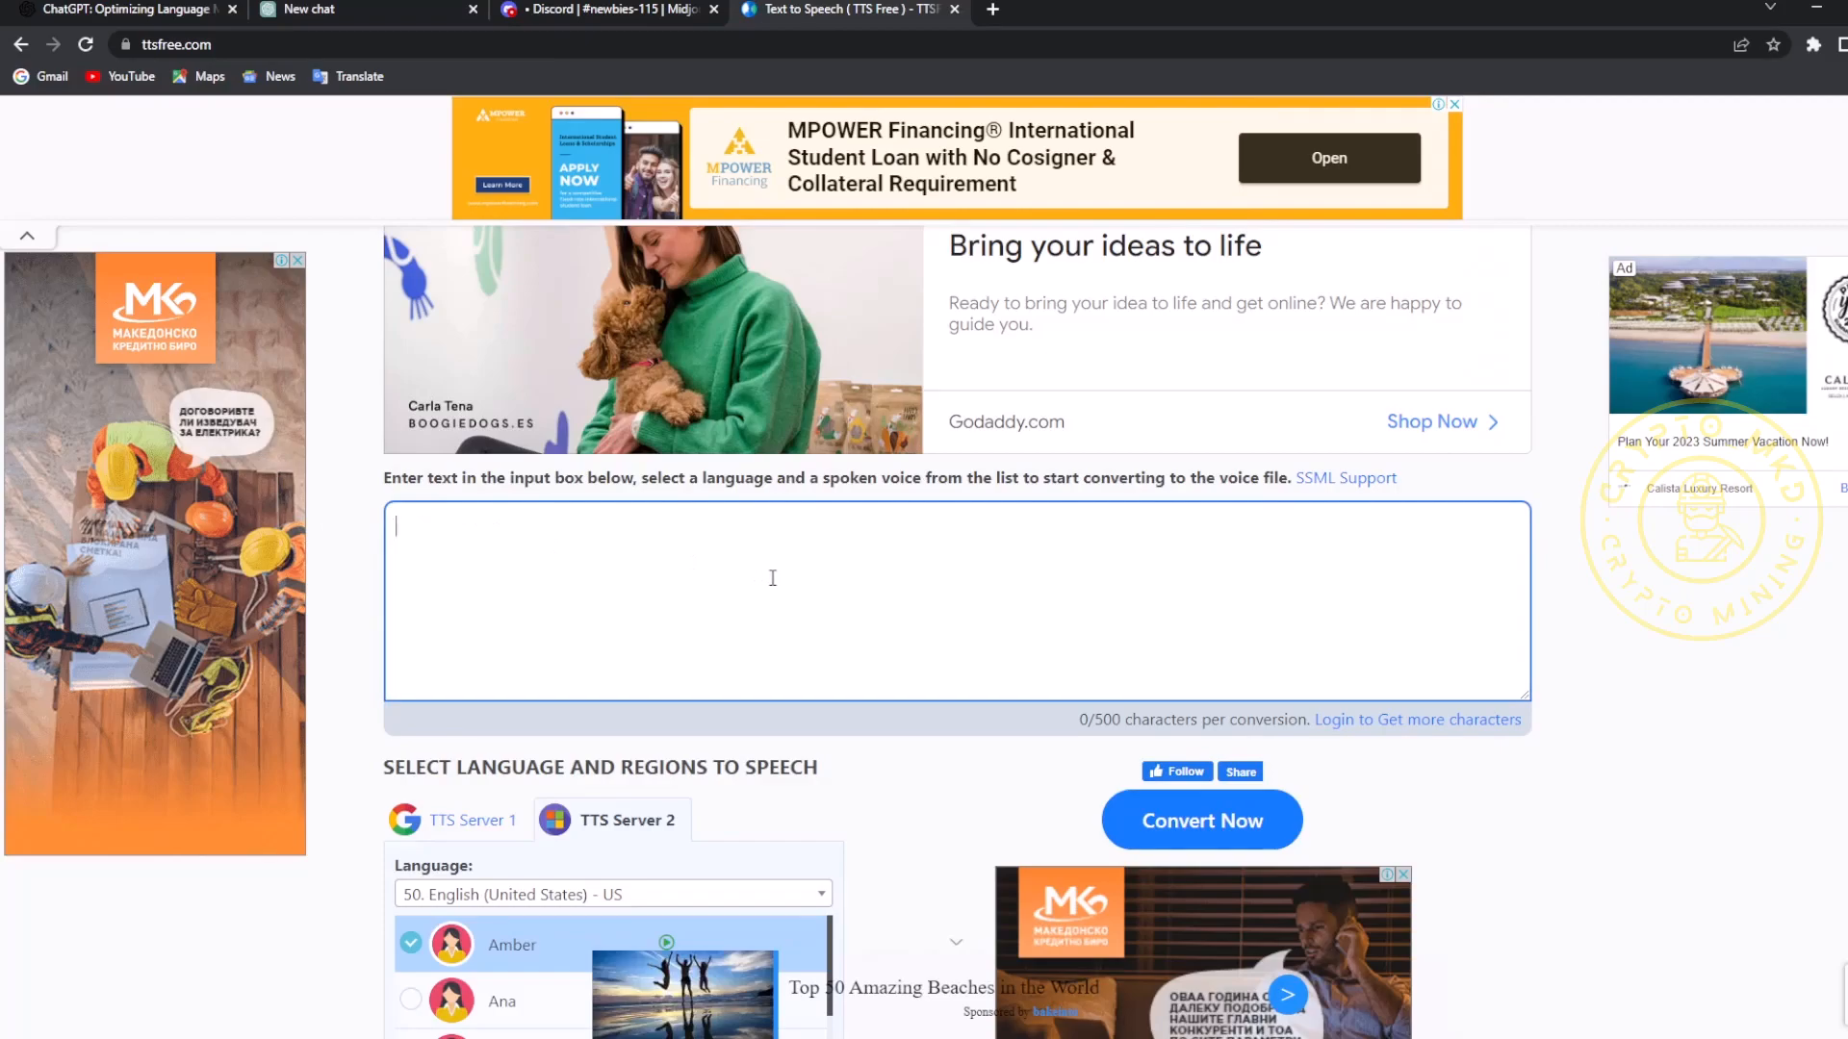
{"action": "scroll", "coordinate": [866, 614], "scroll_direction": "down", "scroll_amount": 3}
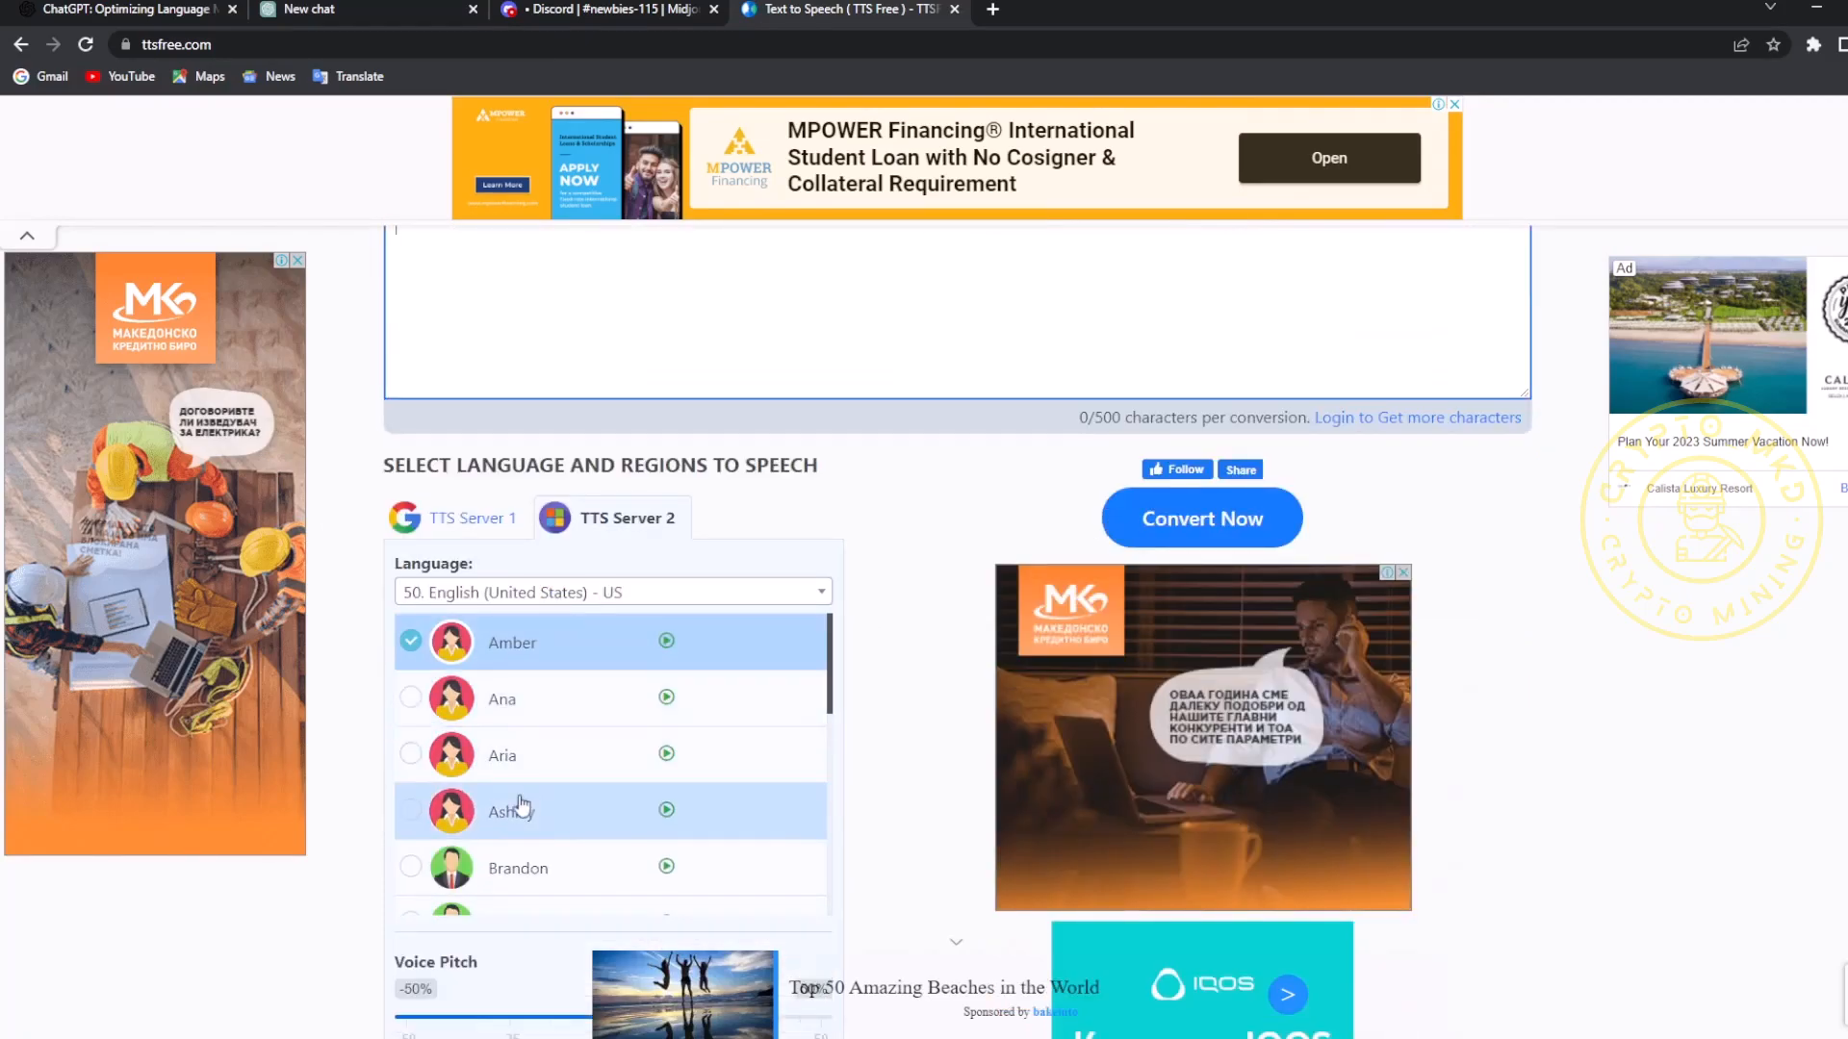
{"action": "scroll", "coordinate": [526, 804], "scroll_direction": "down", "scroll_amount": 1}
{"action": "left_click", "coordinate": [410, 822]}
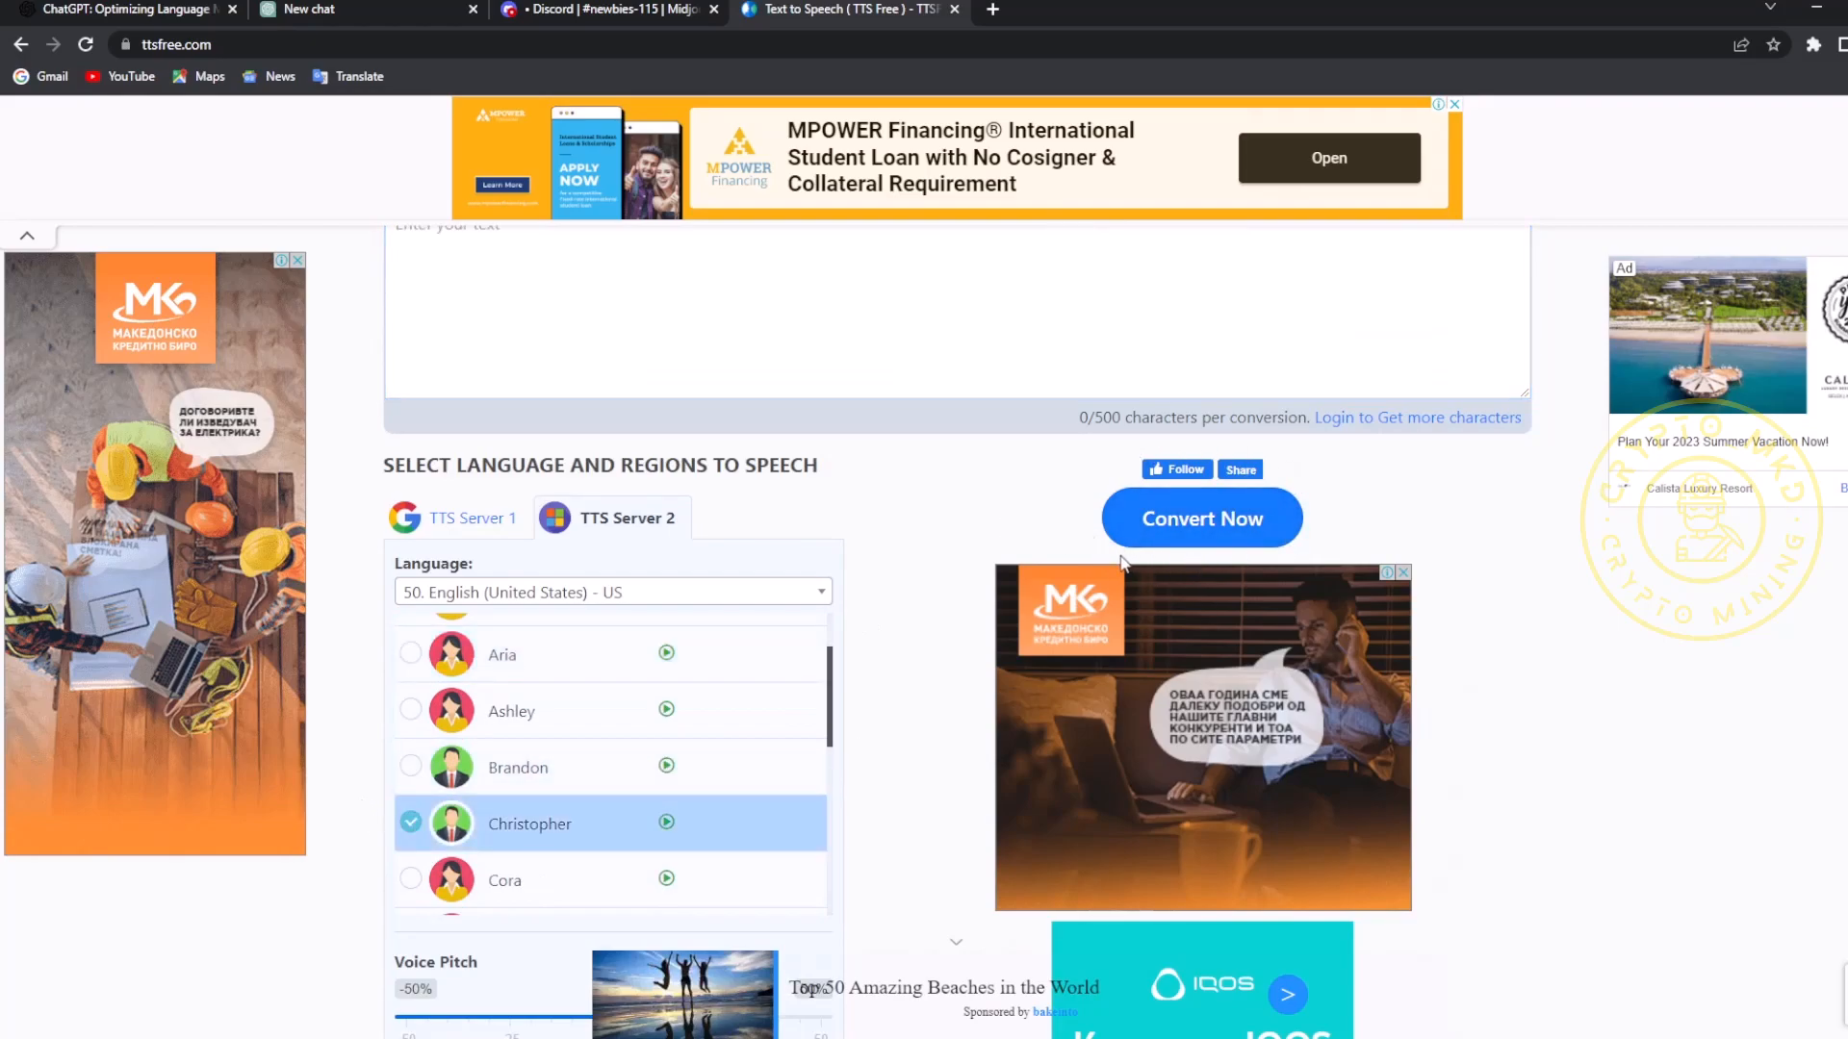
{"action": "scroll", "coordinate": [972, 597], "scroll_direction": "down", "scroll_amount": 3}
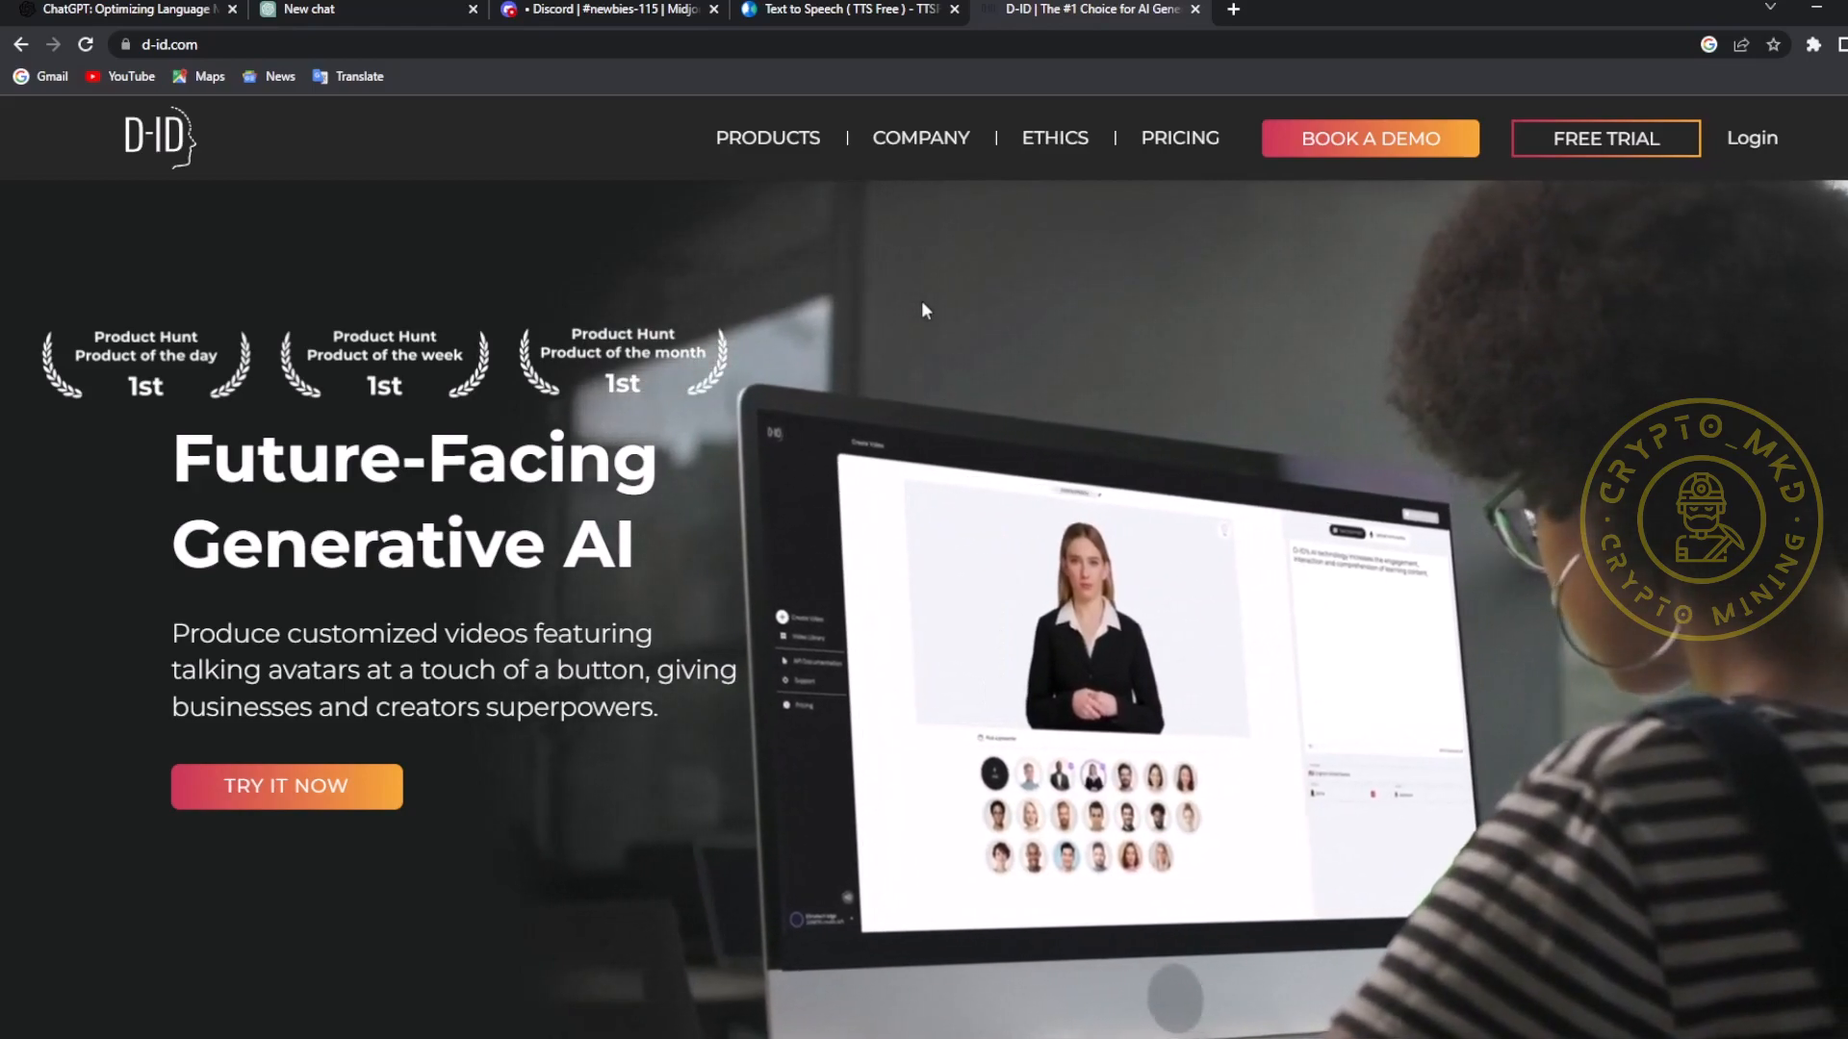
- Check the Lite plan's monthly minutes on D-ID's pricing page and open the account sign-up form from the free trial studio
{"action": "left_click", "coordinate": [1166, 143]}
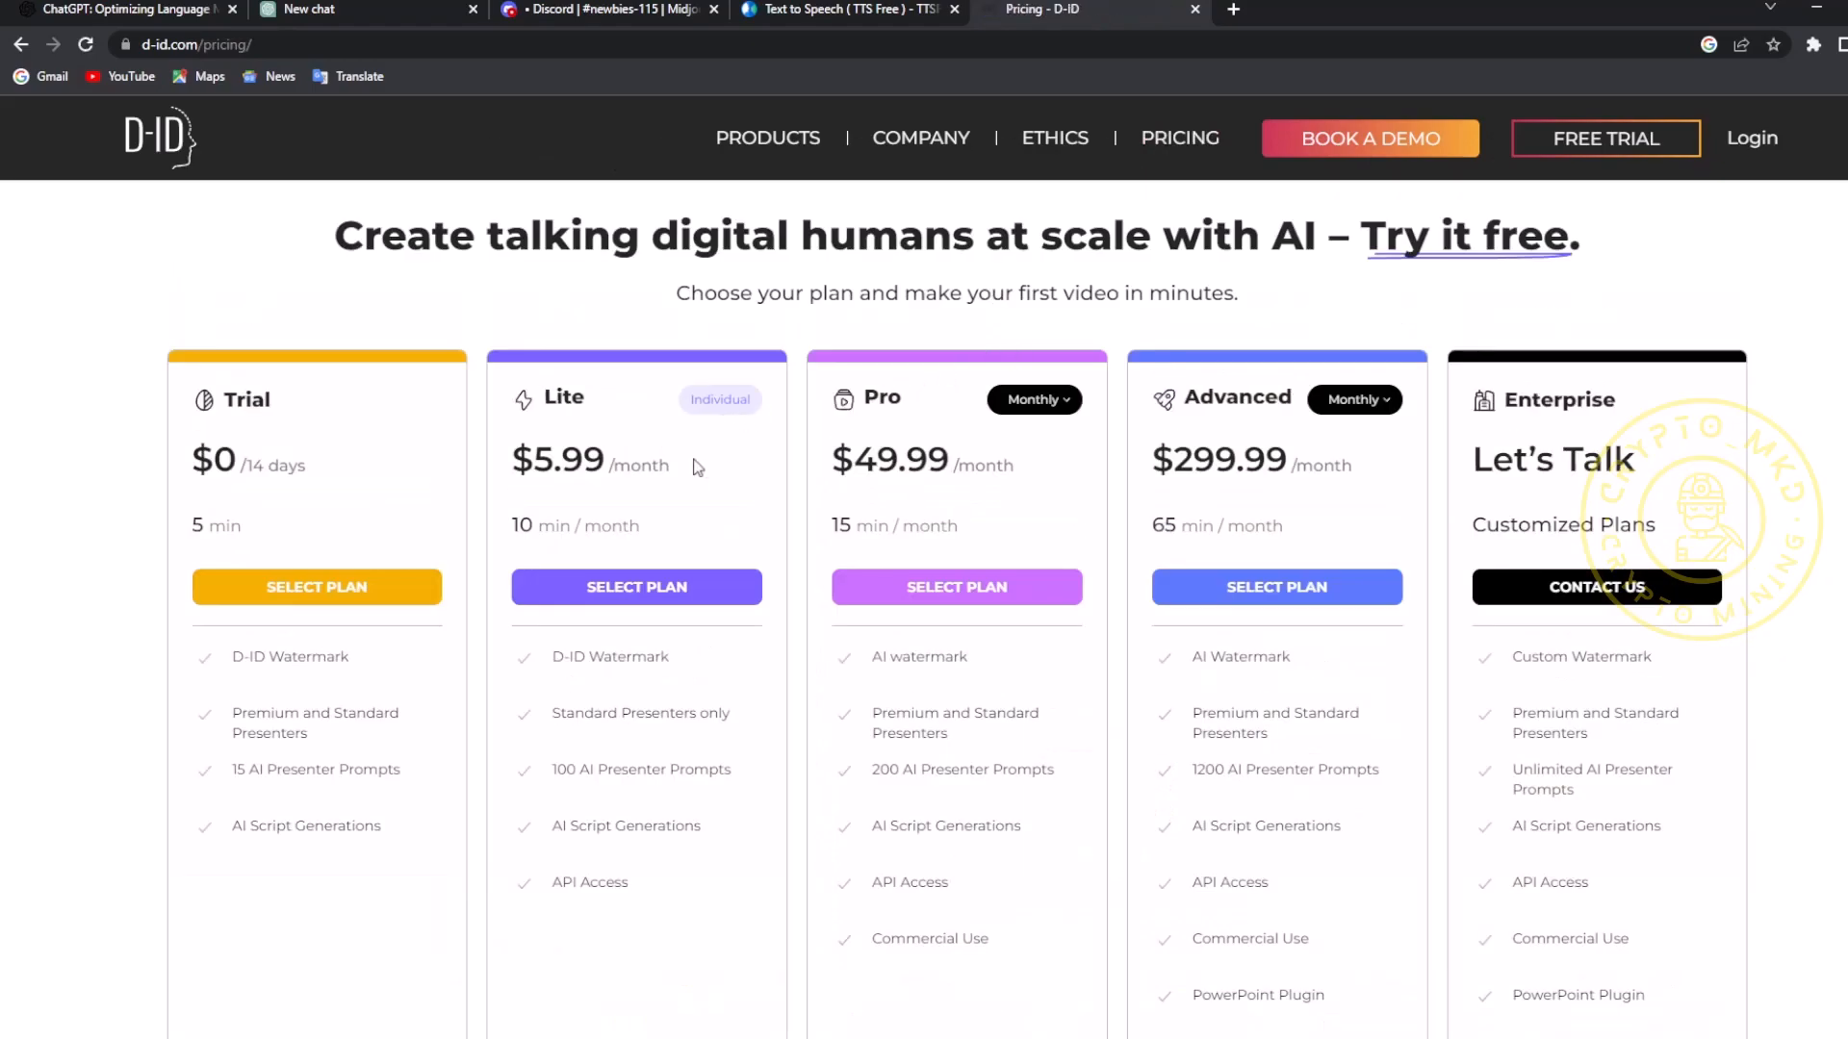
{"action": "left_click_drag", "start_coordinate": [513, 525], "coordinate": [643, 528]}
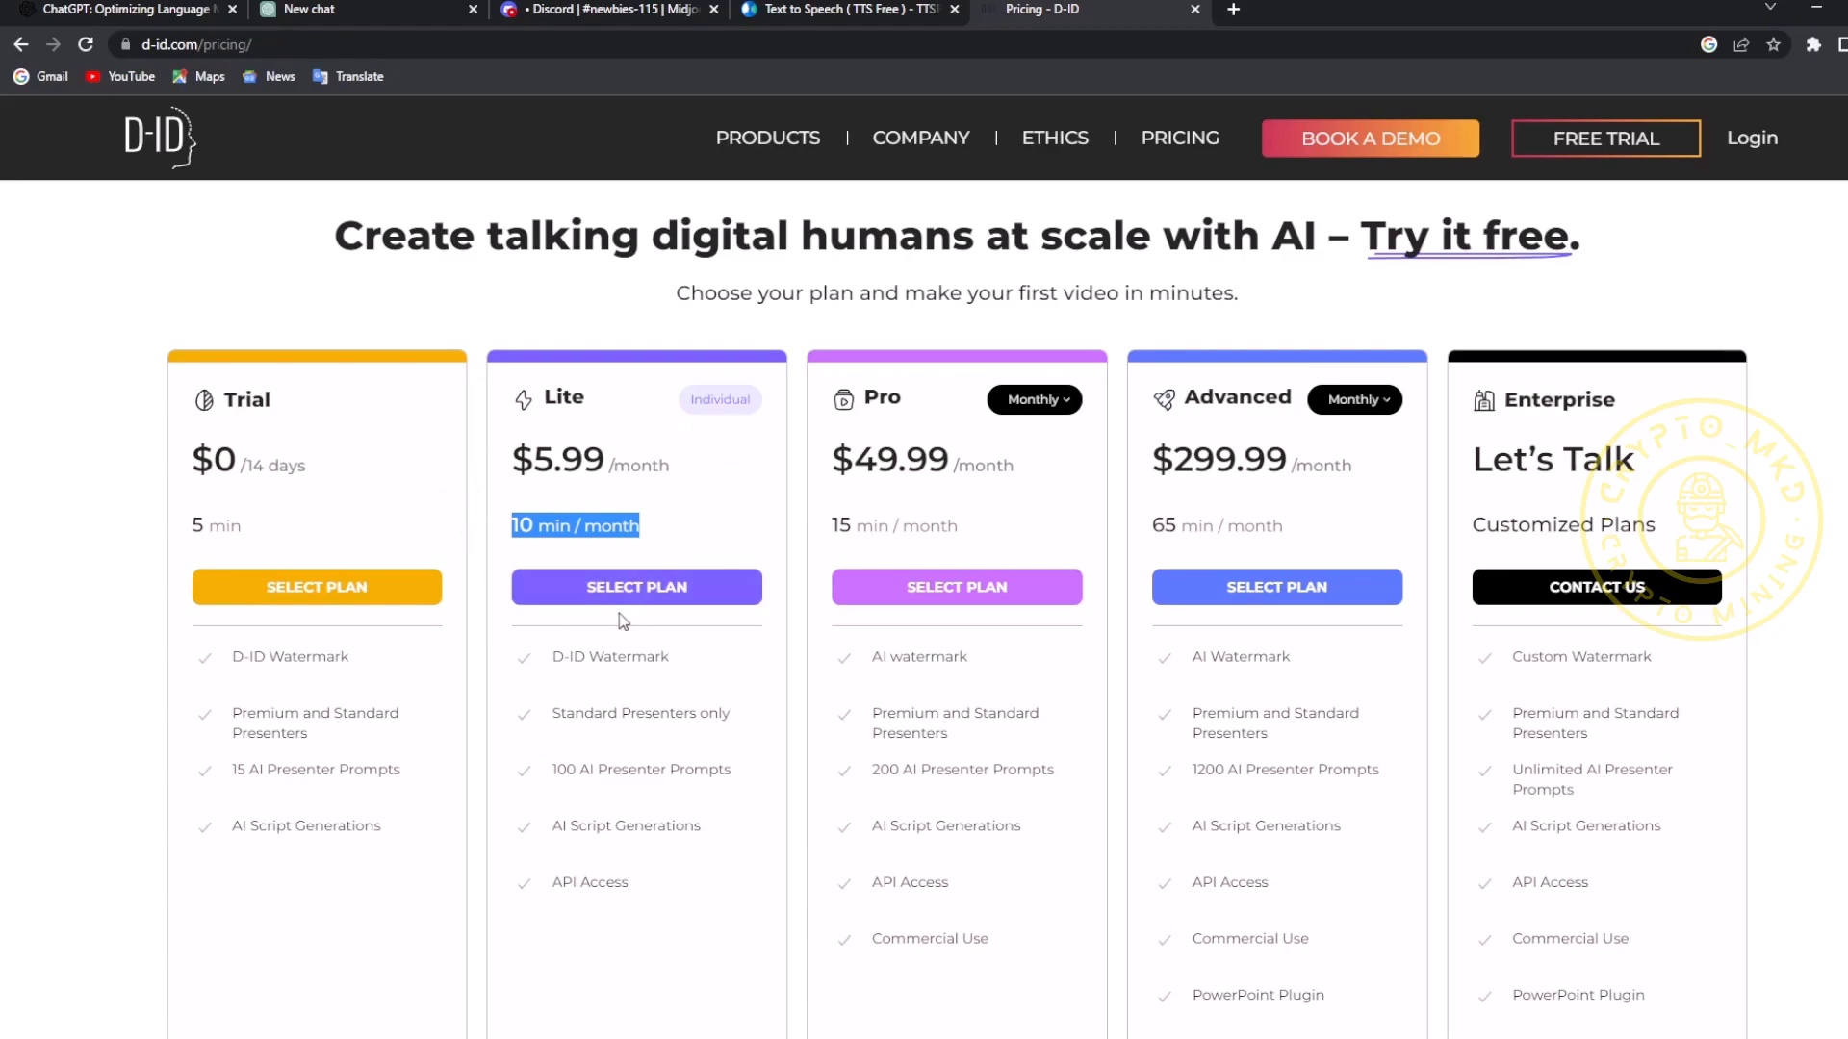
{"action": "left_click", "coordinate": [1586, 136]}
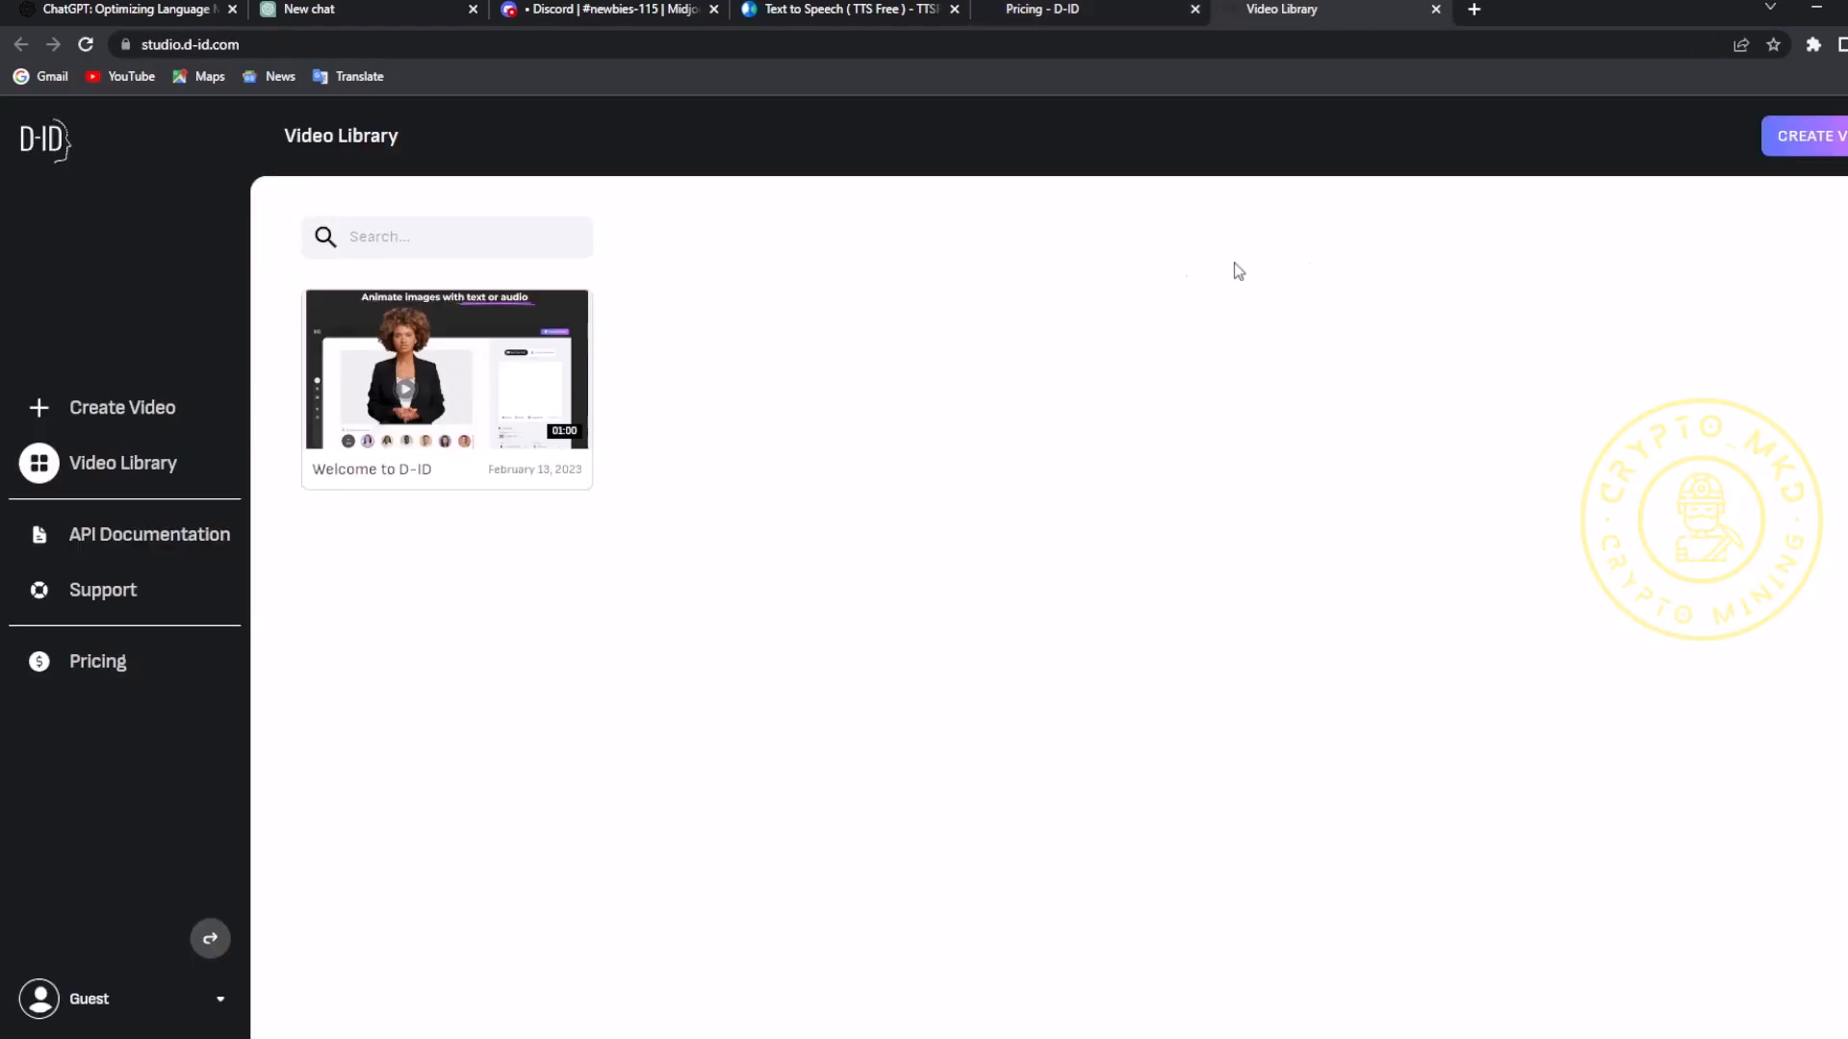
{"action": "left_click", "coordinate": [100, 1012]}
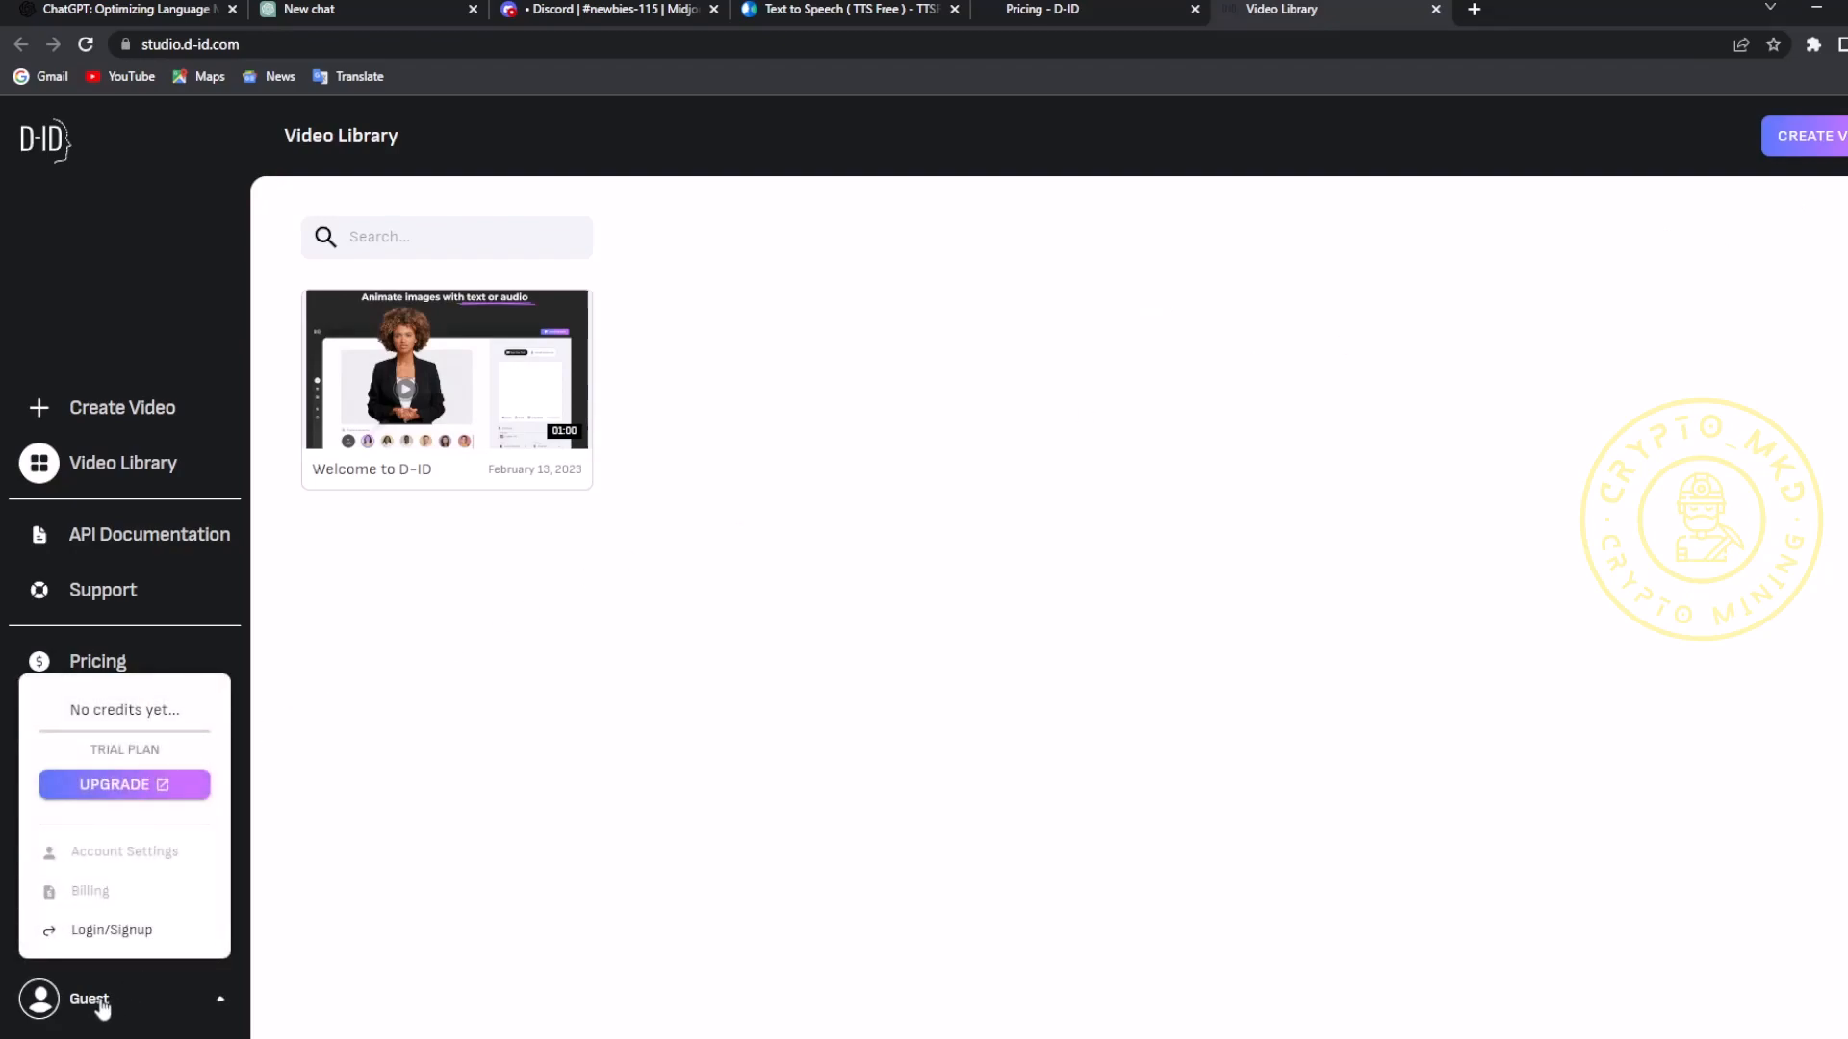
{"action": "left_click", "coordinate": [134, 933]}
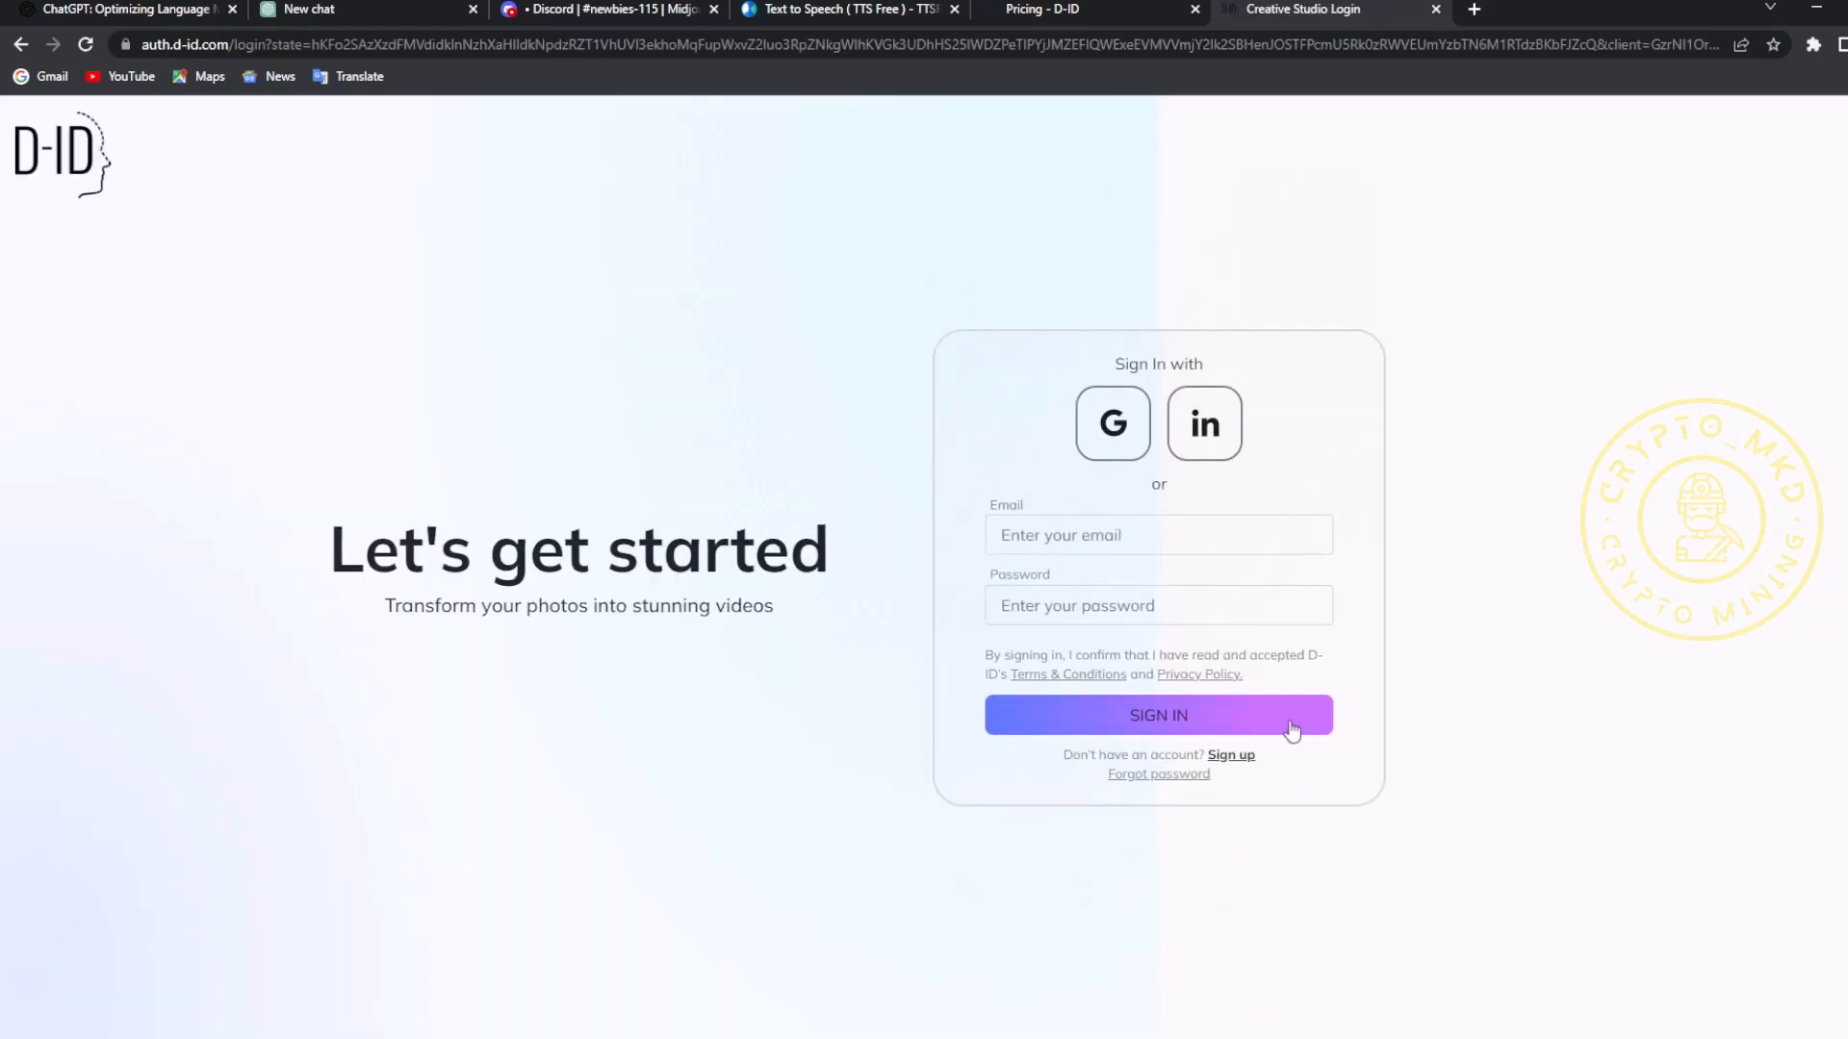
{"action": "left_click", "coordinate": [1232, 756]}
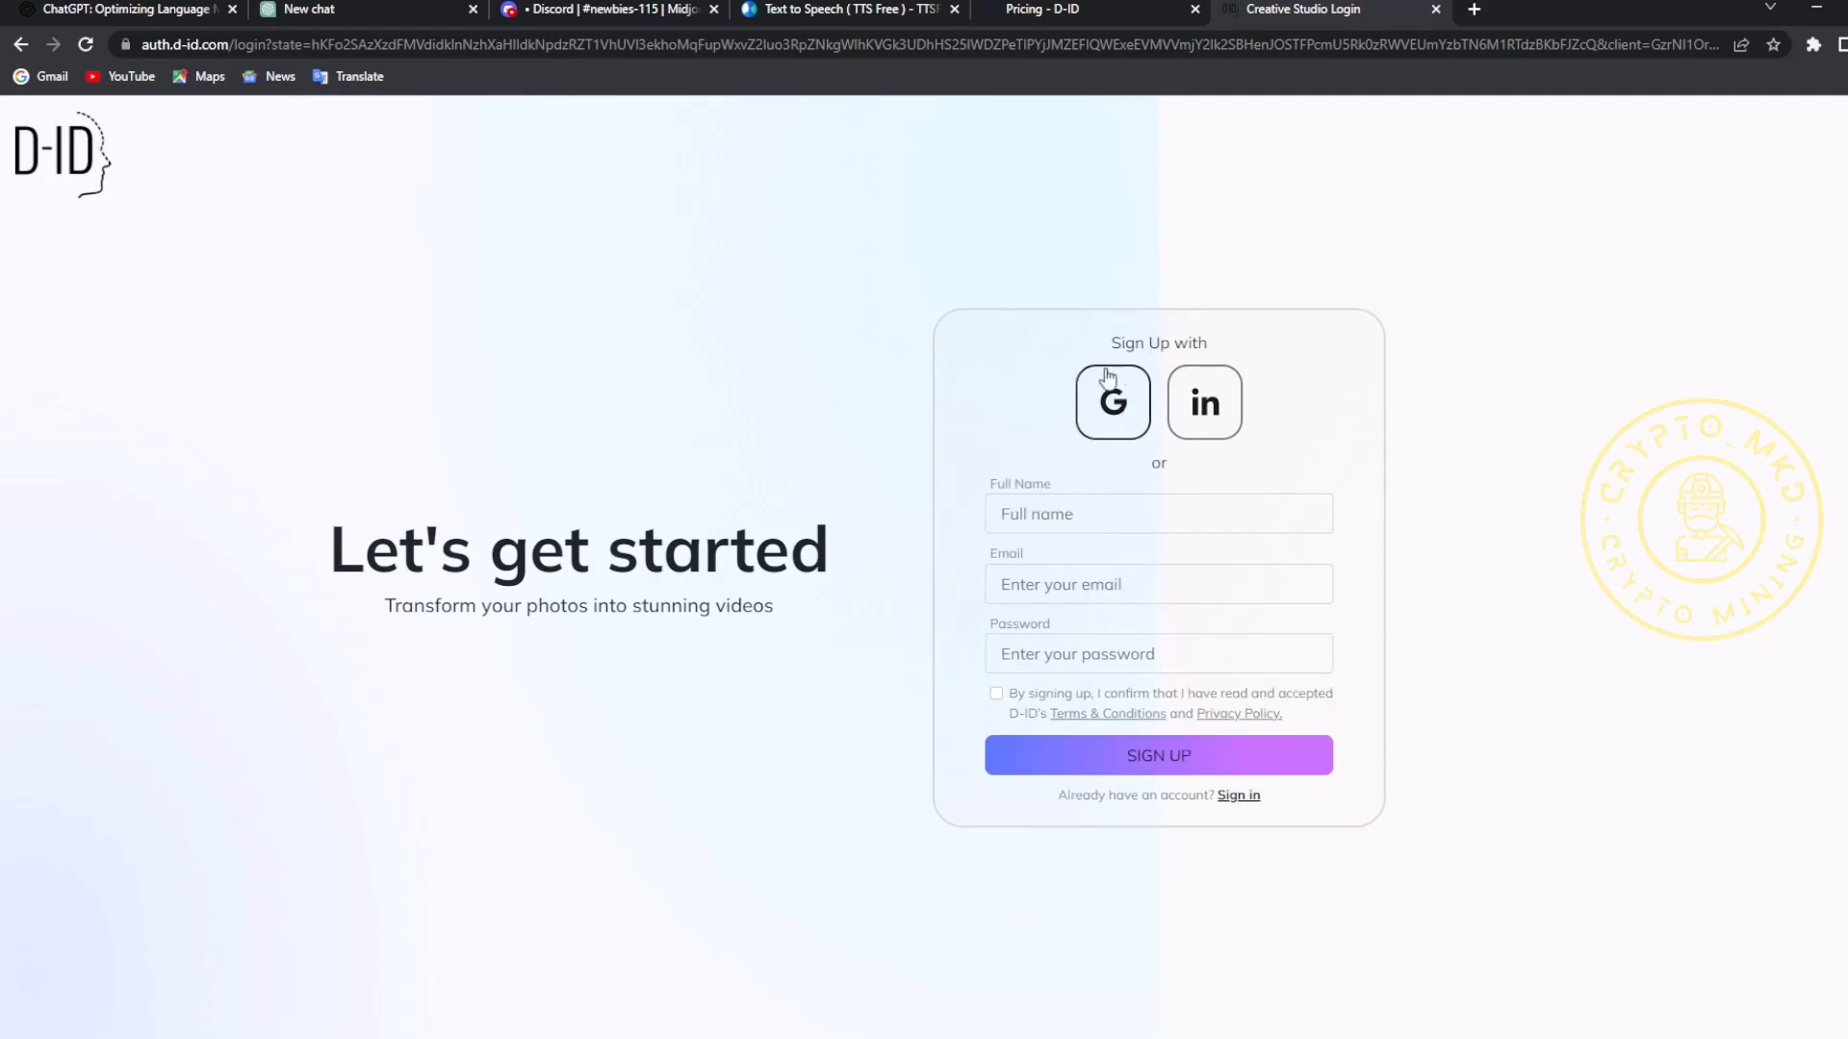
- Accept D-ID's terms, sign up with the Google test account and start creating a new video
{"action": "left_click", "coordinate": [1121, 409]}
{"action": "left_click", "coordinate": [996, 693]}
{"action": "left_click", "coordinate": [1114, 408]}
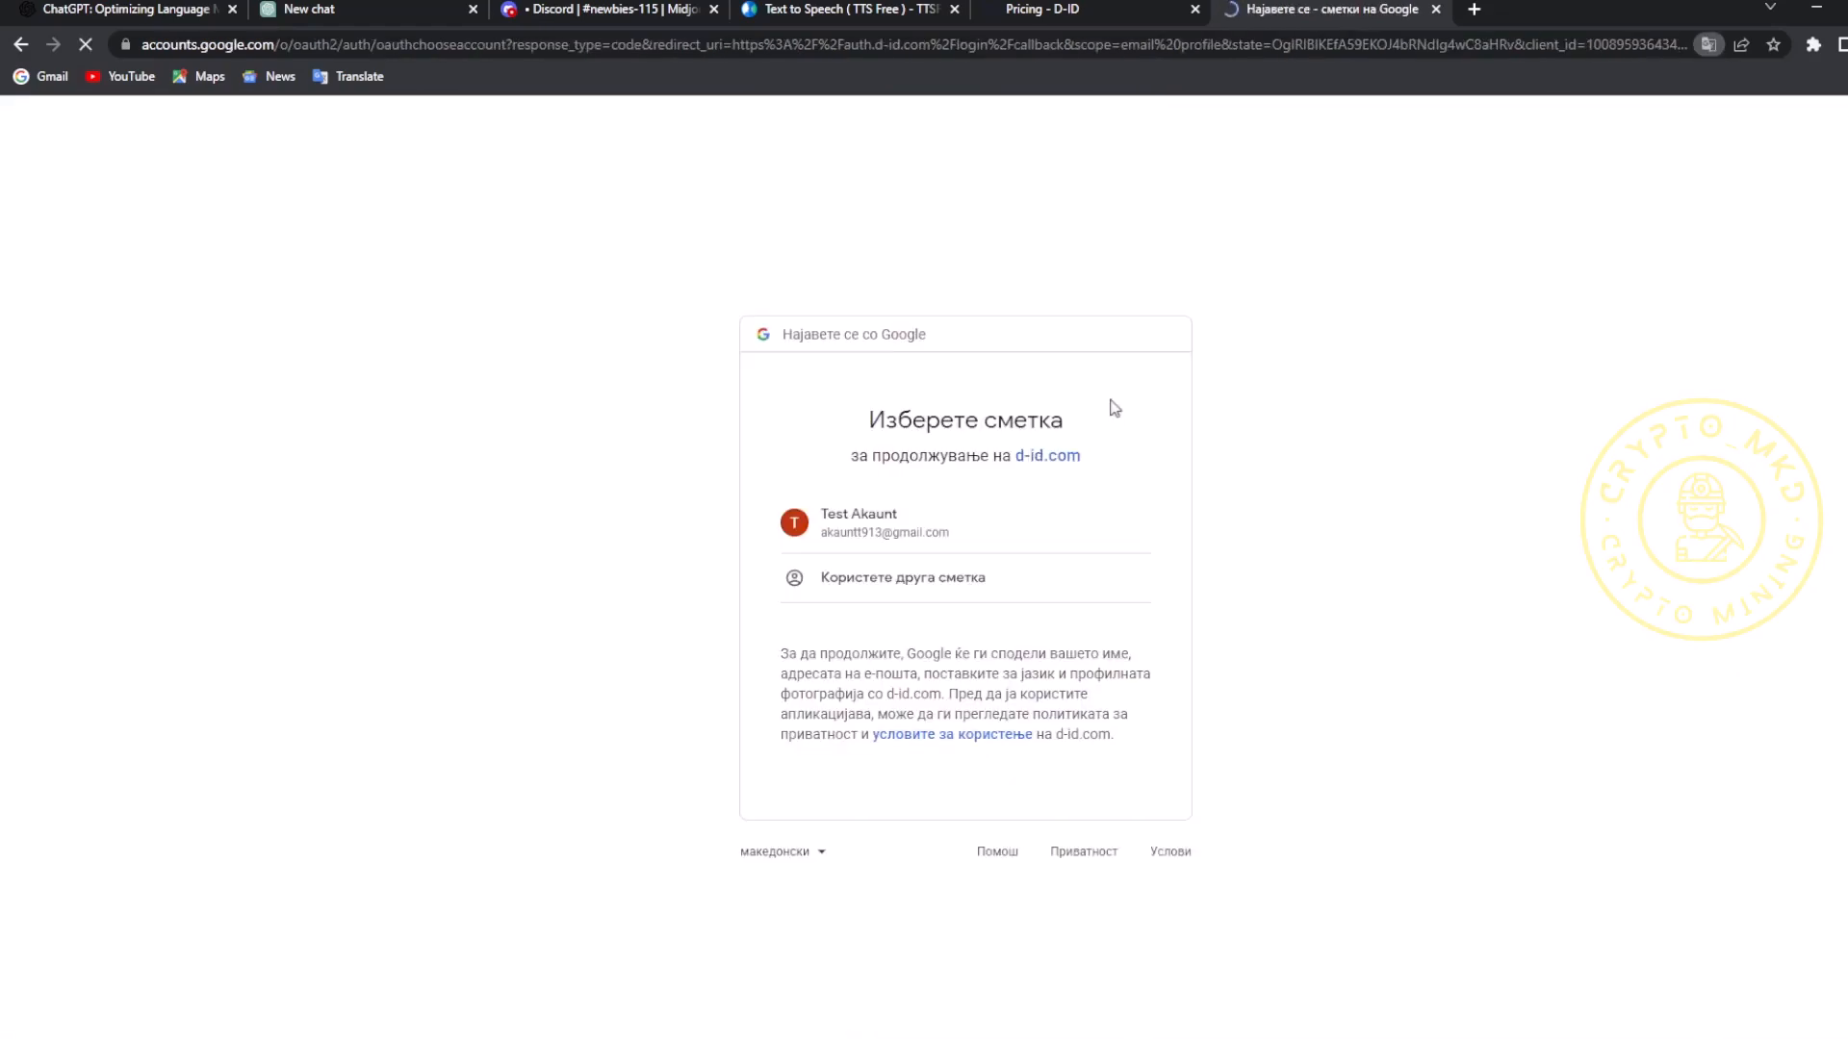
{"action": "left_click", "coordinate": [872, 537]}
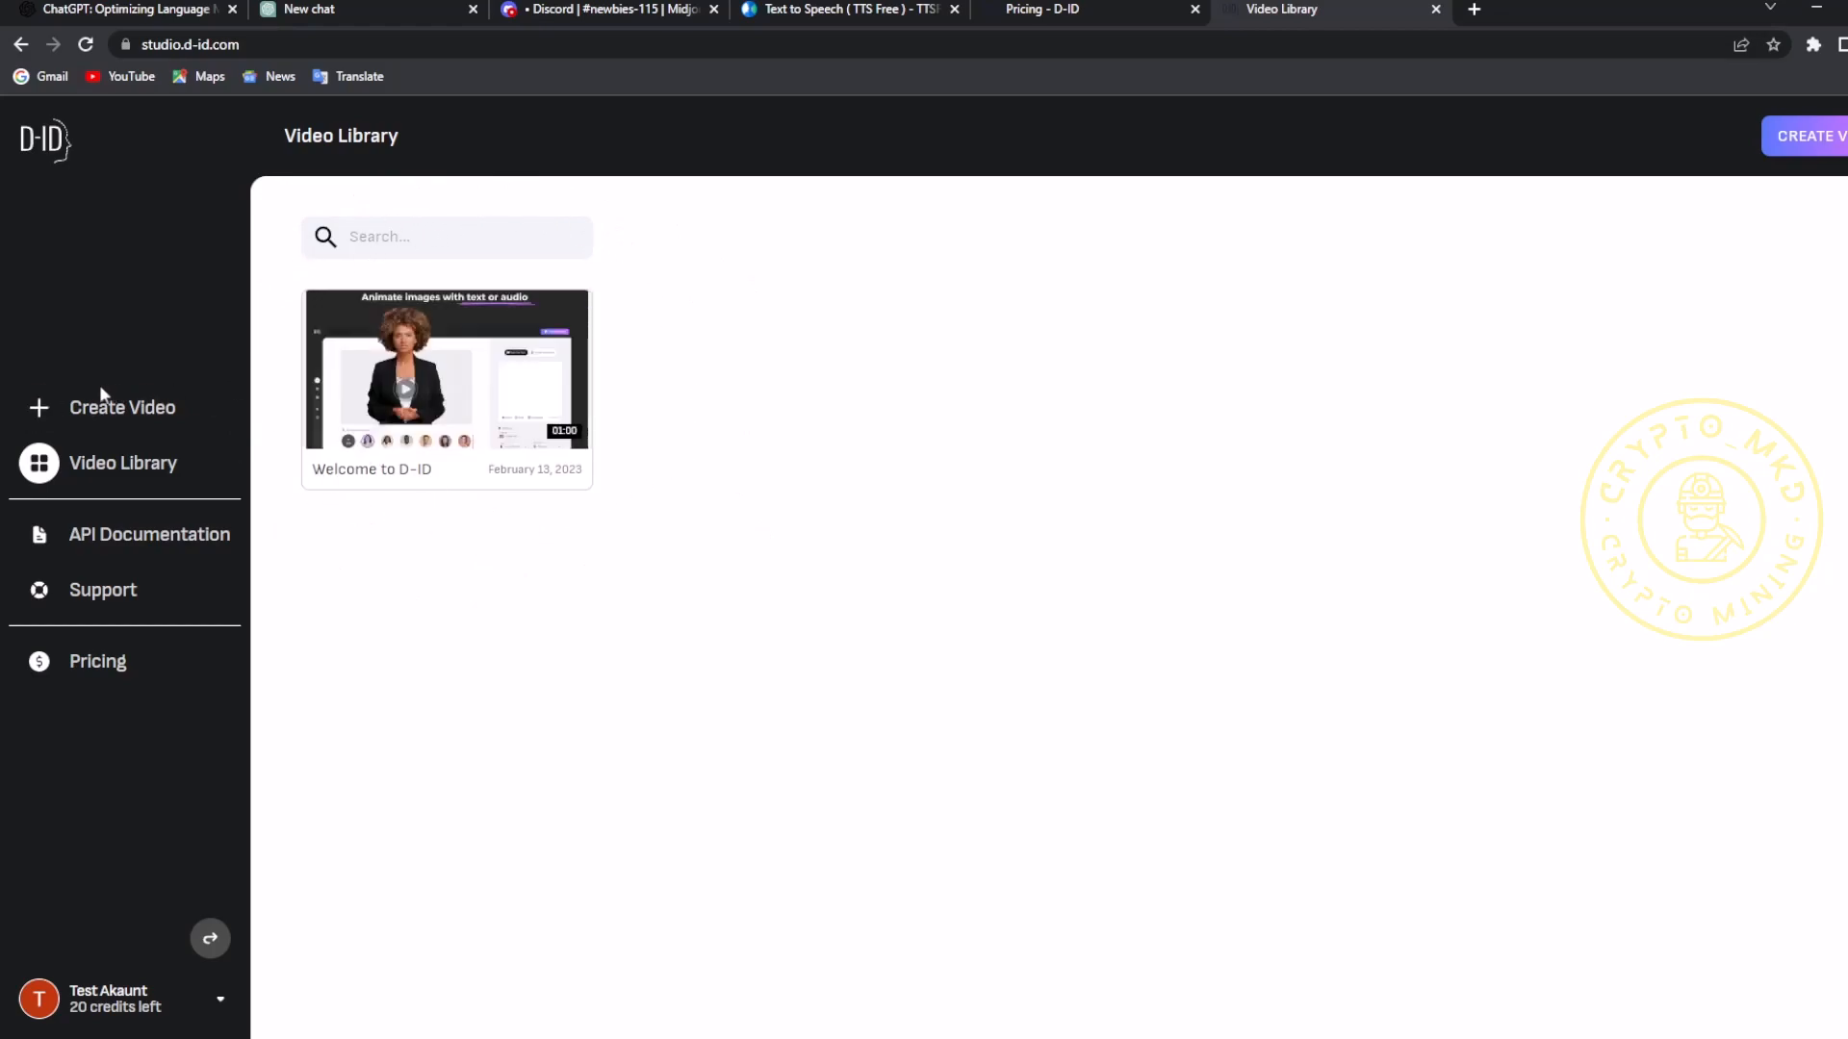
{"action": "left_click", "coordinate": [134, 412]}
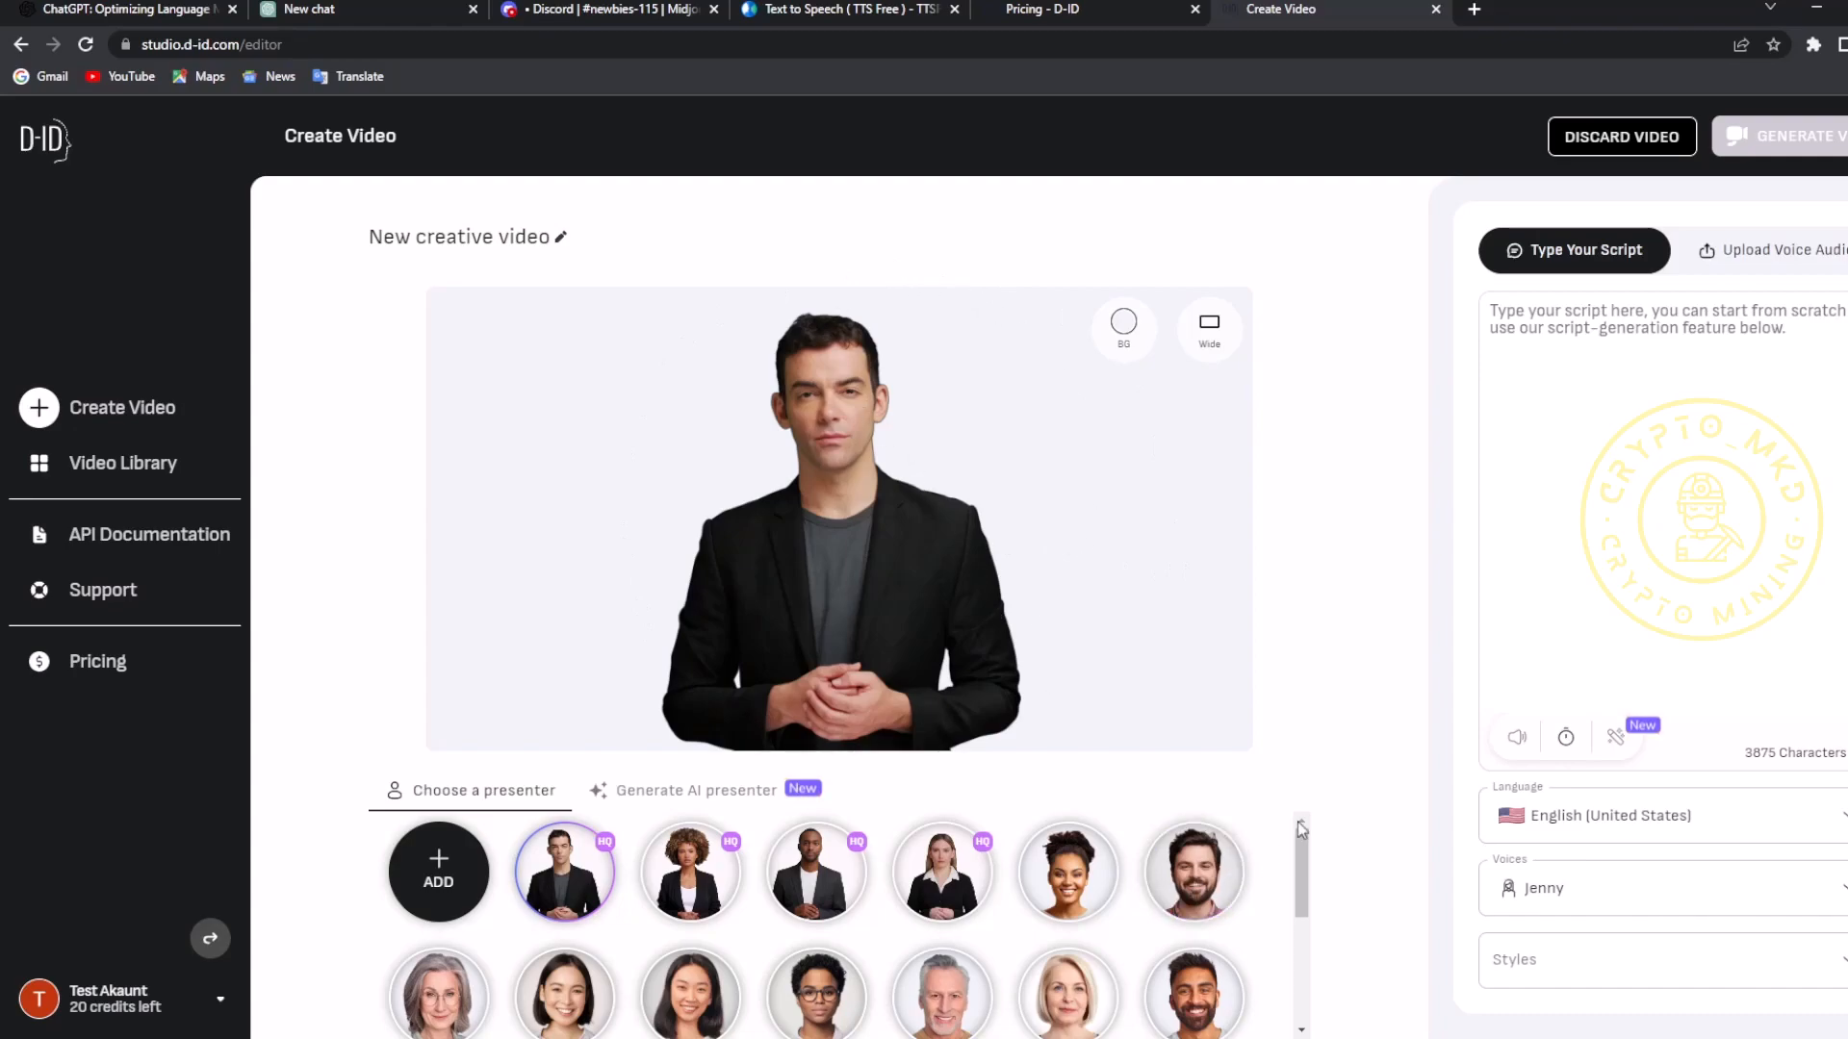
- Browse the stock presenters and preview the woman in the black suit, the smiling curly-haired woman and the bearded man
{"action": "scroll", "coordinate": [1193, 895], "scroll_direction": "down", "scroll_amount": 5}
{"action": "scroll", "coordinate": [1229, 908], "scroll_direction": "up", "scroll_amount": 5}
{"action": "scroll", "coordinate": [1035, 911], "scroll_direction": "down", "scroll_amount": 2}
{"action": "scroll", "coordinate": [1036, 911], "scroll_direction": "down", "scroll_amount": 2}
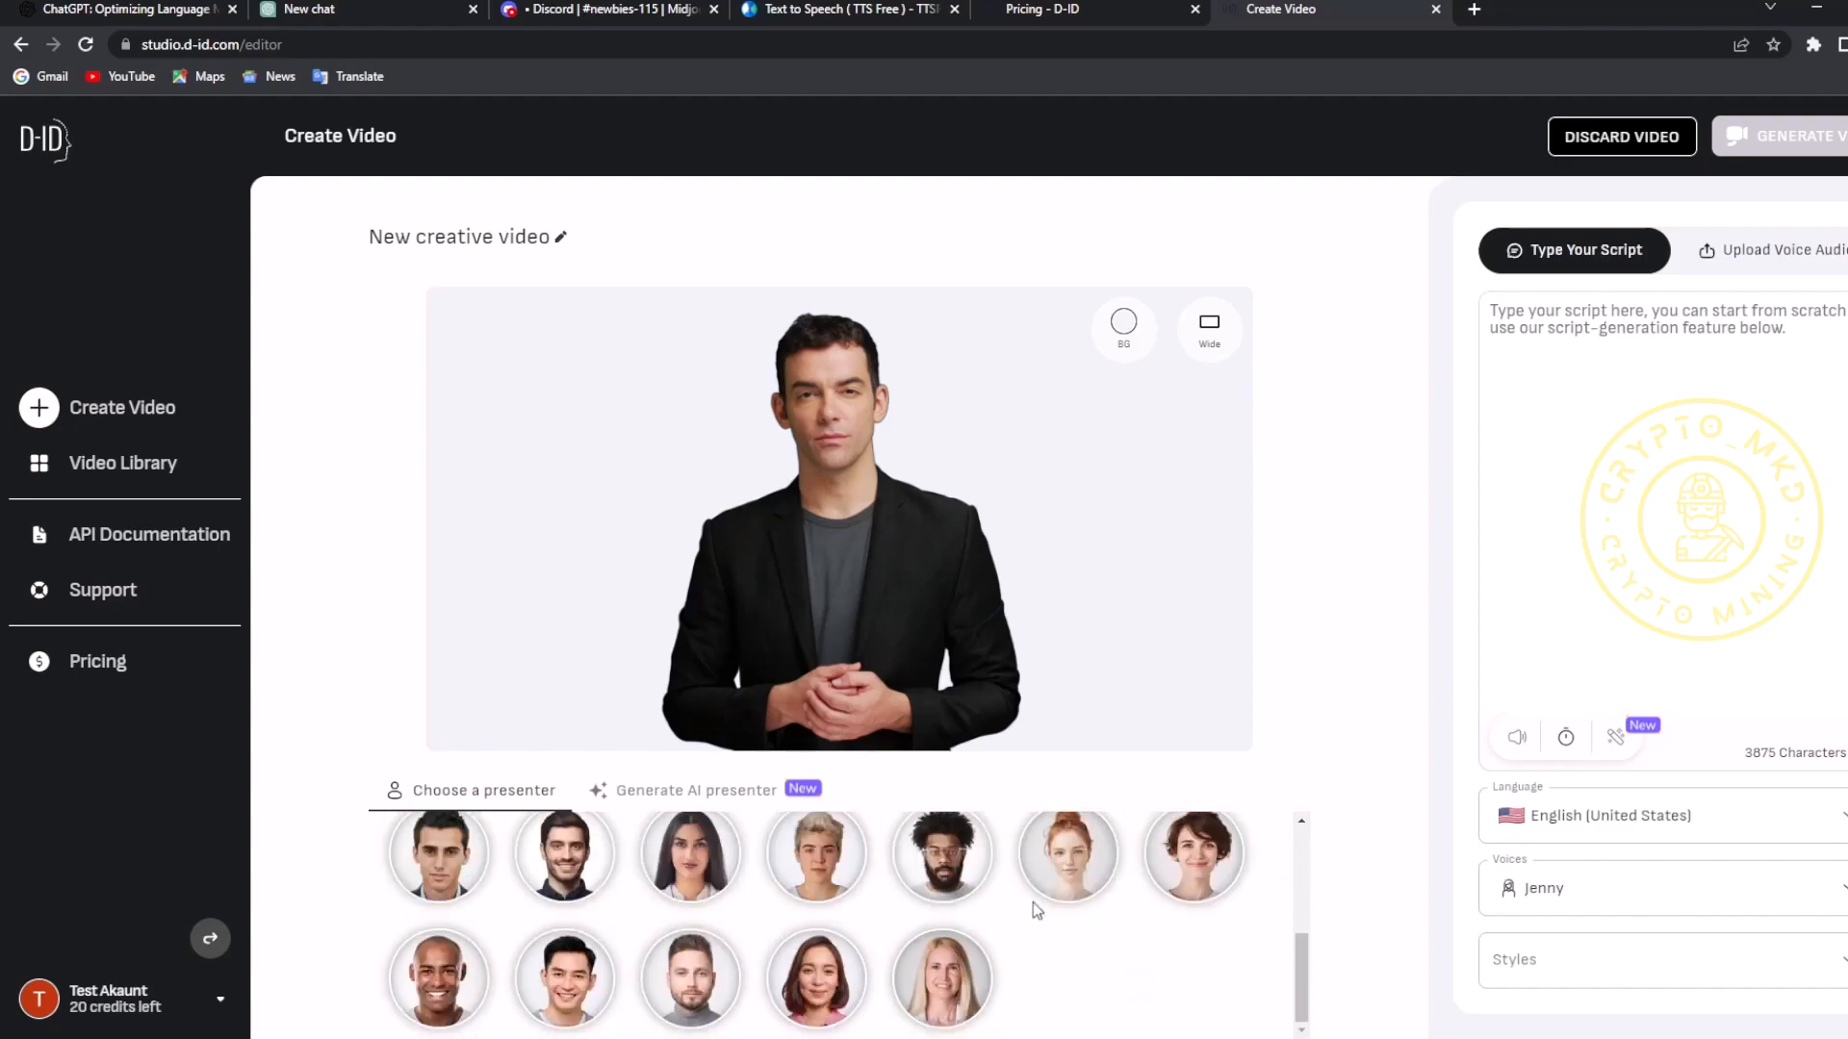
{"action": "scroll", "coordinate": [770, 895], "scroll_direction": "up", "scroll_amount": 3}
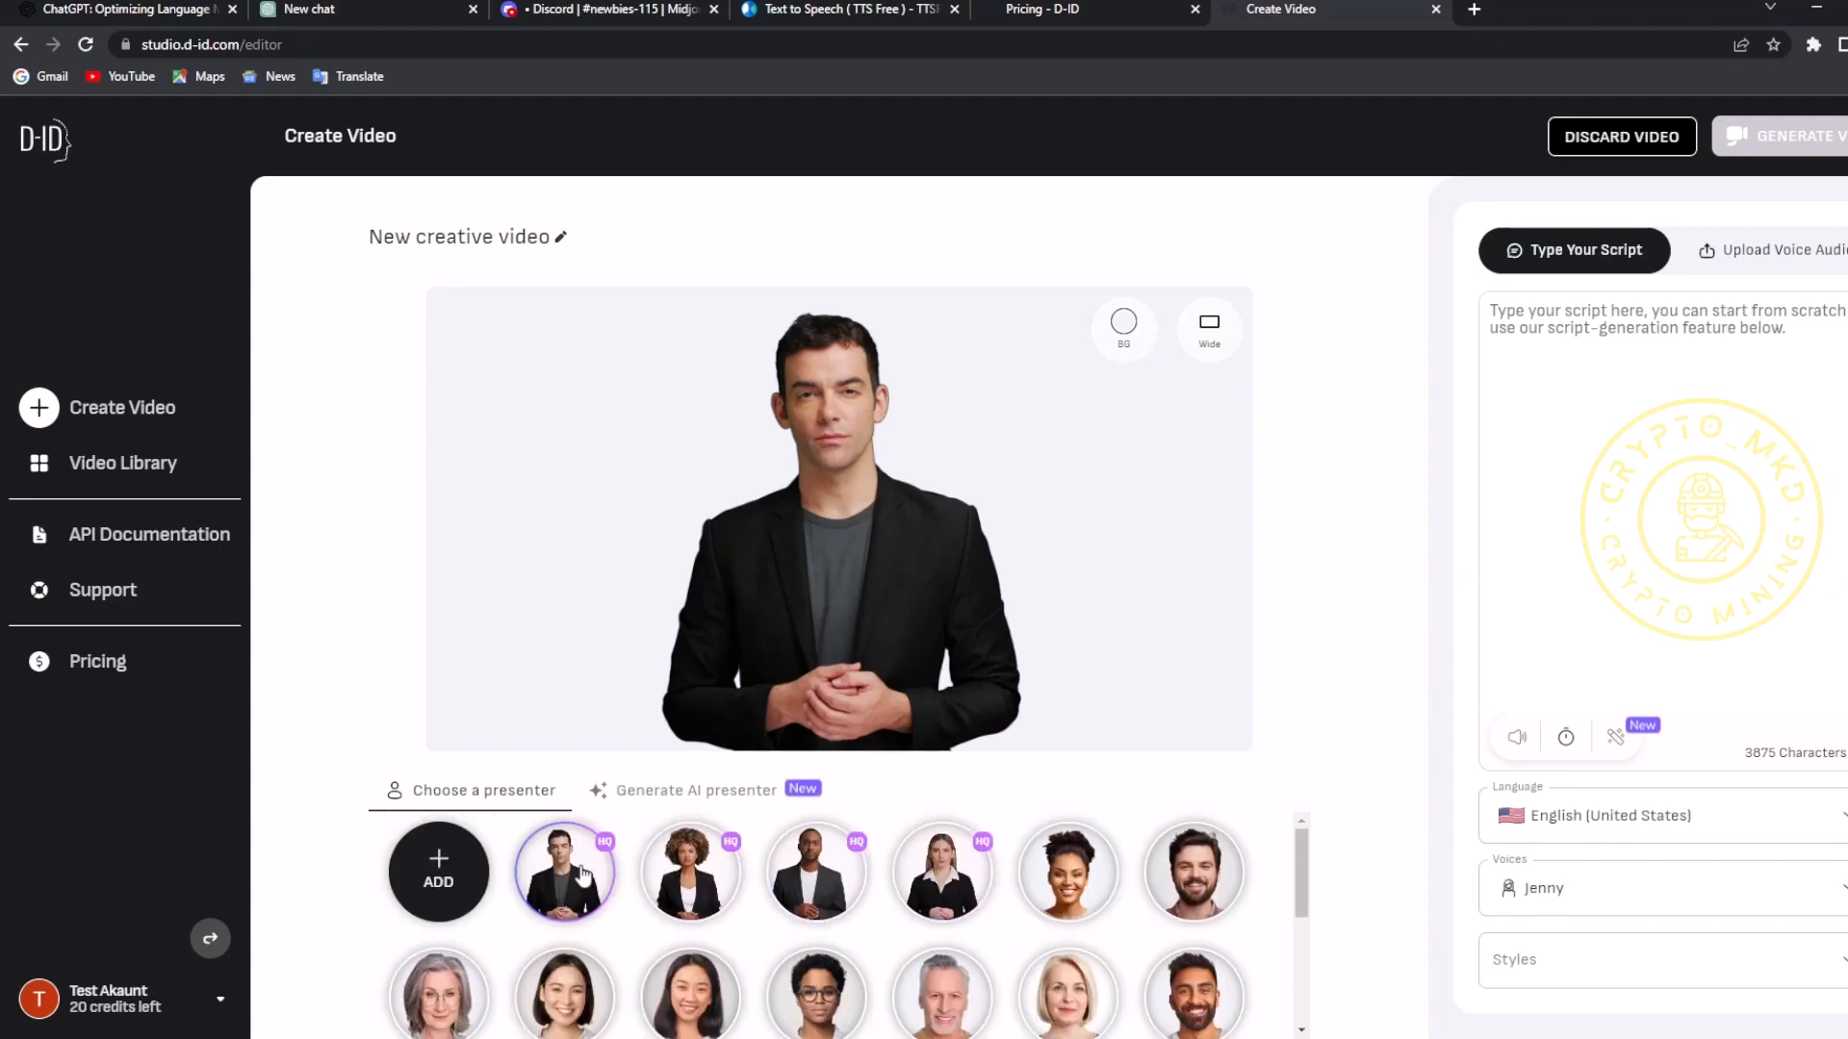
{"action": "left_click", "coordinate": [941, 878]}
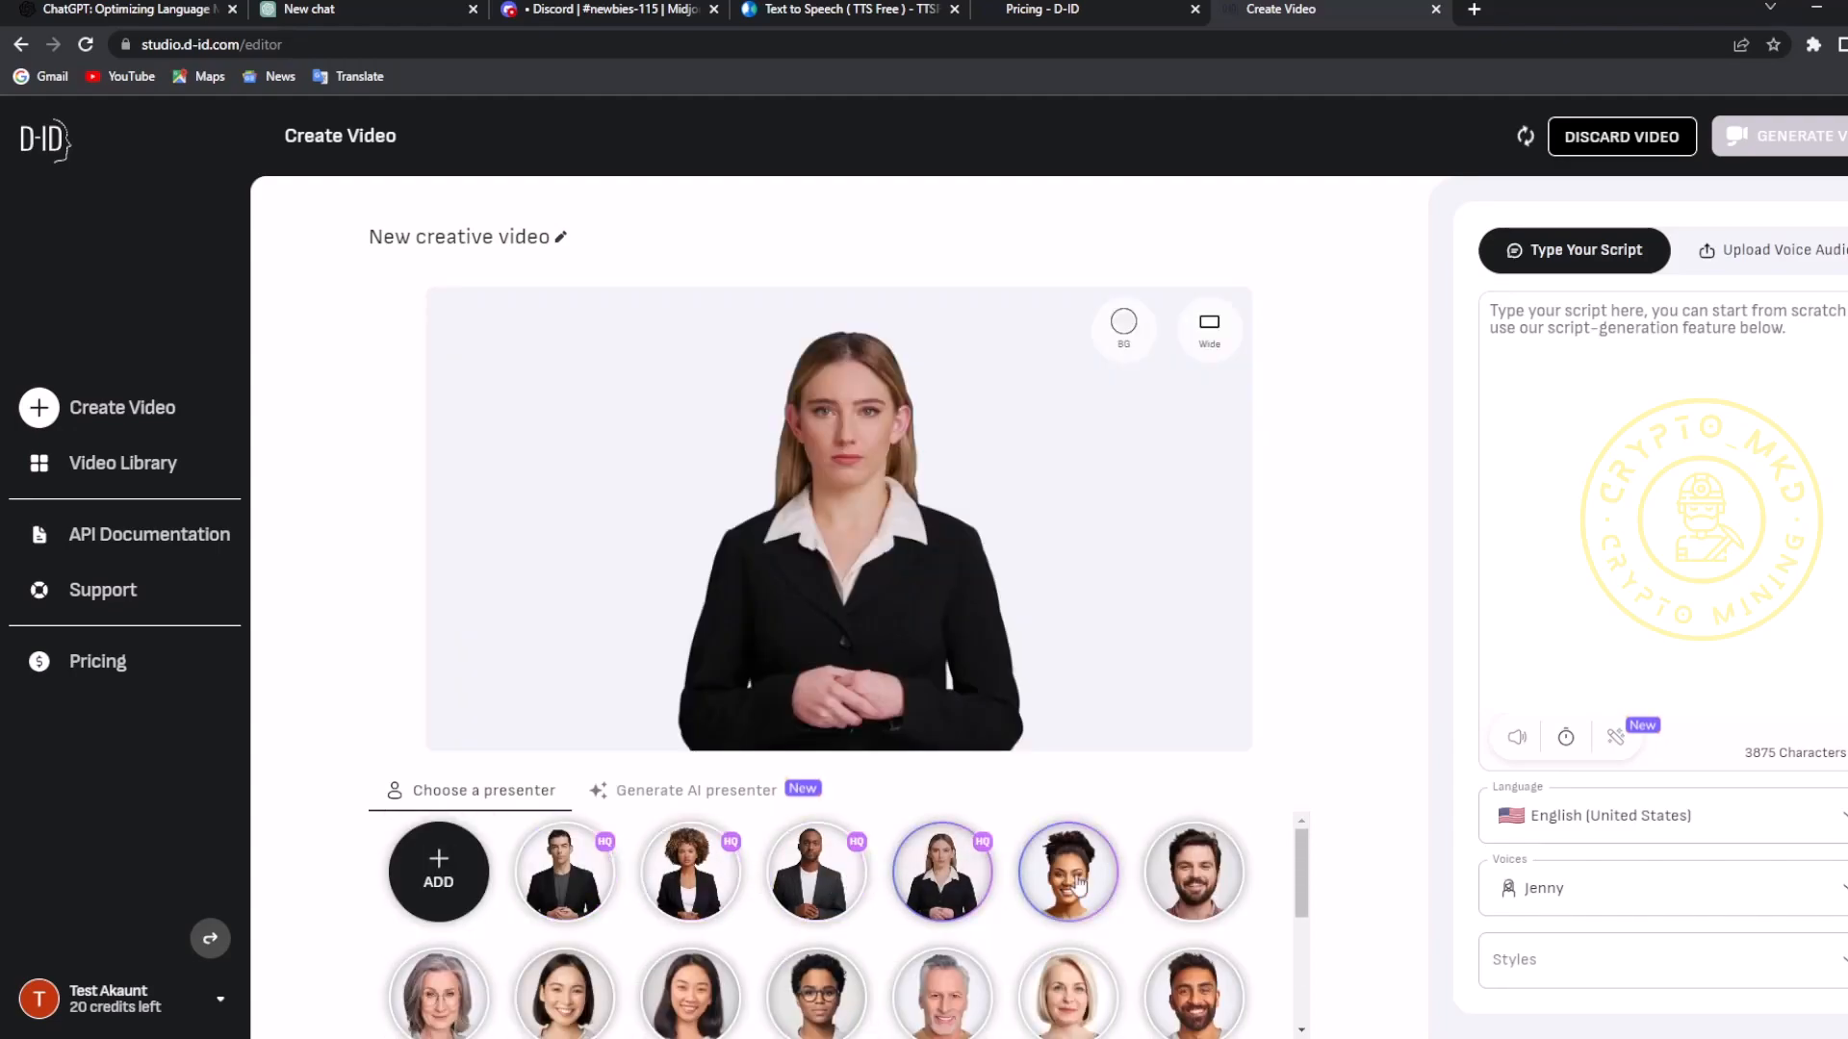
{"action": "left_click", "coordinate": [1078, 886]}
{"action": "left_click", "coordinate": [1193, 876]}
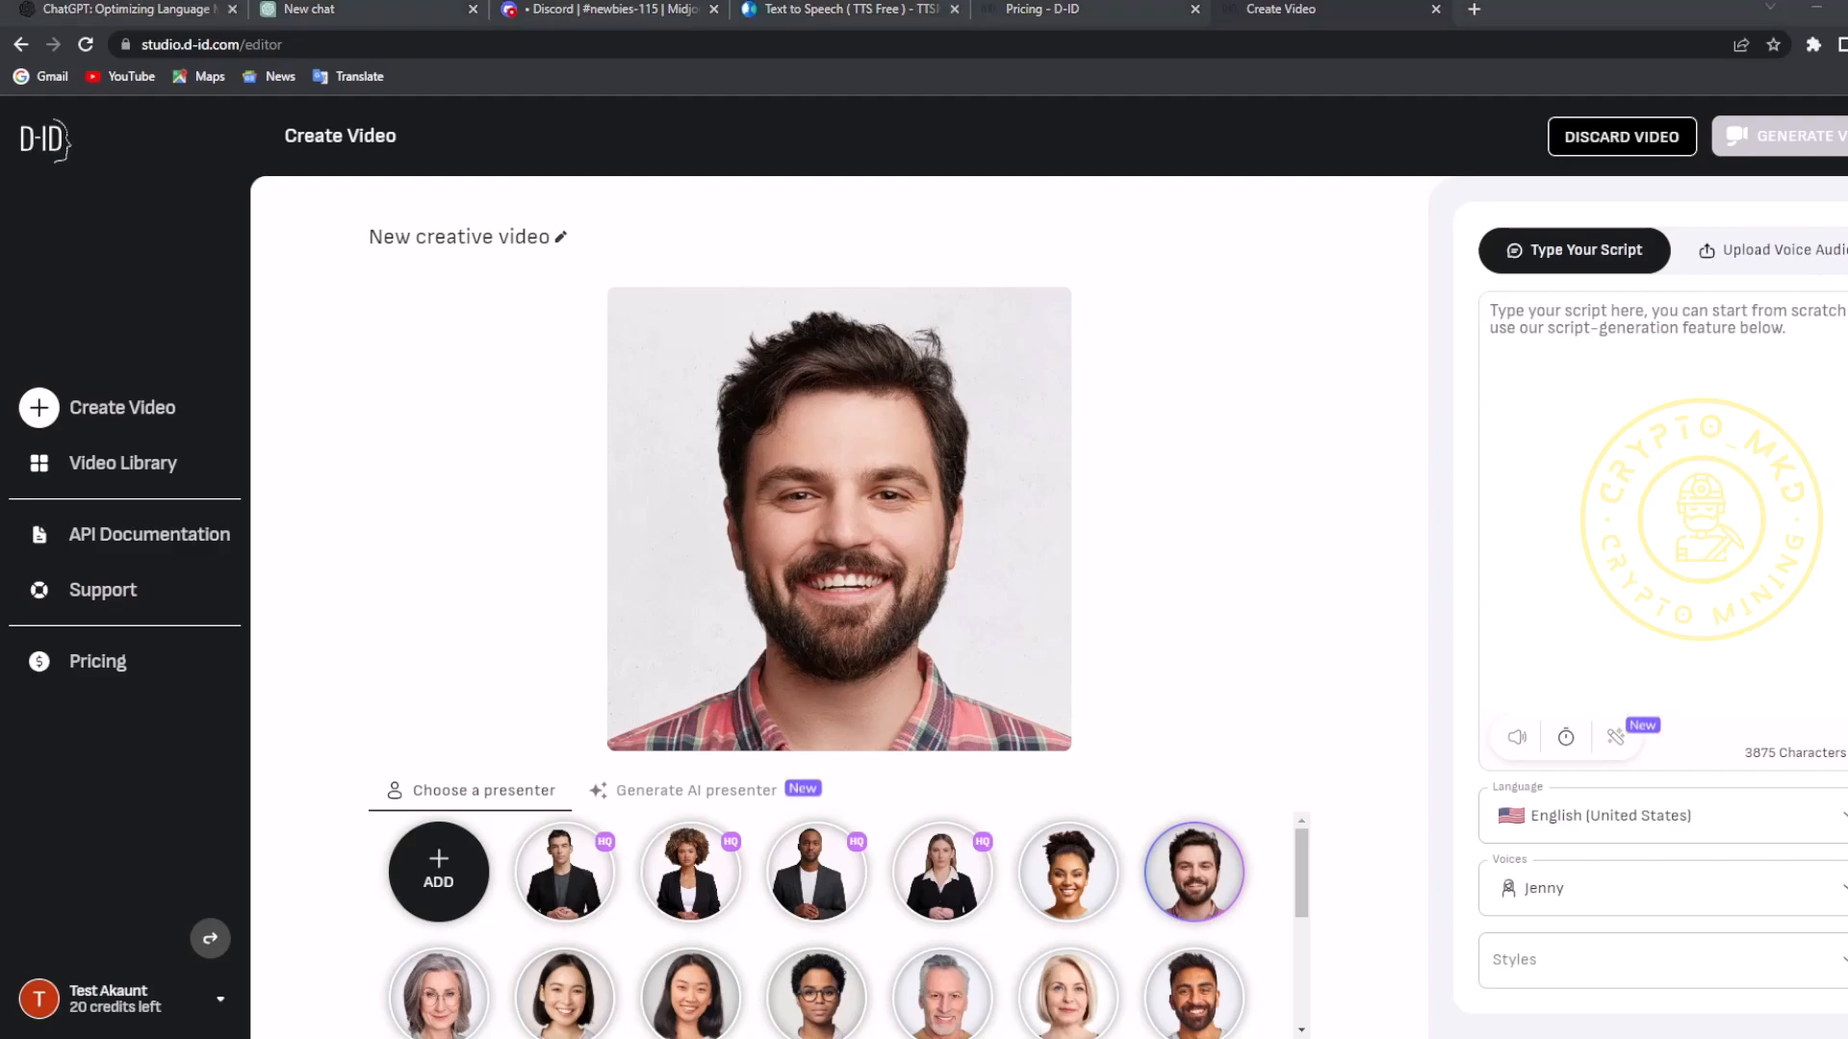
- Add the bald man in the grey hoodie as a custom presenter and upload the downloaded TTSFree MP3 as voice audio
{"action": "left_click", "coordinate": [1770, 250]}
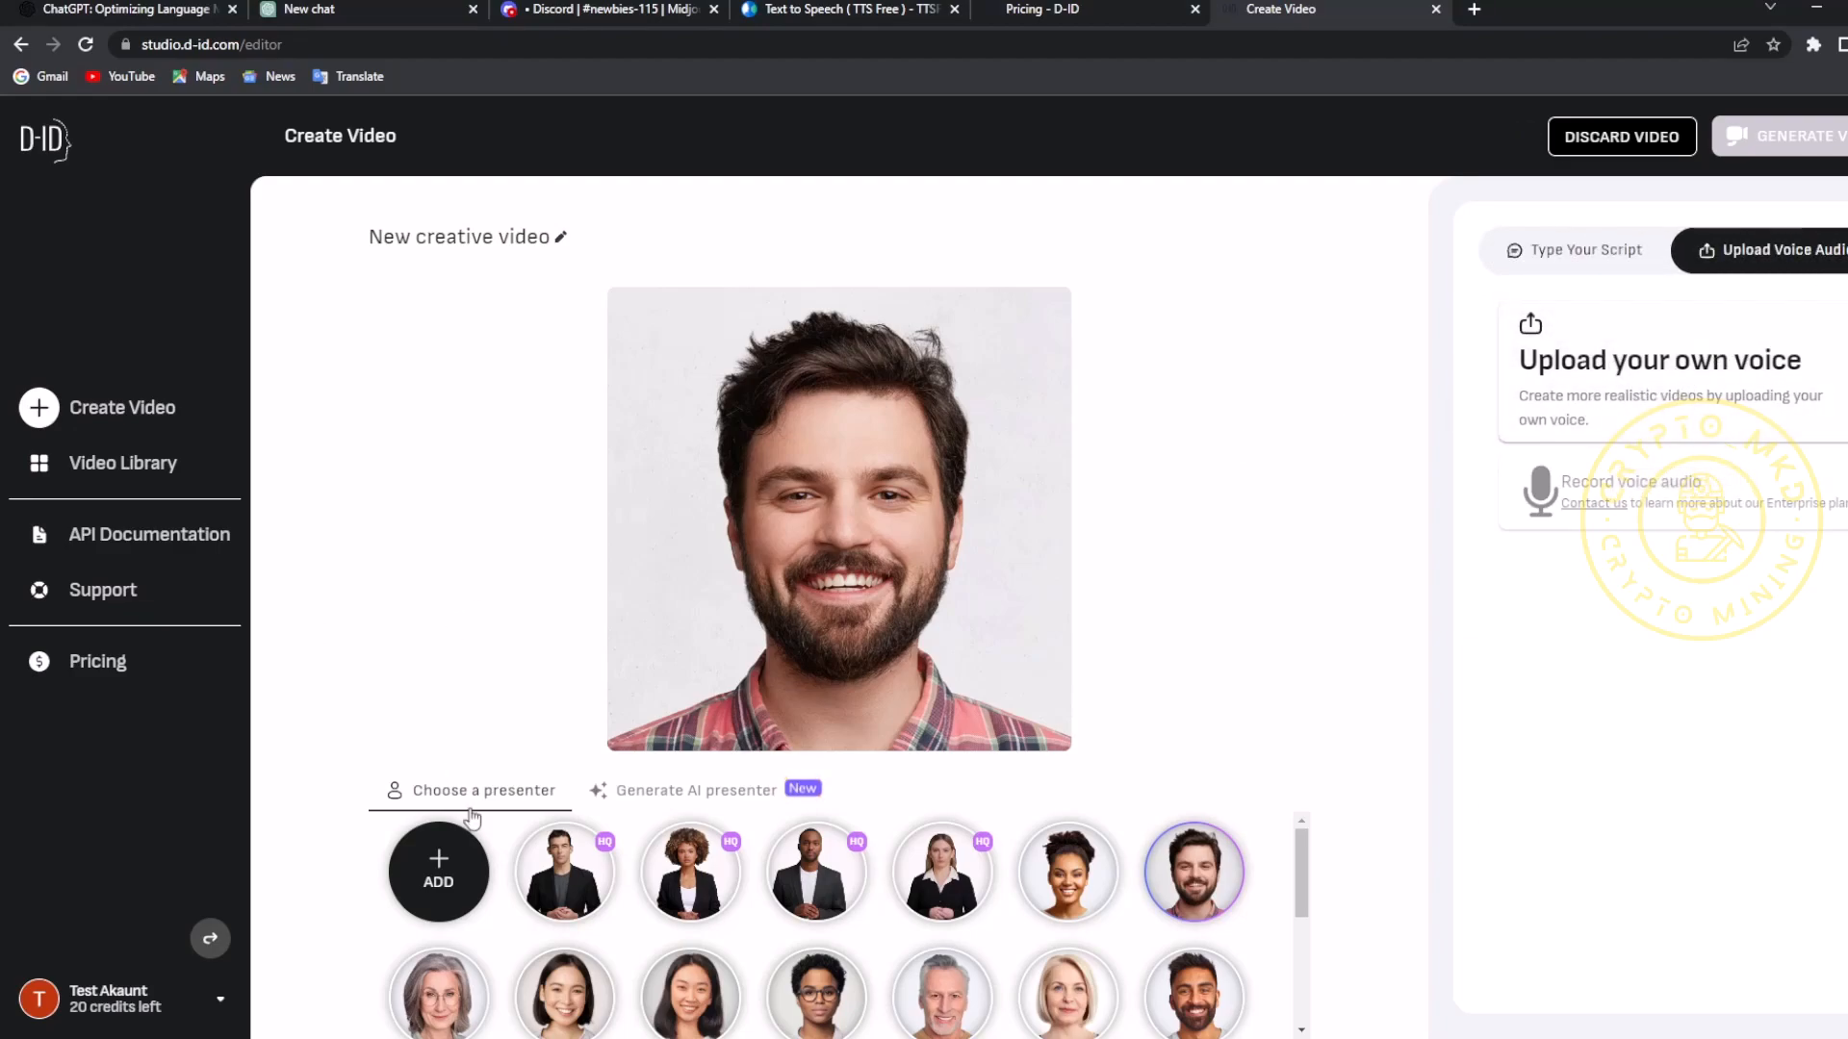
{"action": "left_click", "coordinate": [438, 872]}
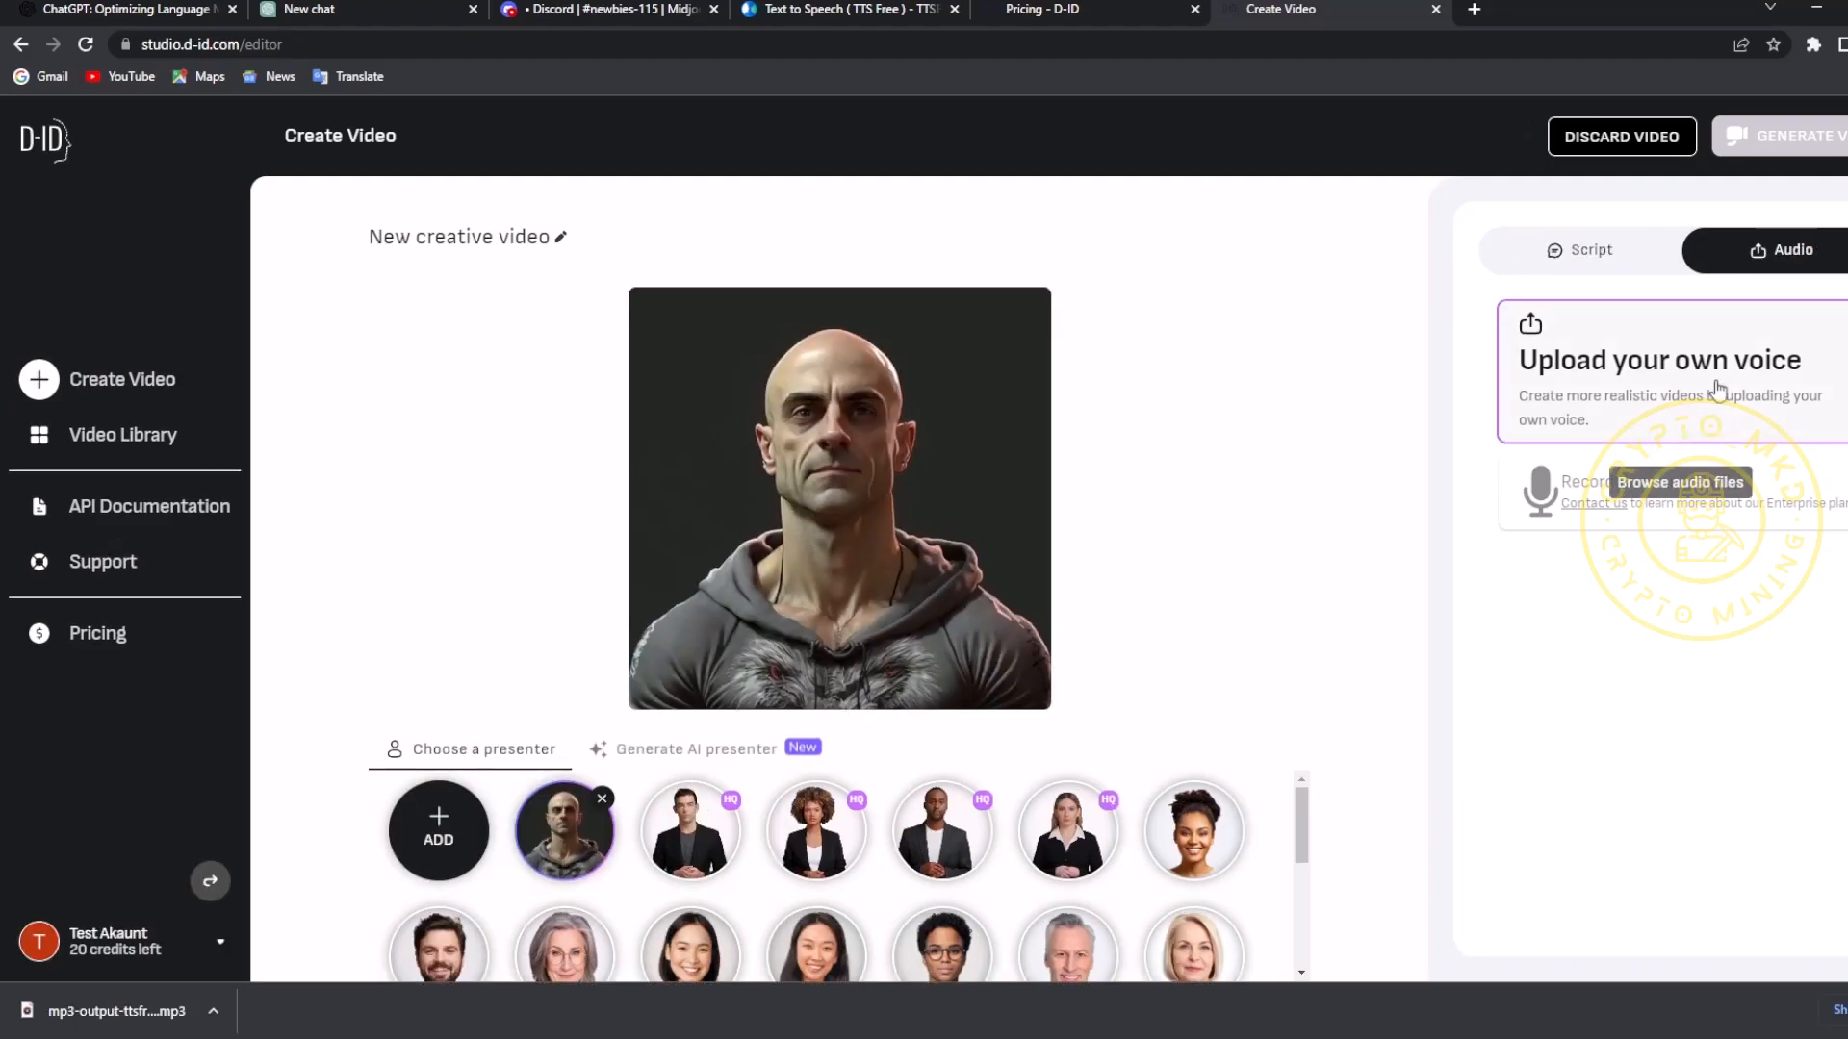
{"action": "left_click", "coordinate": [1626, 366]}
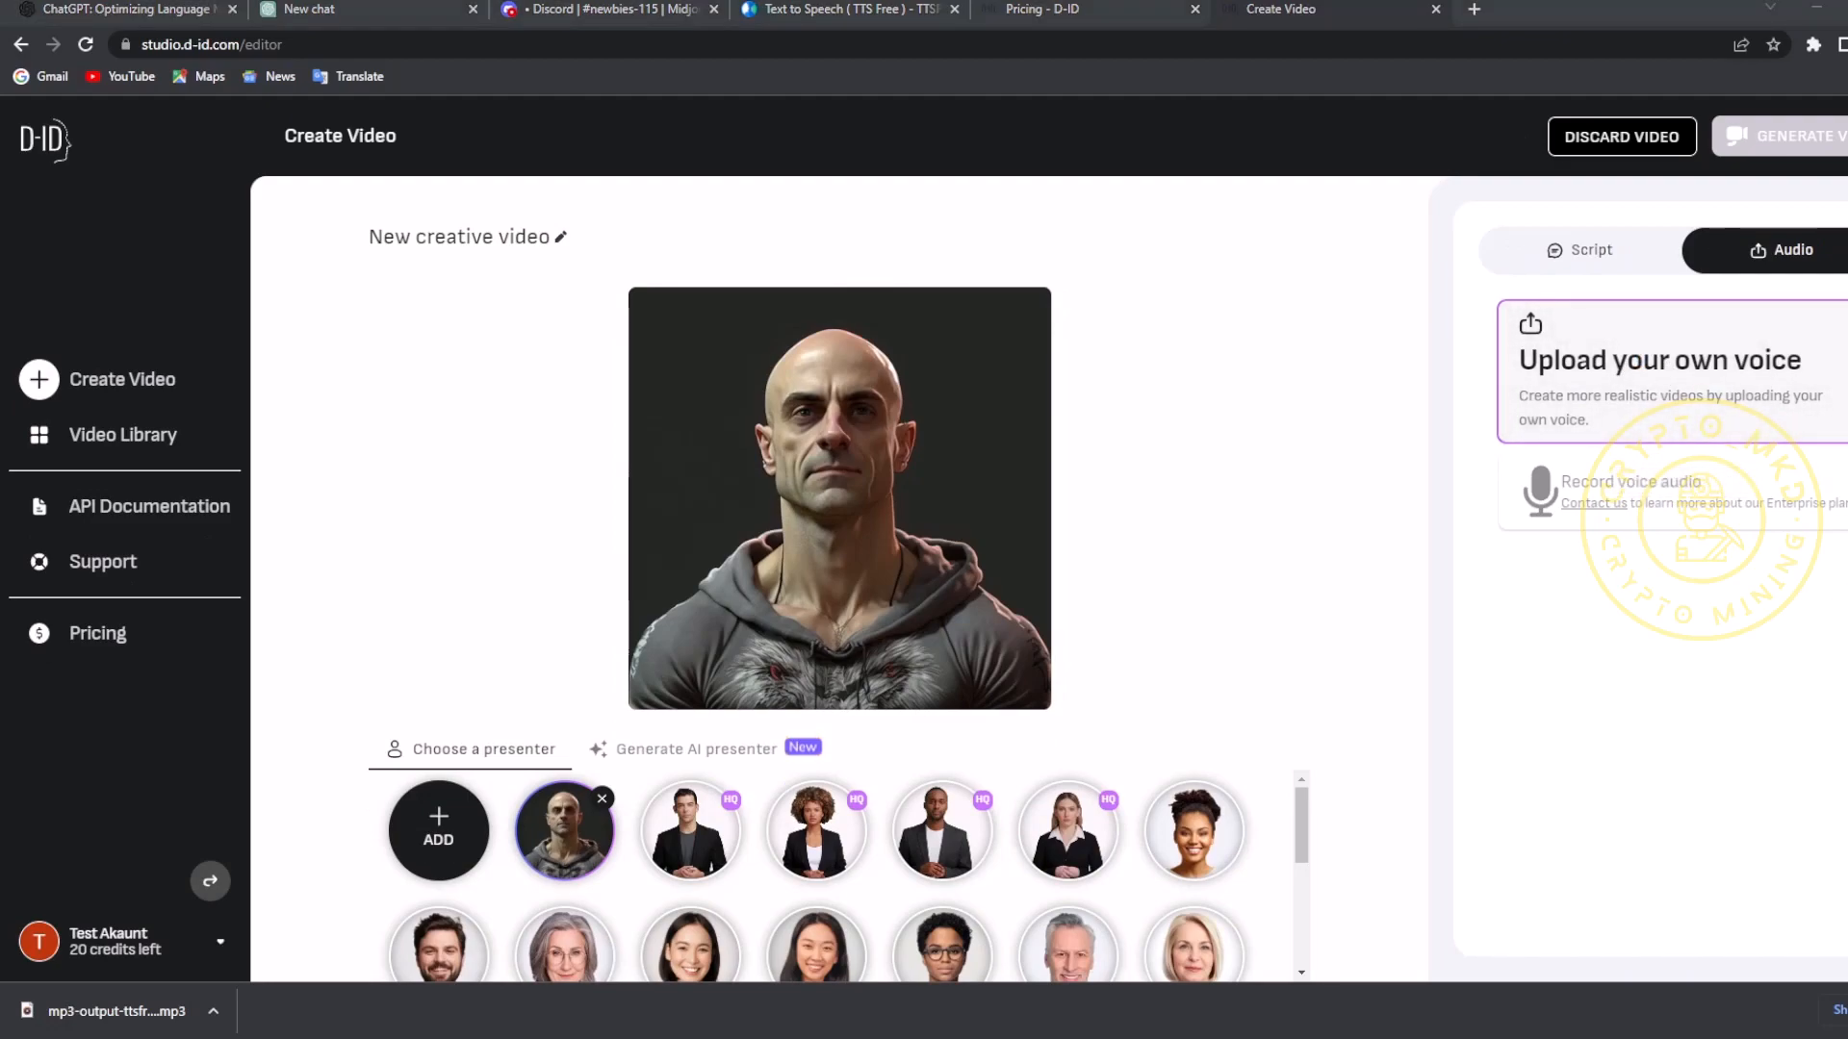
{"action": "double_click", "coordinate": [298, 413]}
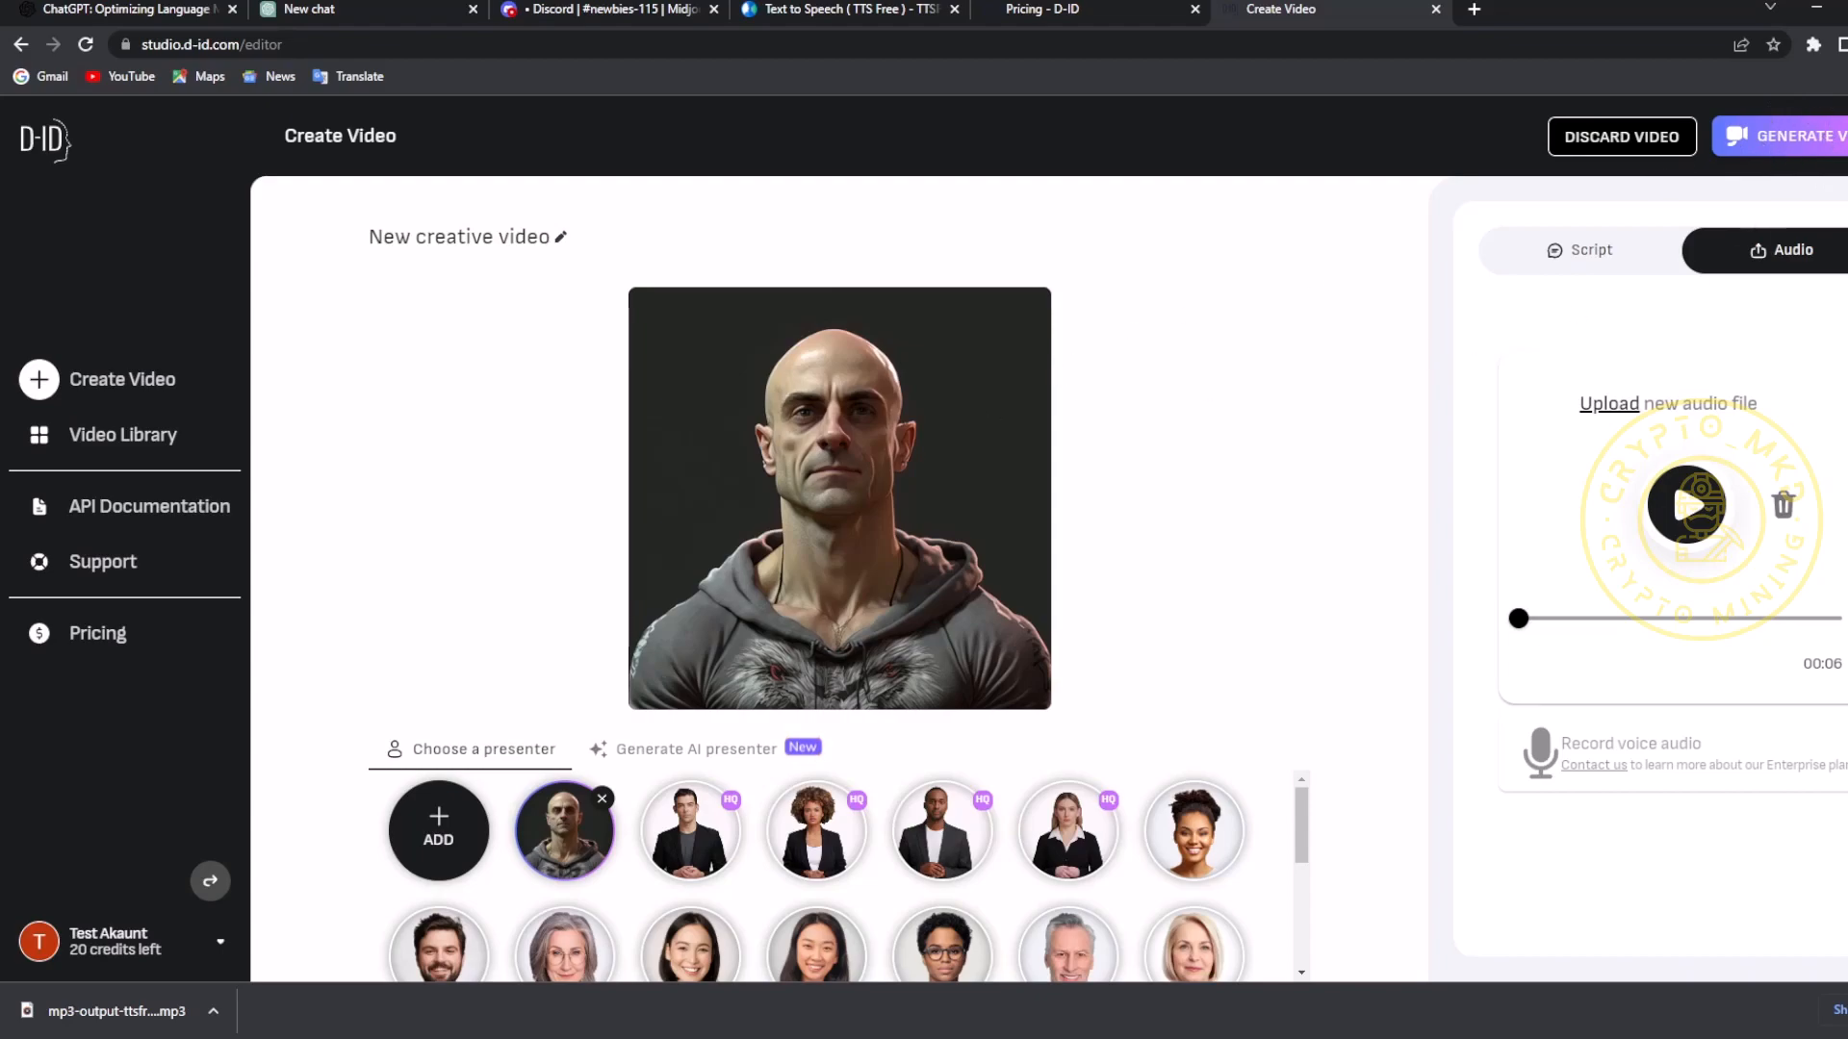
- Generate the bald avatar's video under the name "New creative video" and play it back from the video library
{"action": "left_click", "coordinate": [1819, 137]}
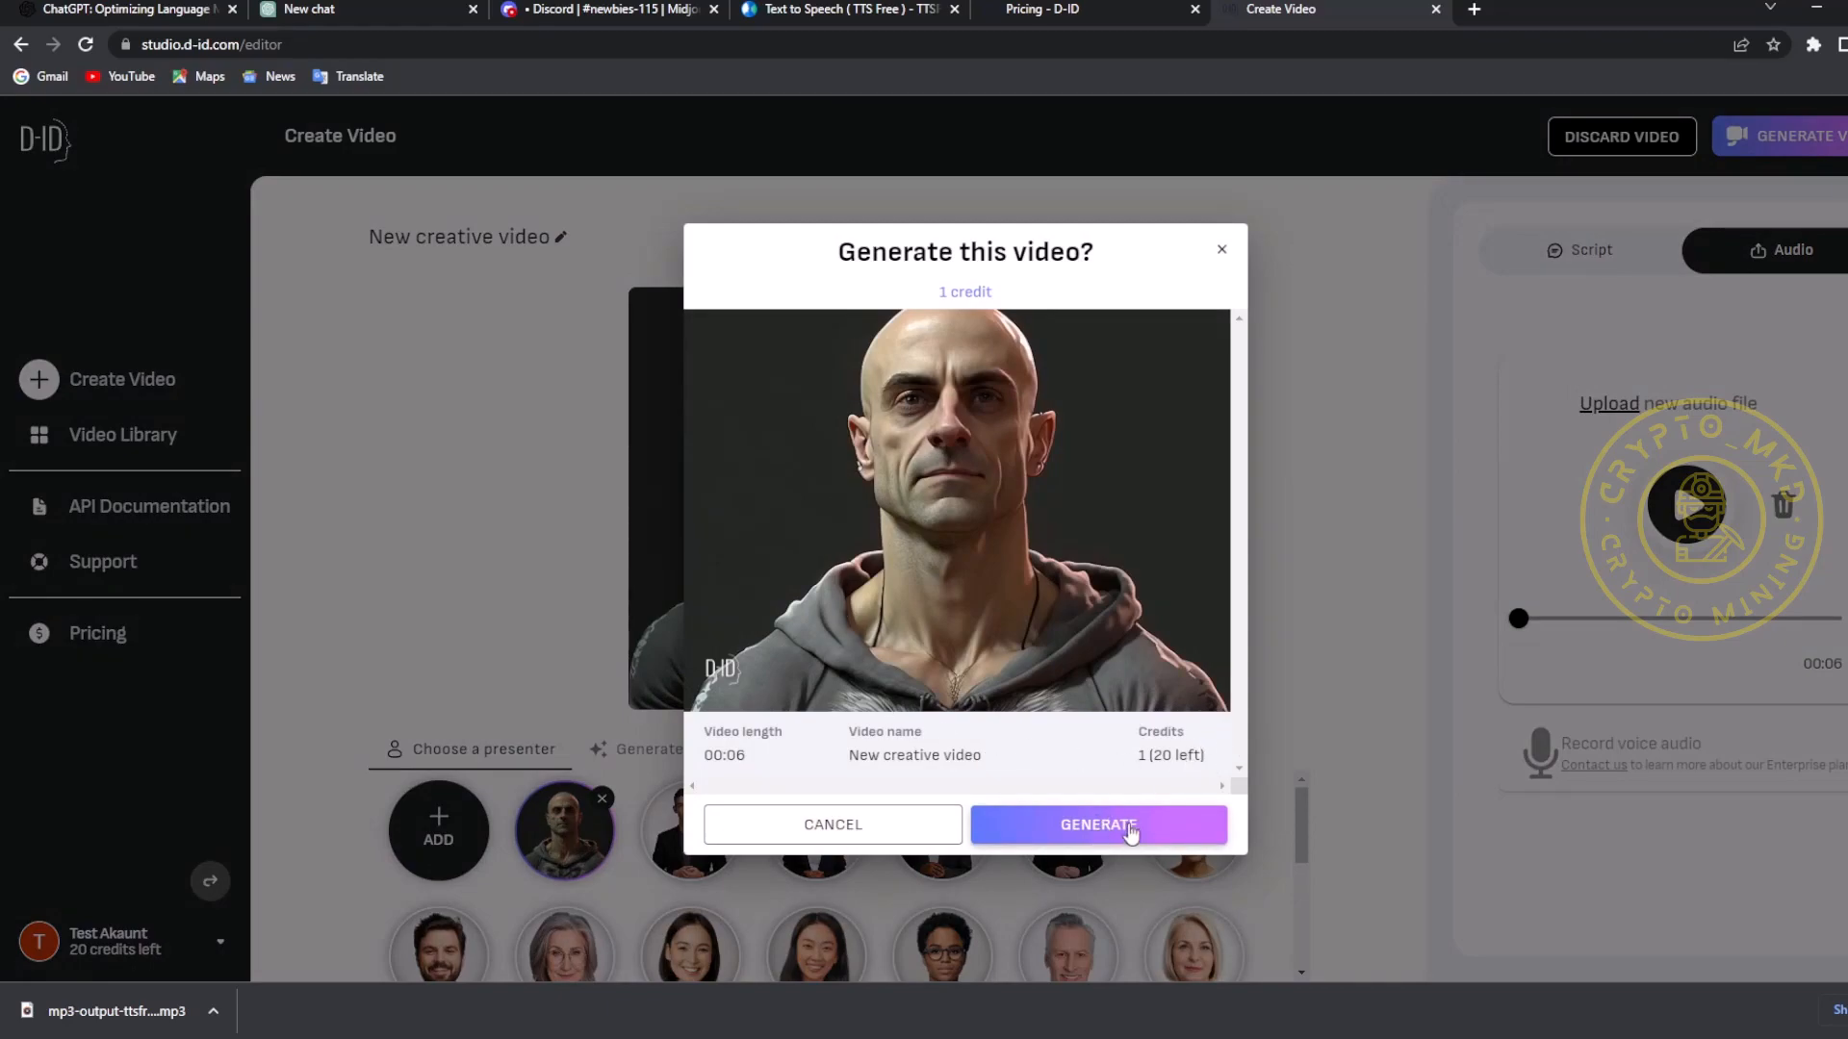
{"action": "left_click", "coordinate": [1079, 829]}
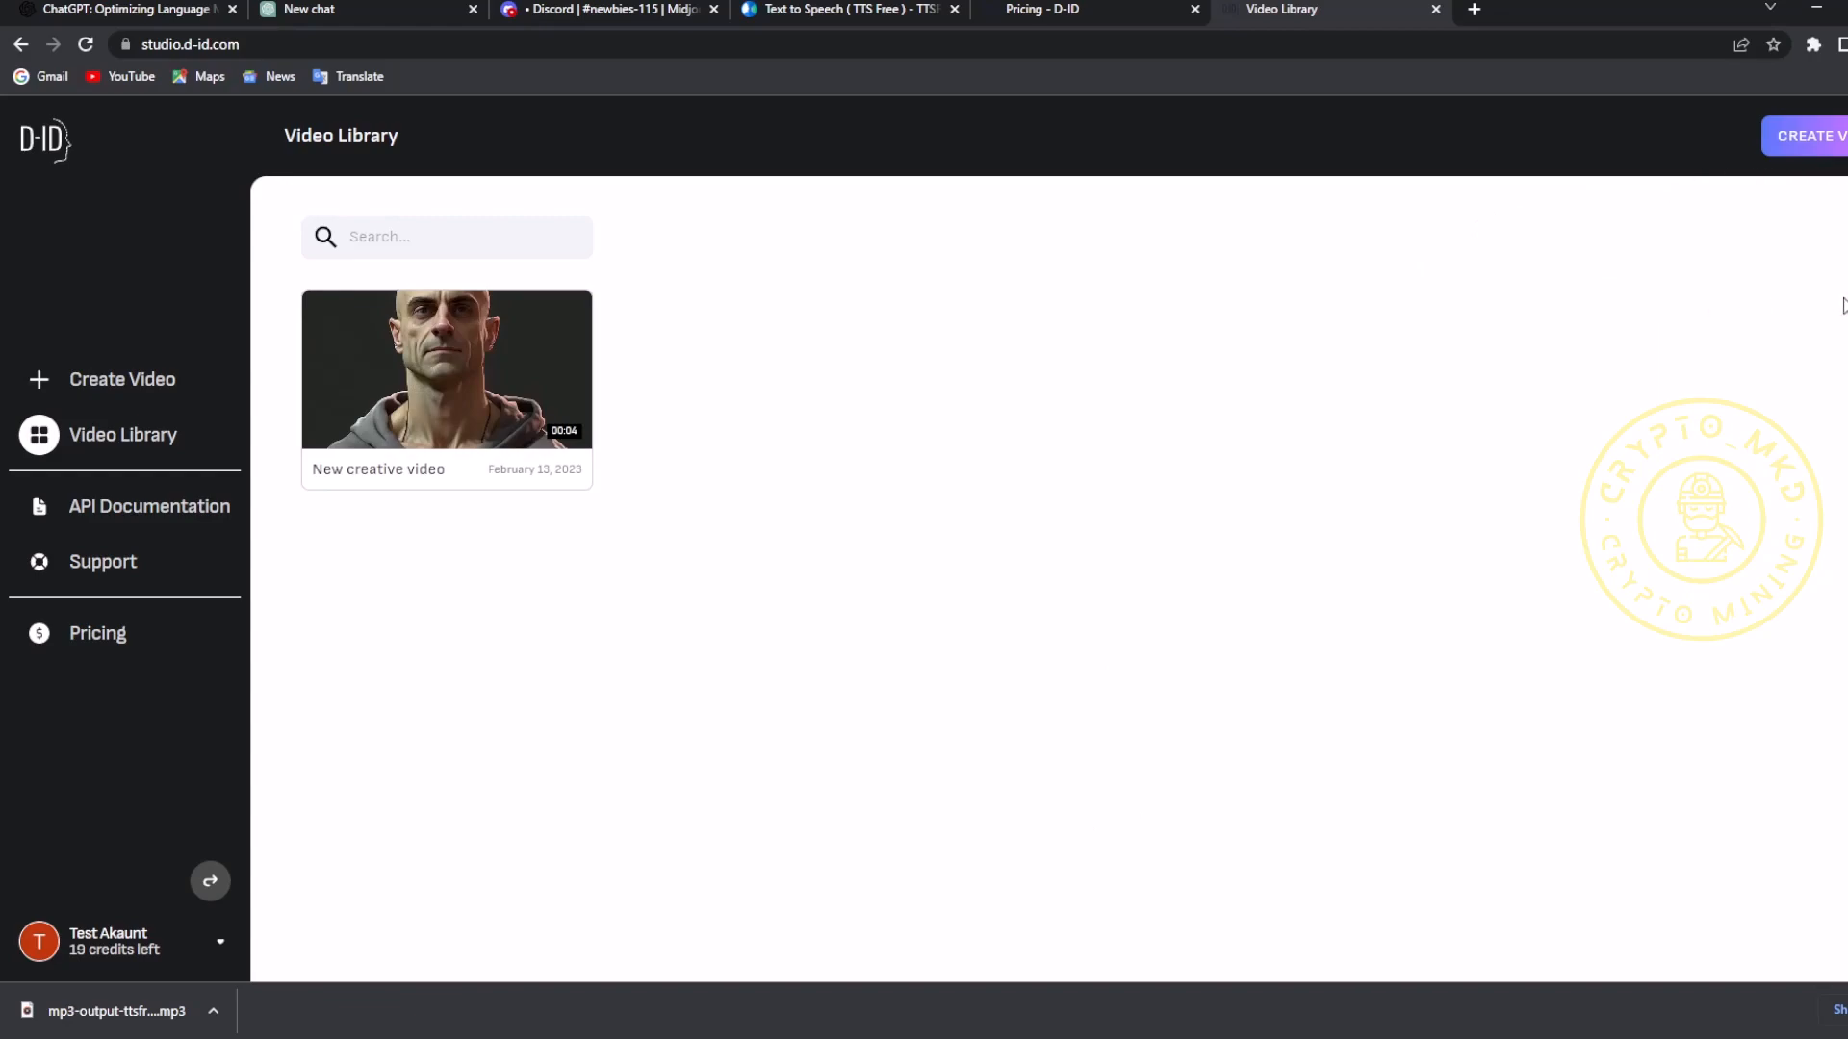
{"action": "mouse_move", "coordinate": [446, 370]}
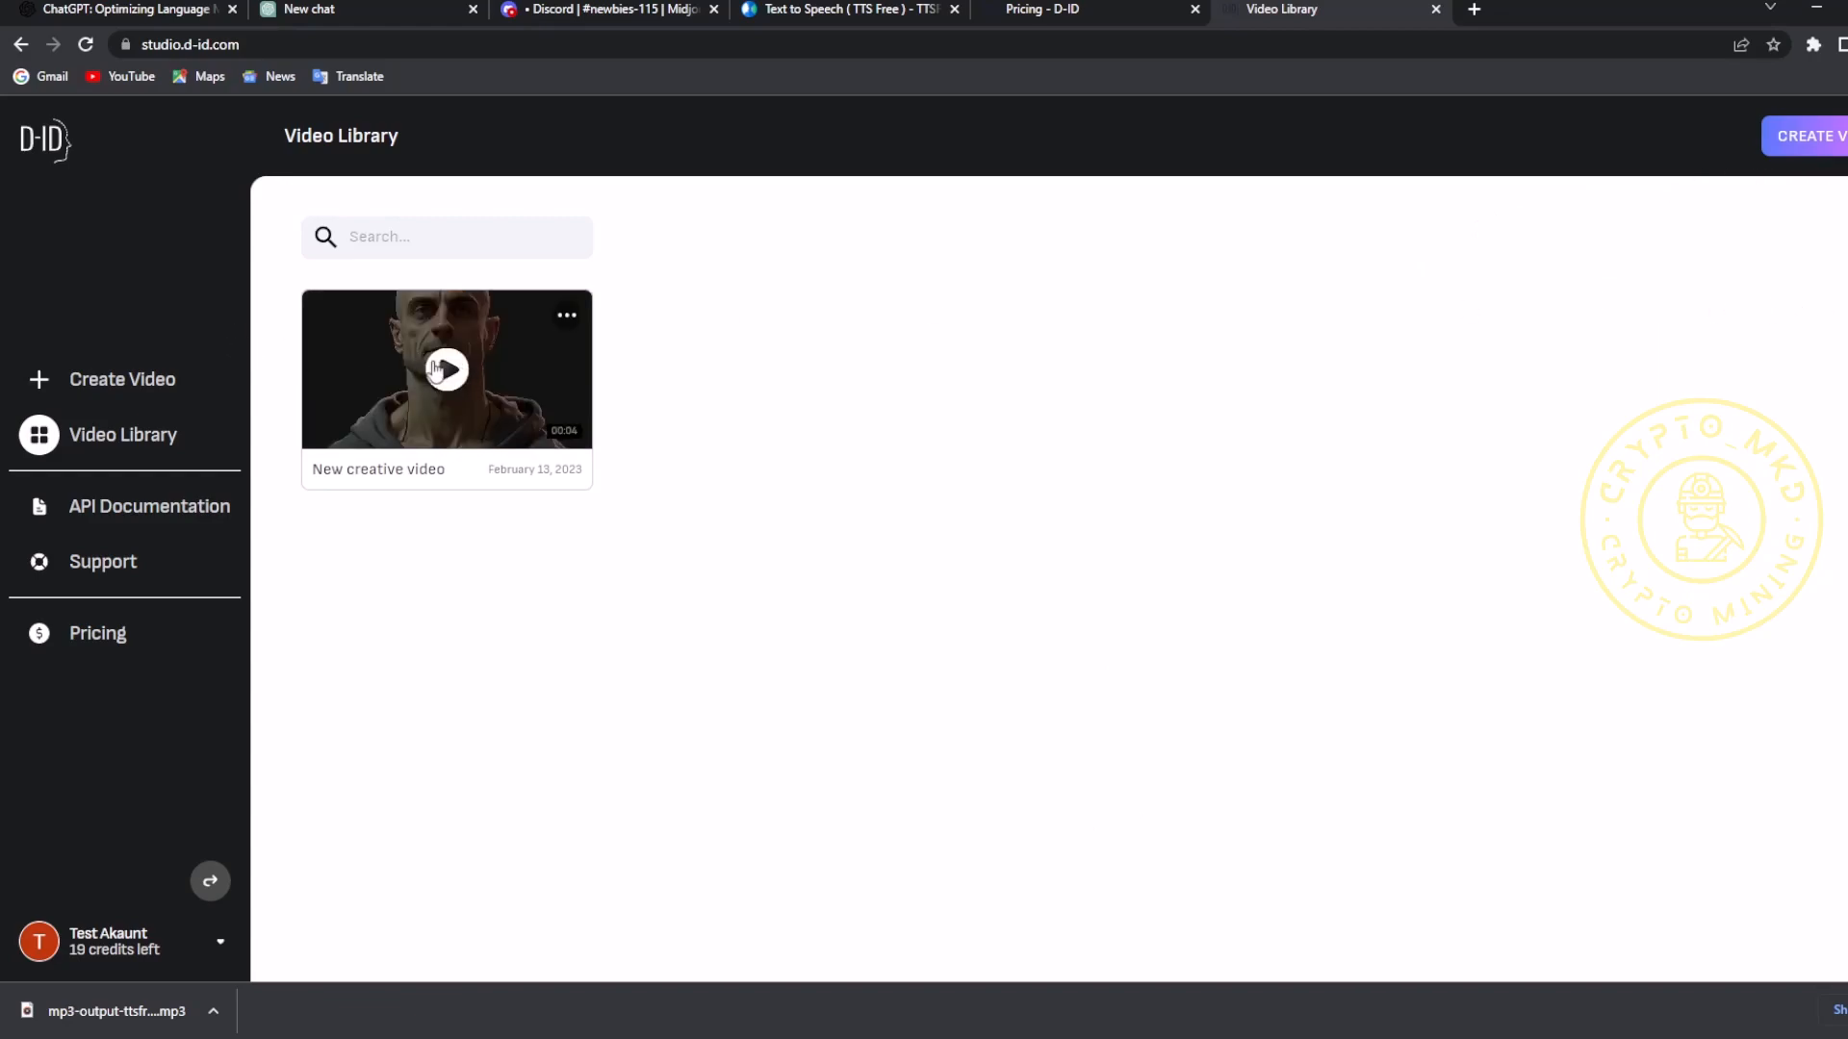
{"action": "left_click", "coordinate": [448, 372]}
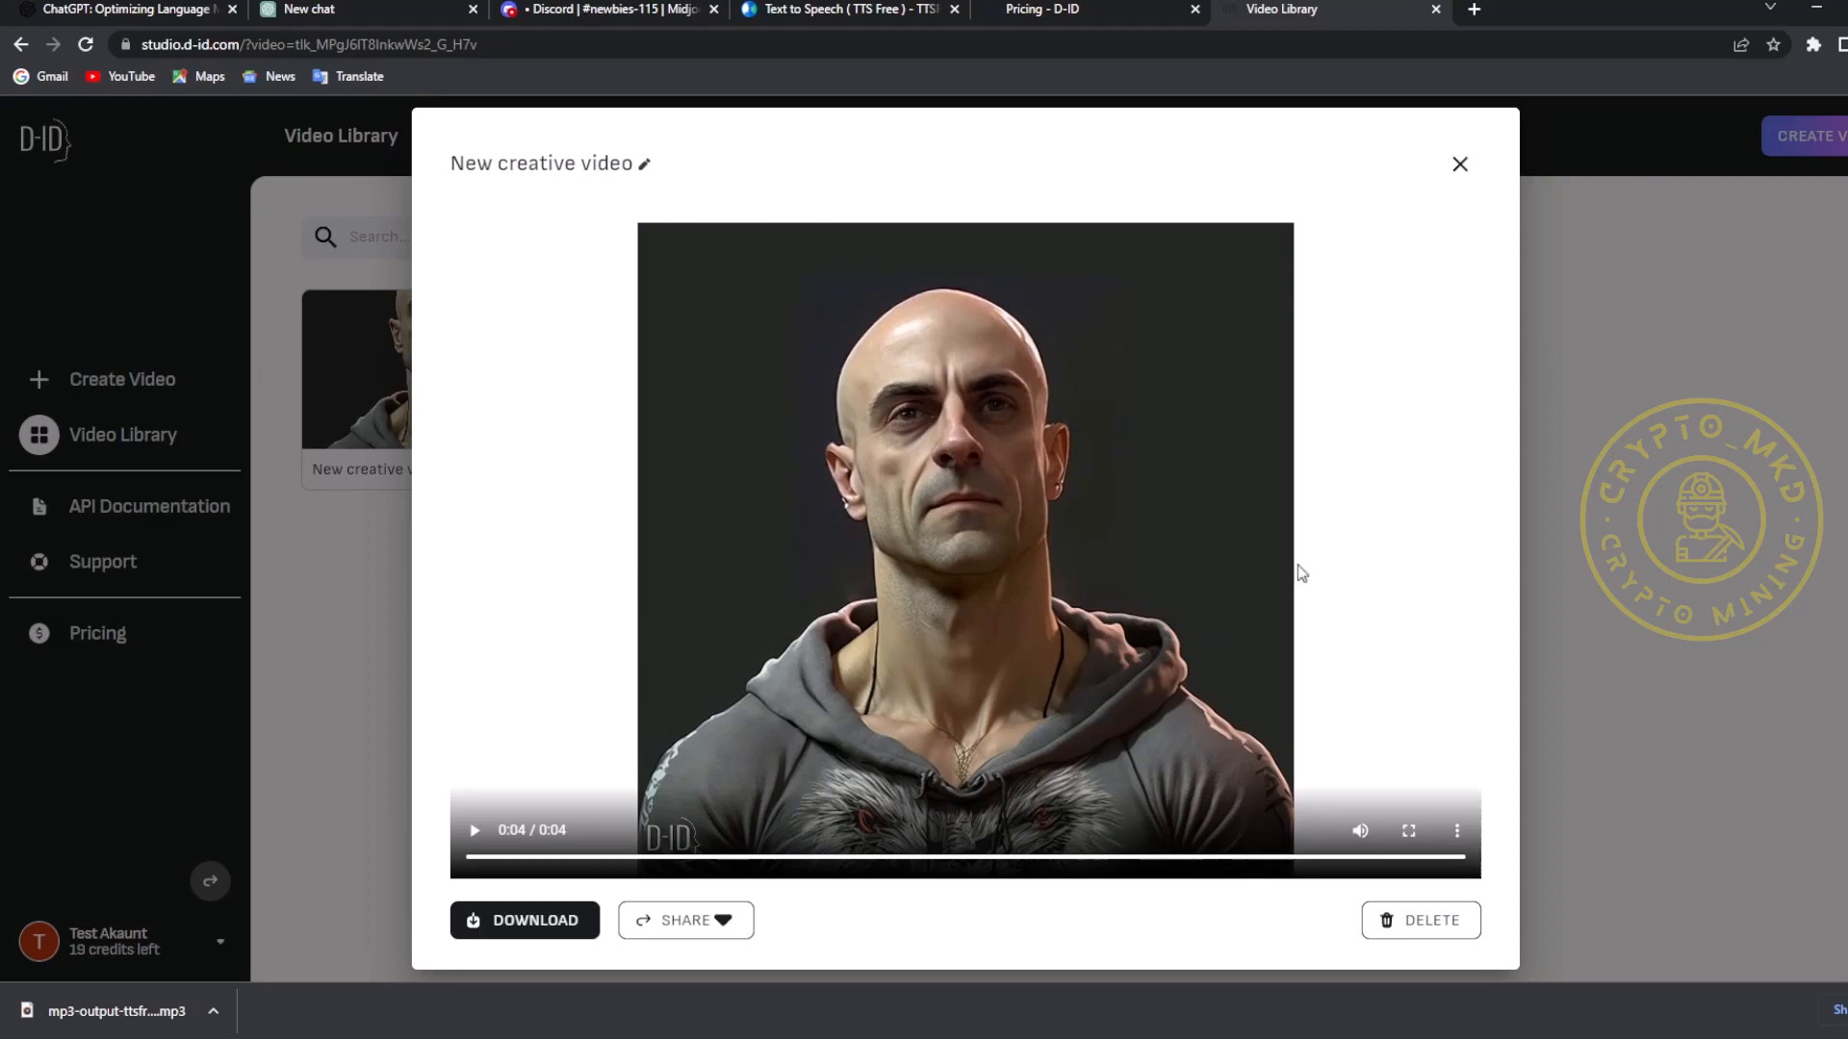
{"action": "left_click", "coordinate": [1458, 165]}
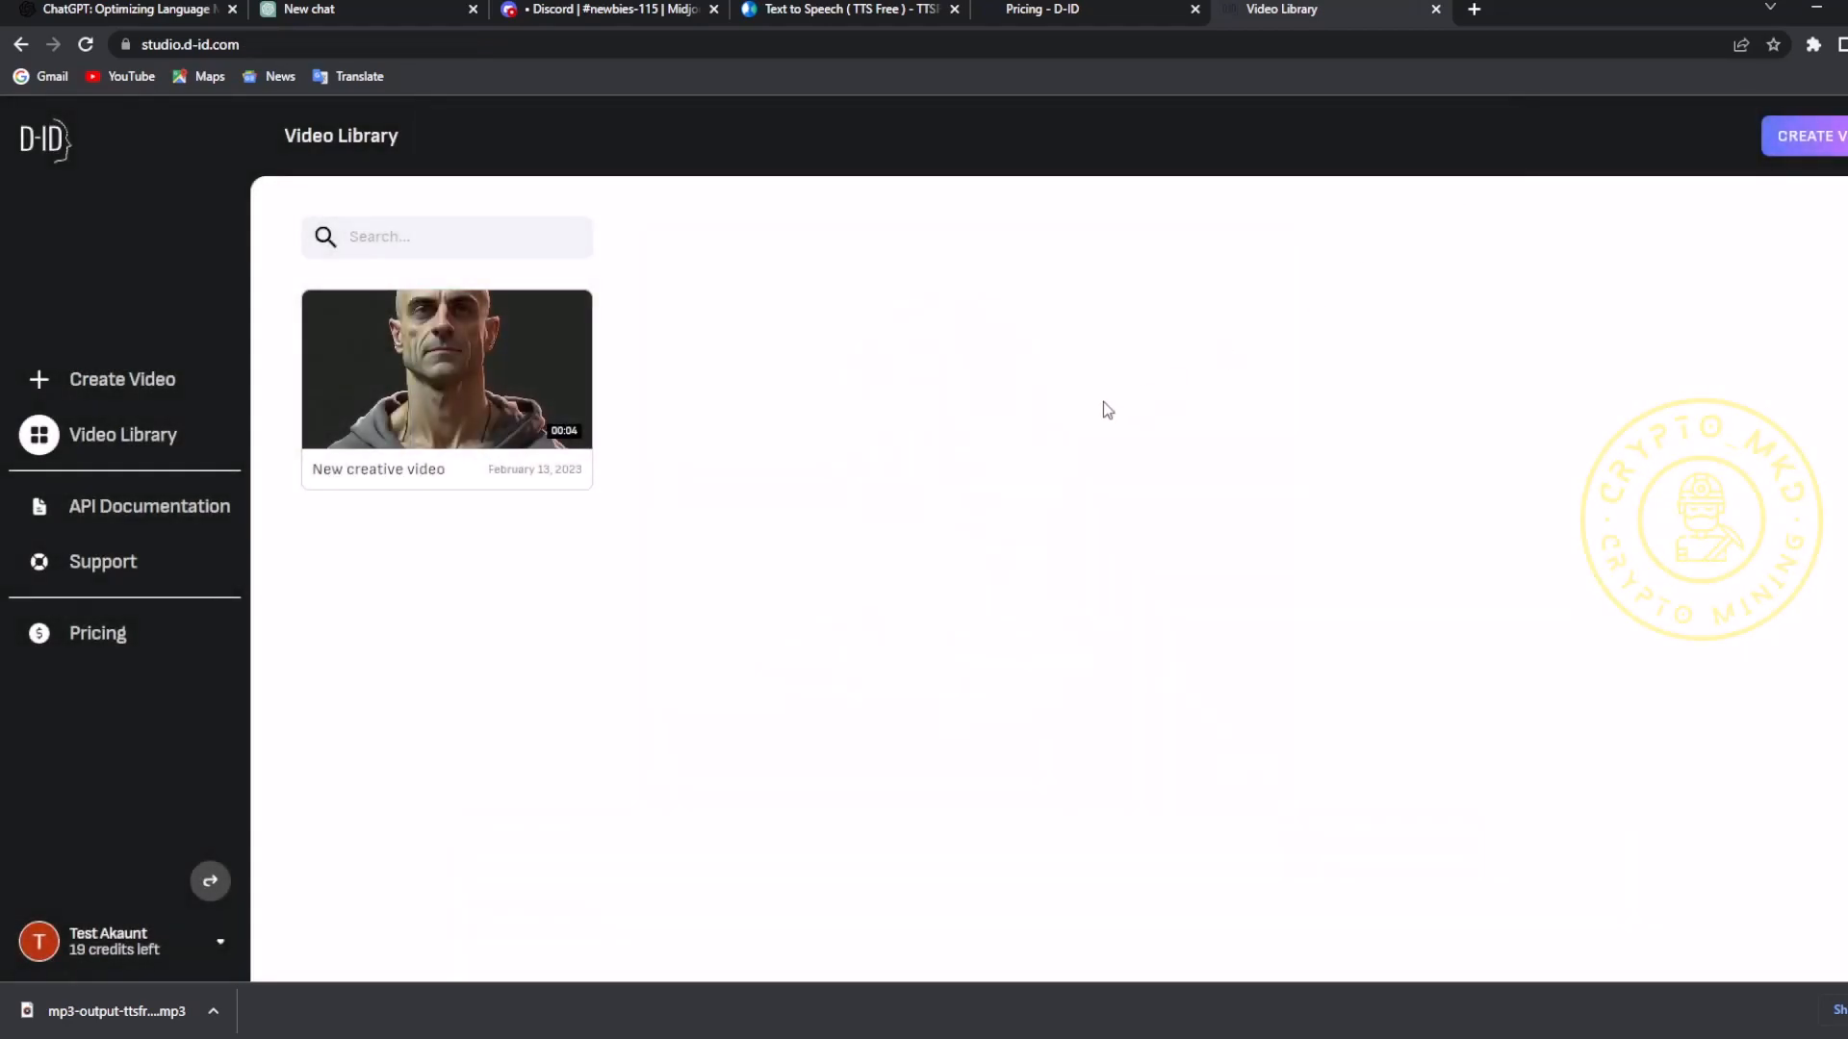